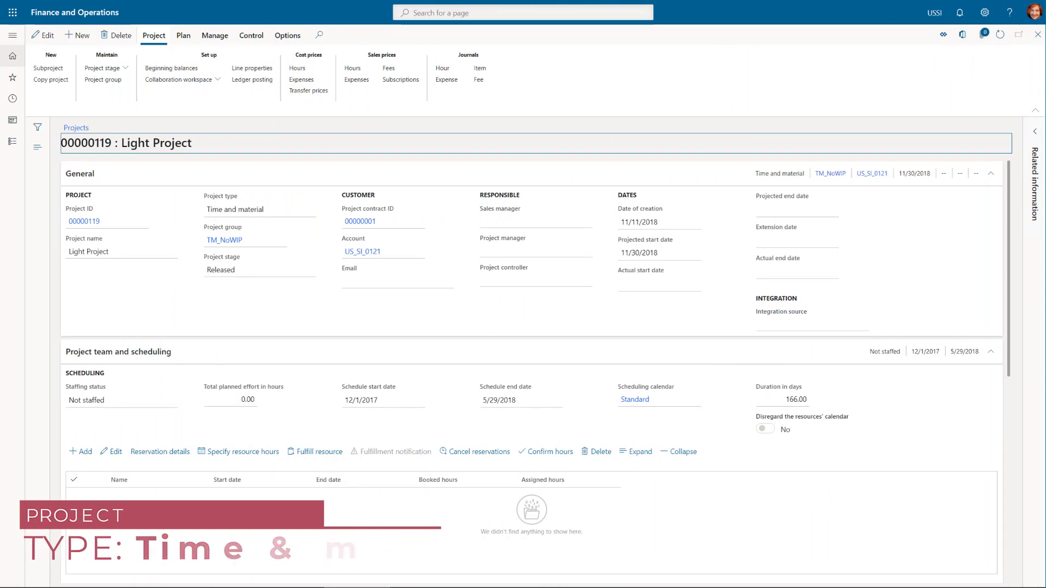
pyautogui.click(456, 68)
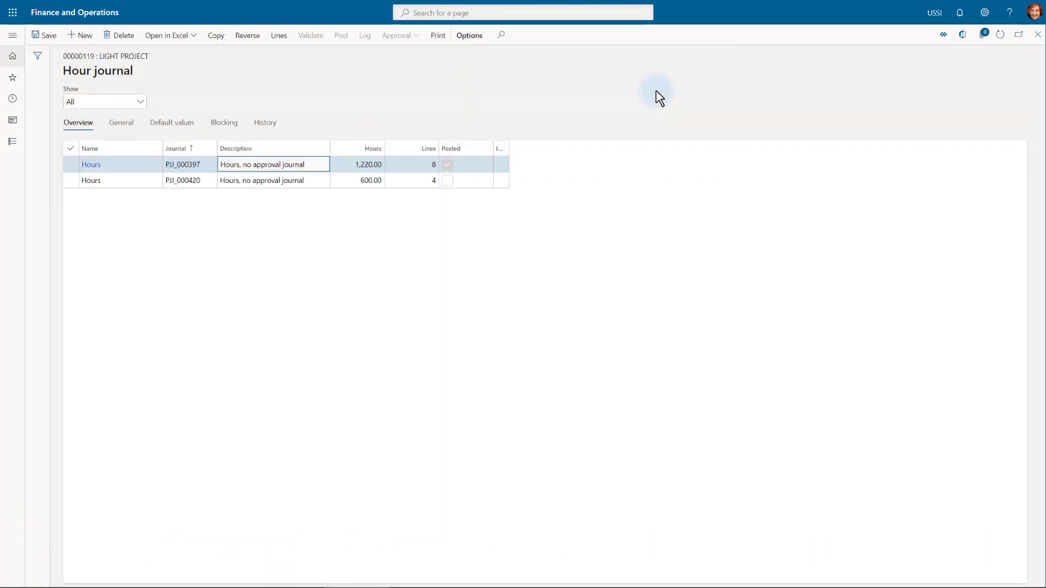
pyautogui.click(410, 181)
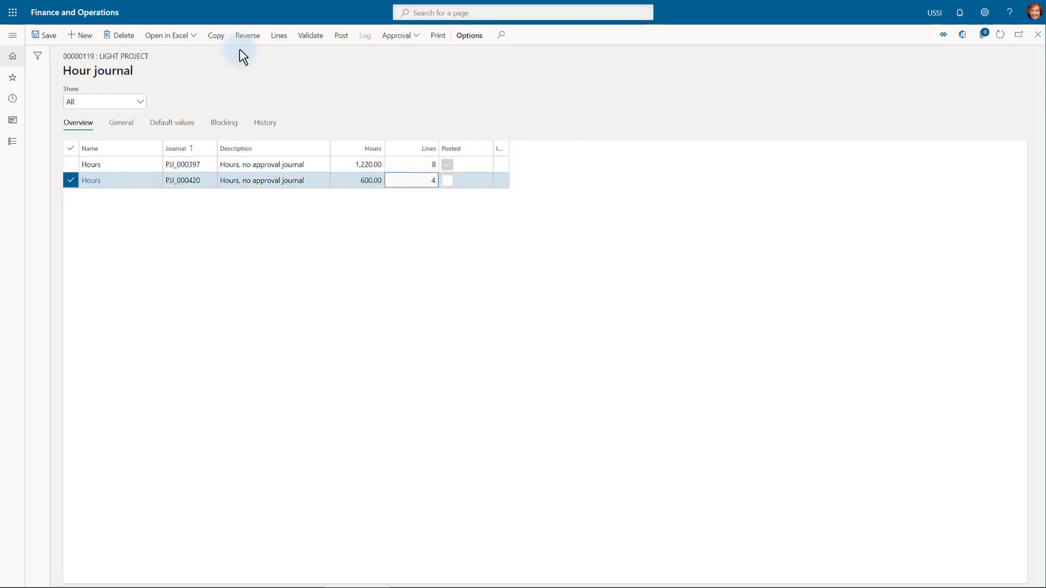
pyautogui.click(279, 36)
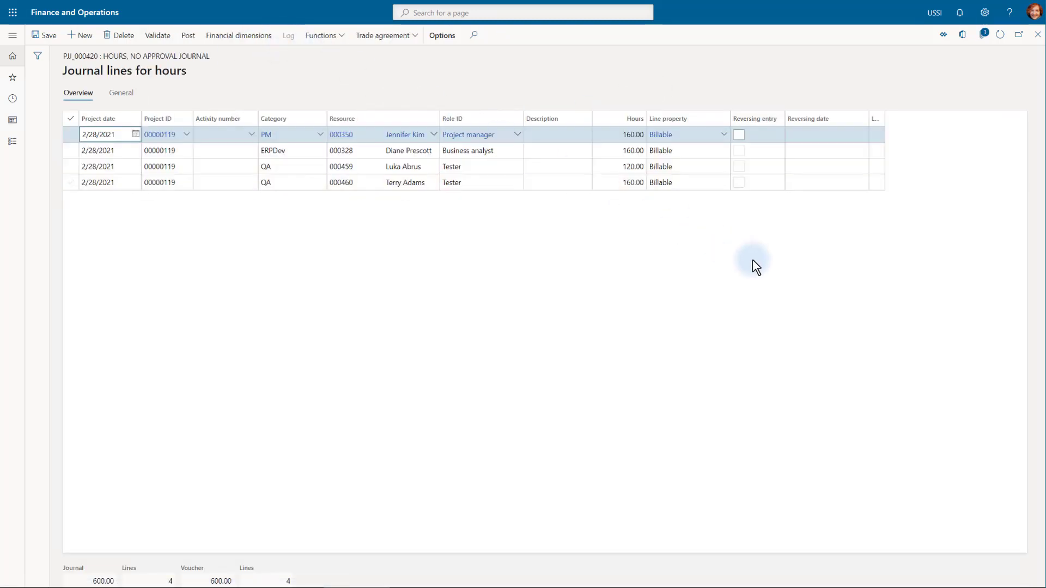
pyautogui.press('Escape')
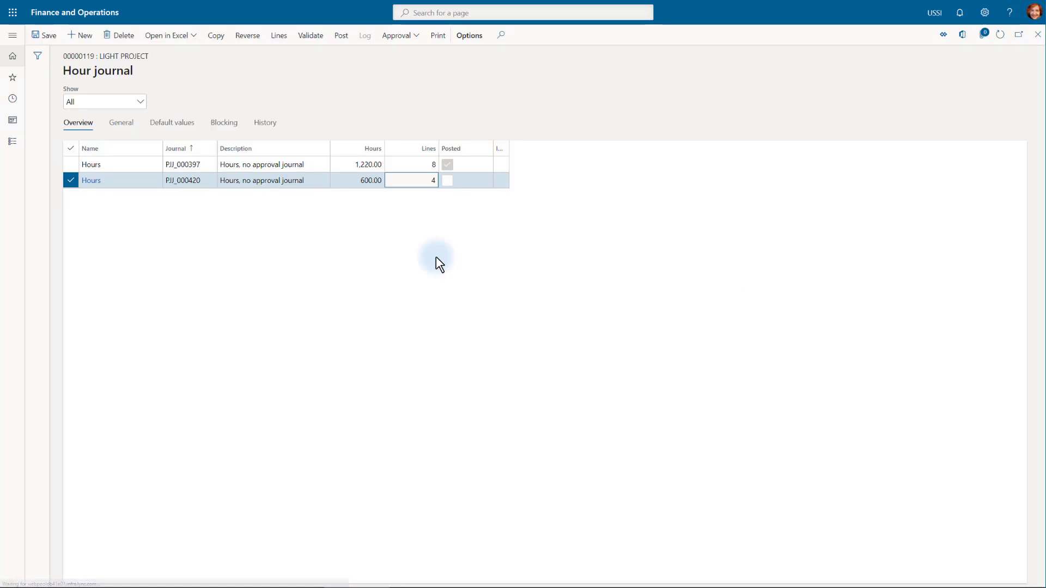
pyautogui.press('Escape')
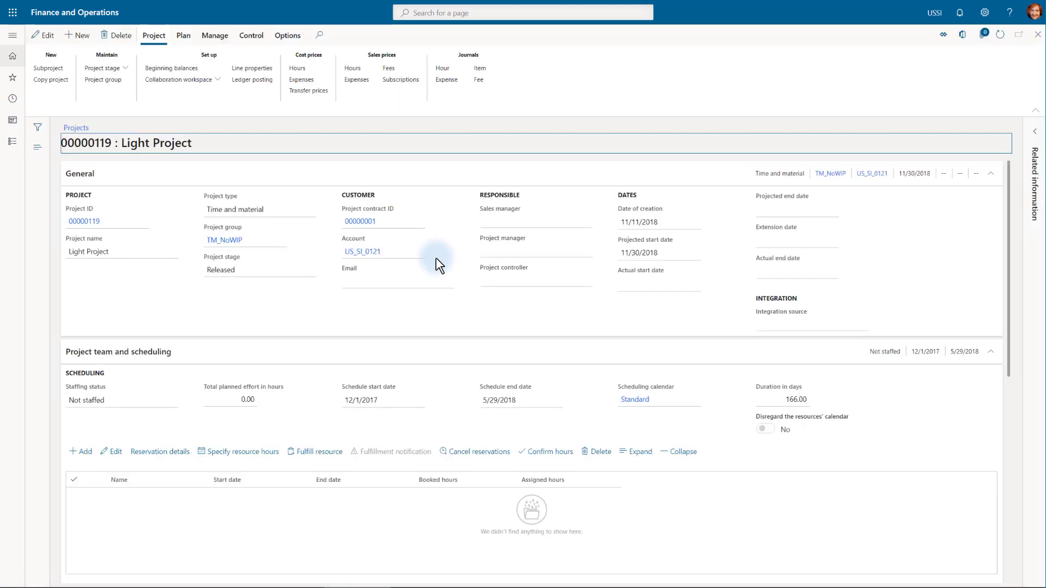
# Step: Open the voucher lines of expense journal 00000588 and widen the Resource column
pyautogui.click(446, 79)
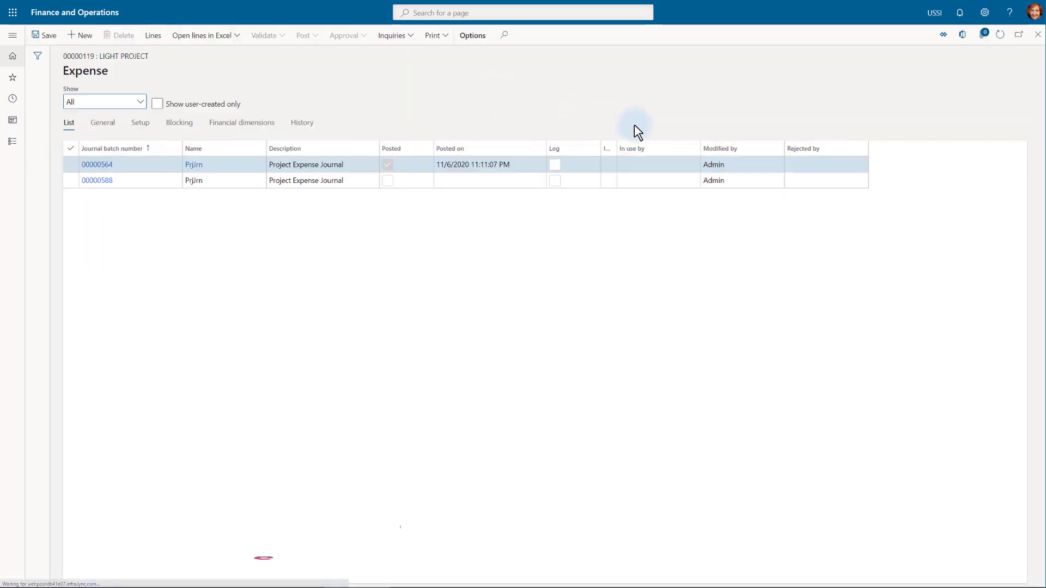
pyautogui.click(479, 181)
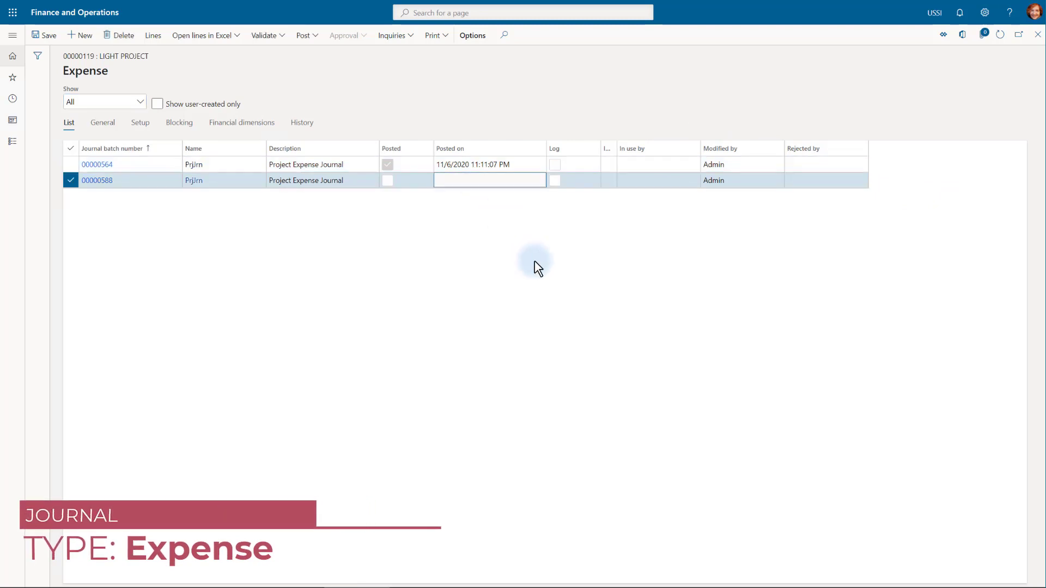
pyautogui.click(152, 35)
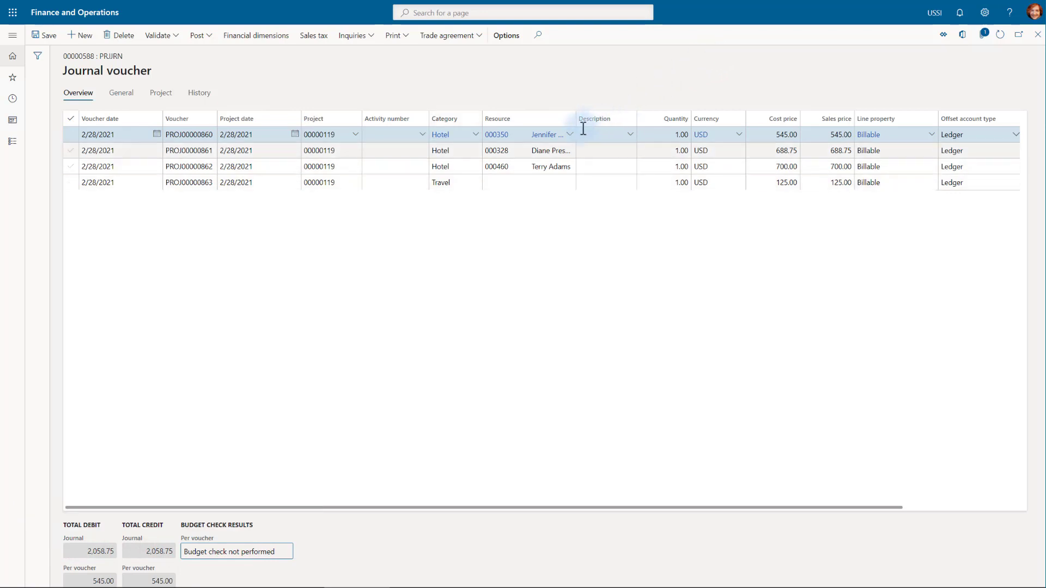
pyautogui.moveTo(576, 118); pyautogui.dragTo(611, 118)
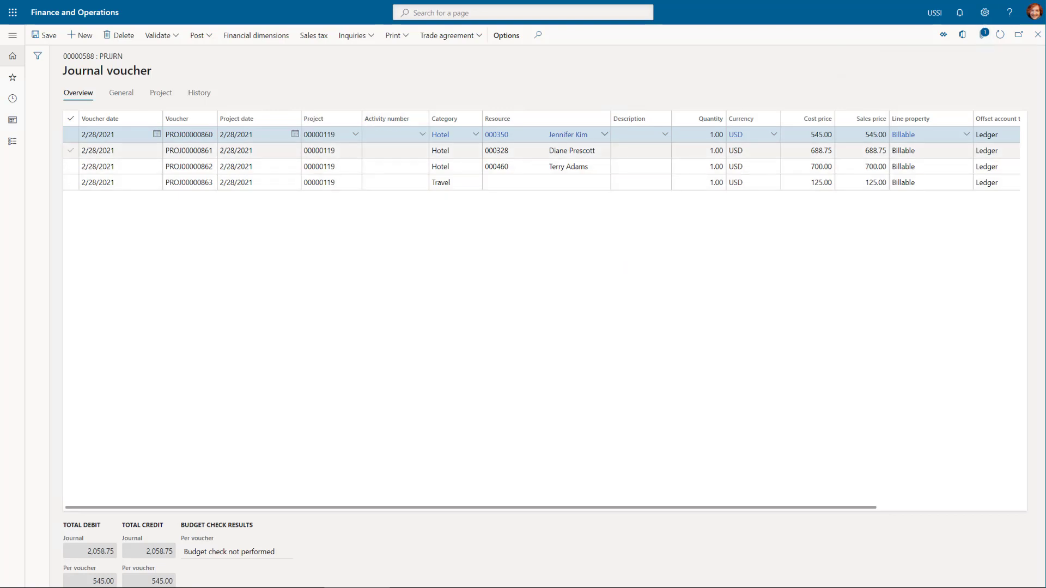
# Step: Show the attachments of voucher line PROJ00000860
pyautogui.click(395, 150)
pyautogui.click(395, 166)
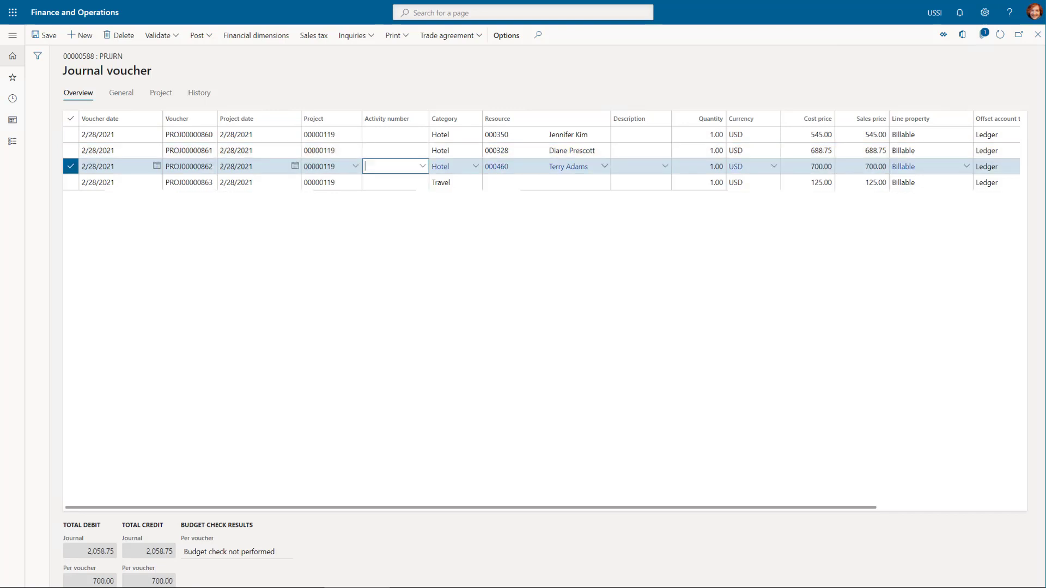
pyautogui.click(395, 134)
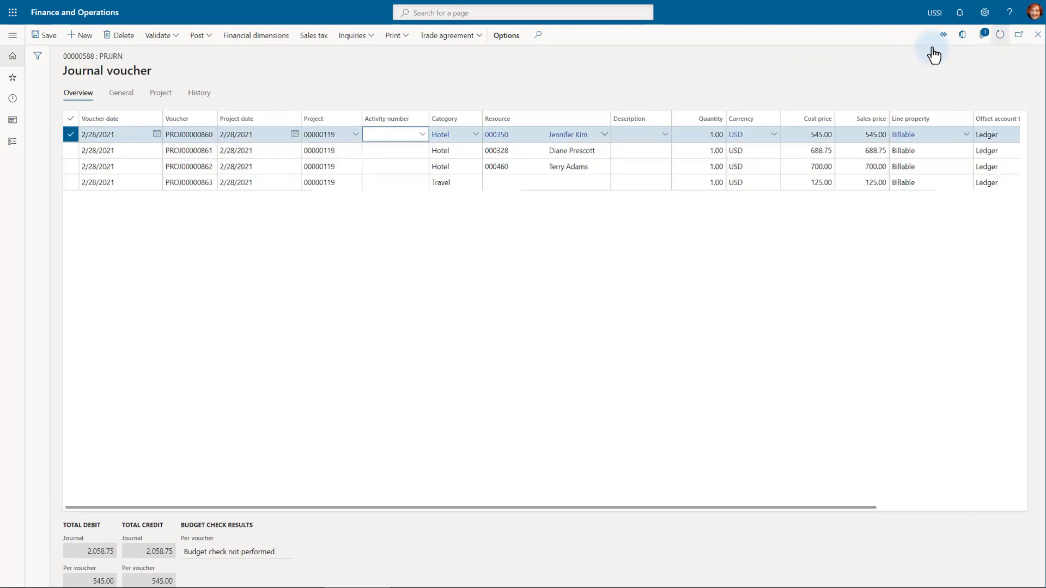
pyautogui.click(983, 36)
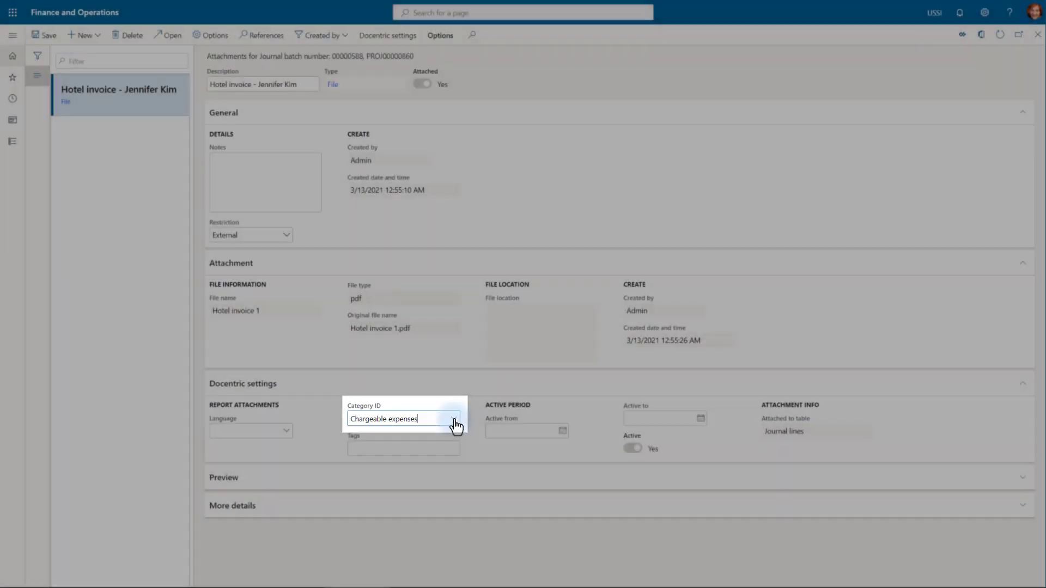
# Step: Keep the category as Chargeable expenses, then view and close the hotel invoice PDF
pyautogui.click(454, 419)
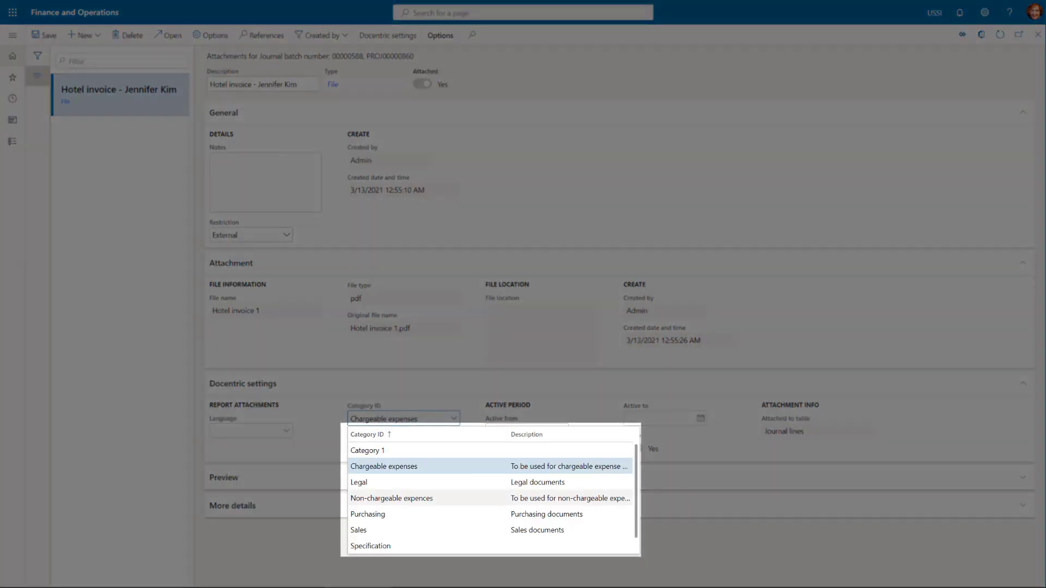
pyautogui.press('Return')
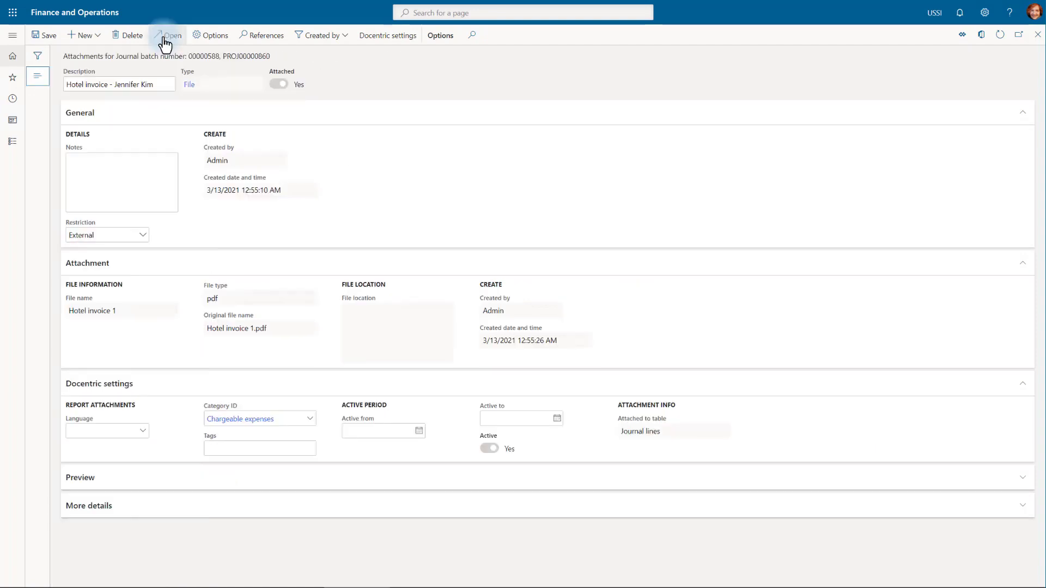
pyautogui.click(165, 35)
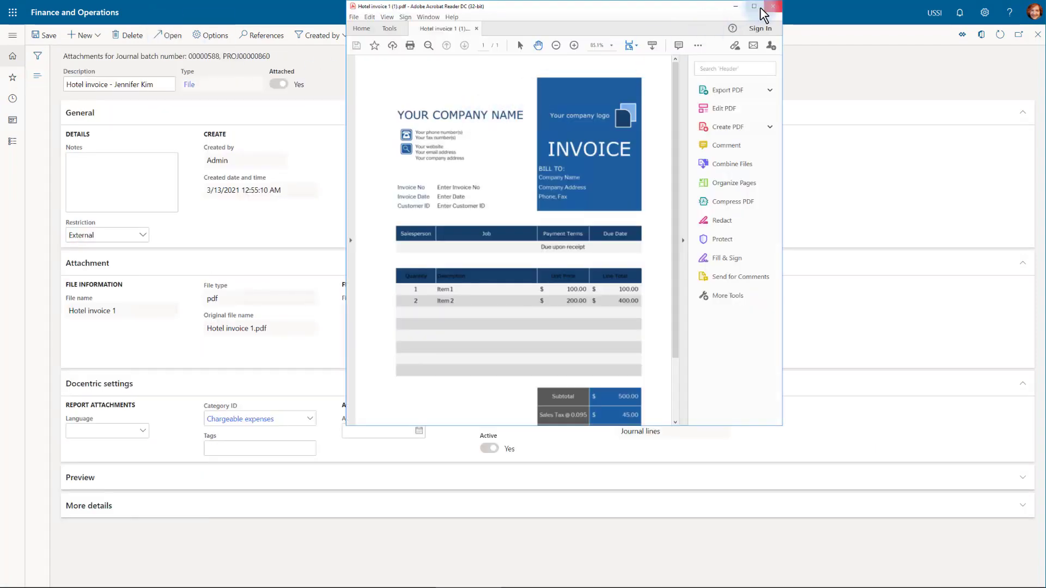
pyautogui.click(773, 6)
pyautogui.press('Escape')
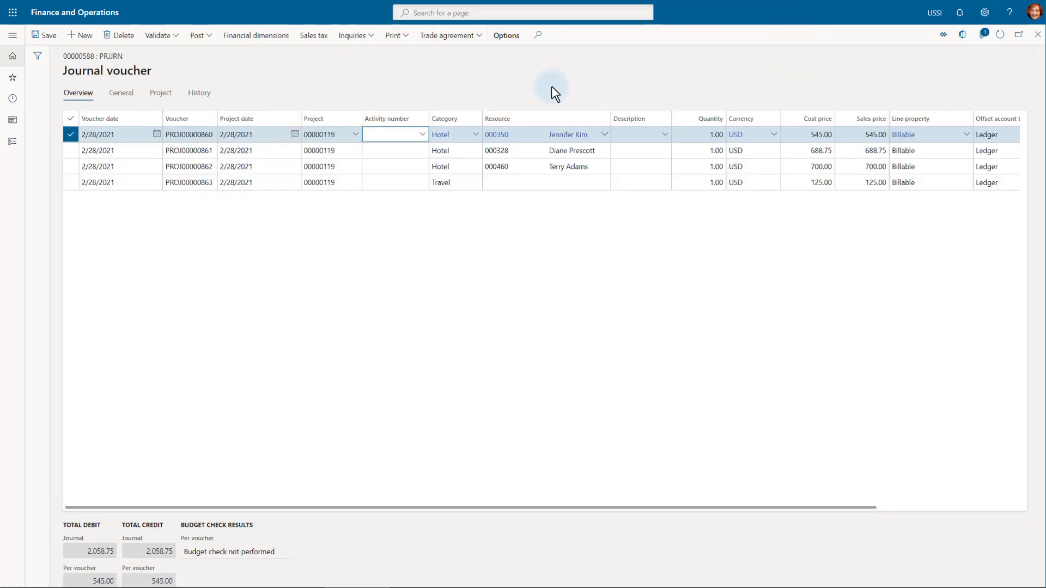
pyautogui.click(639, 149)
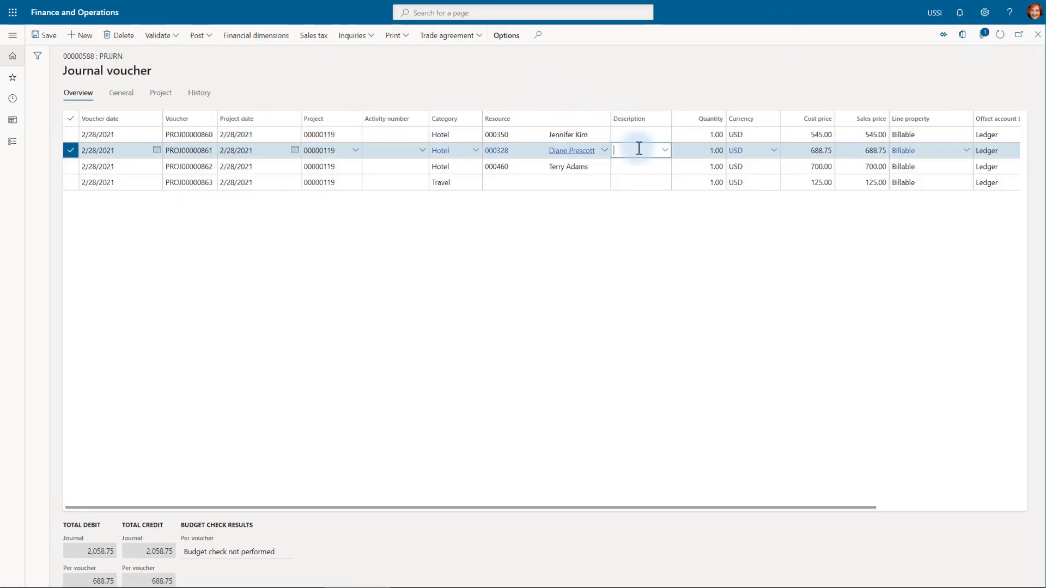
pyautogui.click(983, 37)
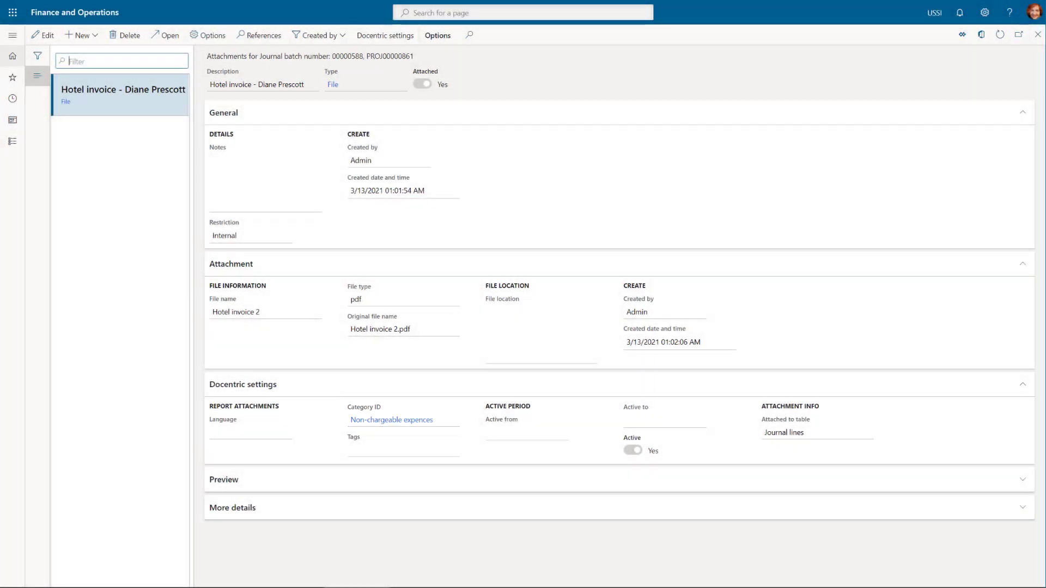
pyautogui.click(193, 54)
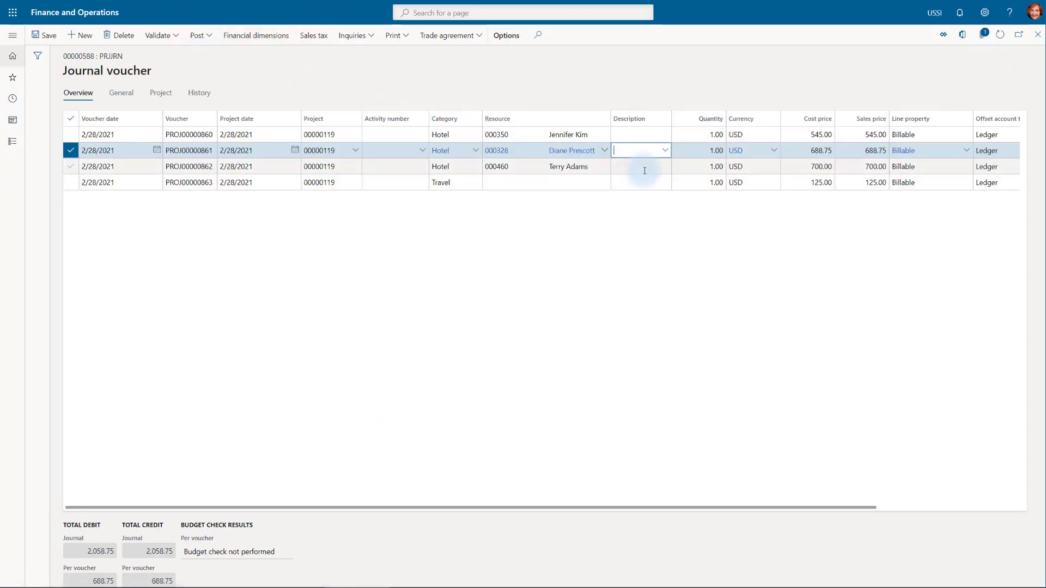
pyautogui.click(645, 170)
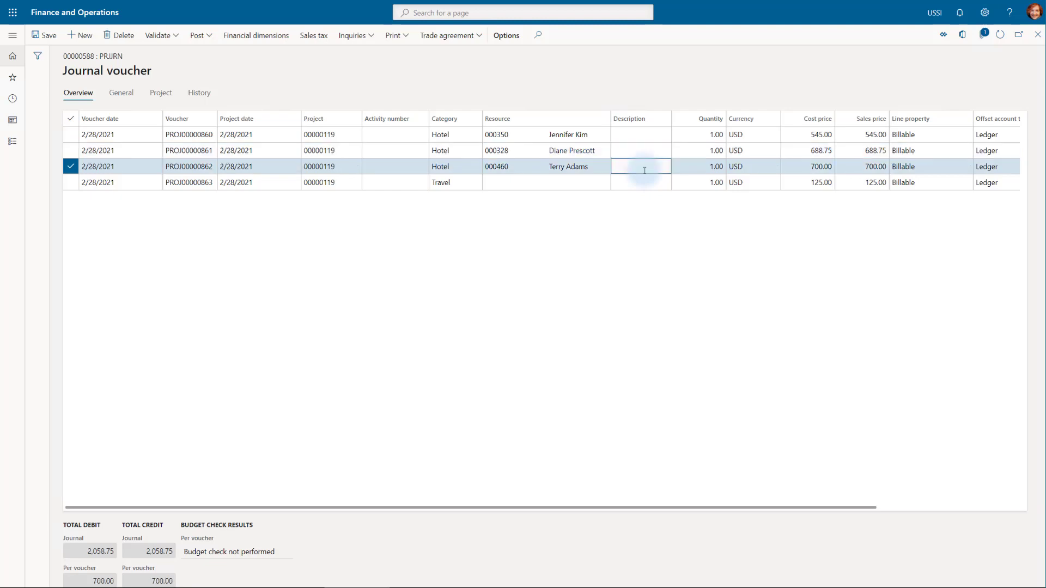
pyautogui.click(984, 34)
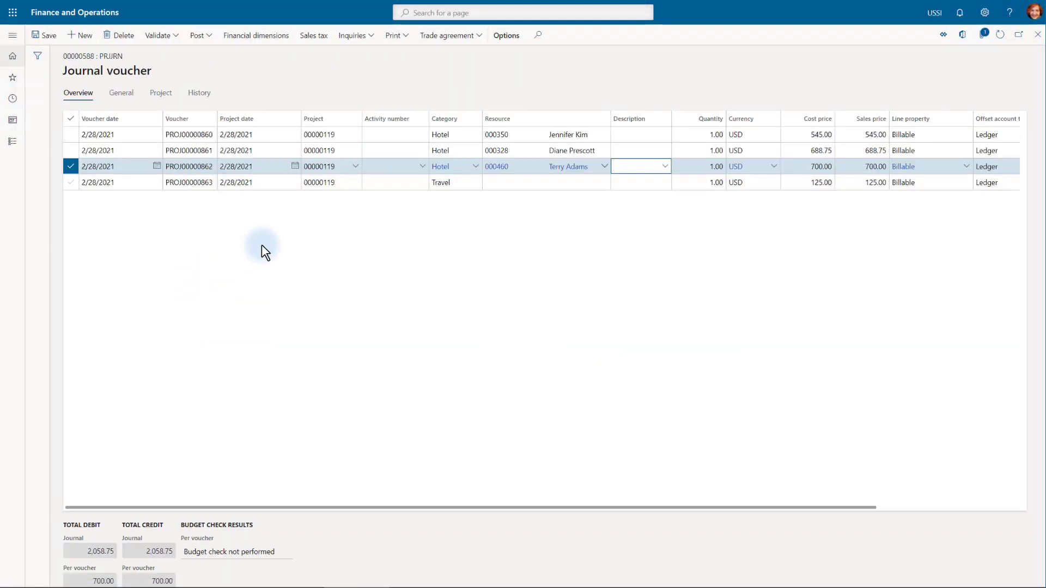
# Step: Show Travel voucher PROJ00000863's attachments and view the Taxi 1 receipt PDF
pyautogui.click(395, 184)
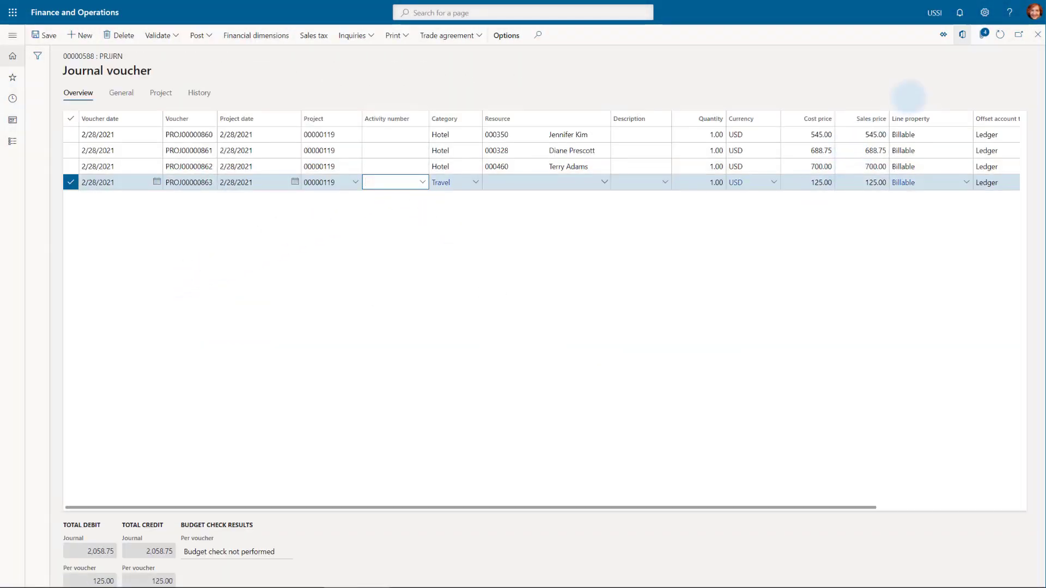
pyautogui.click(984, 34)
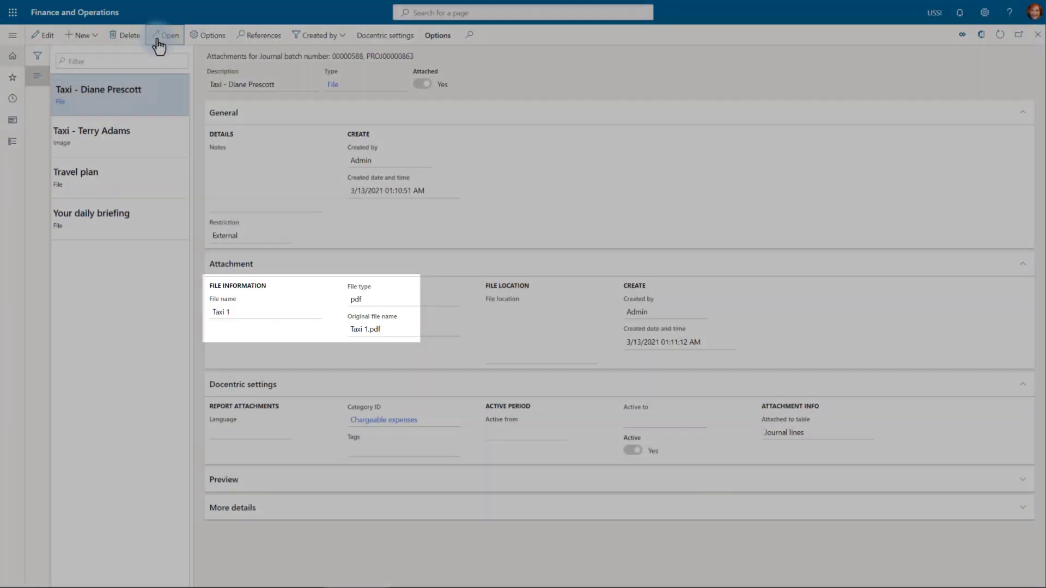
pyautogui.click(163, 35)
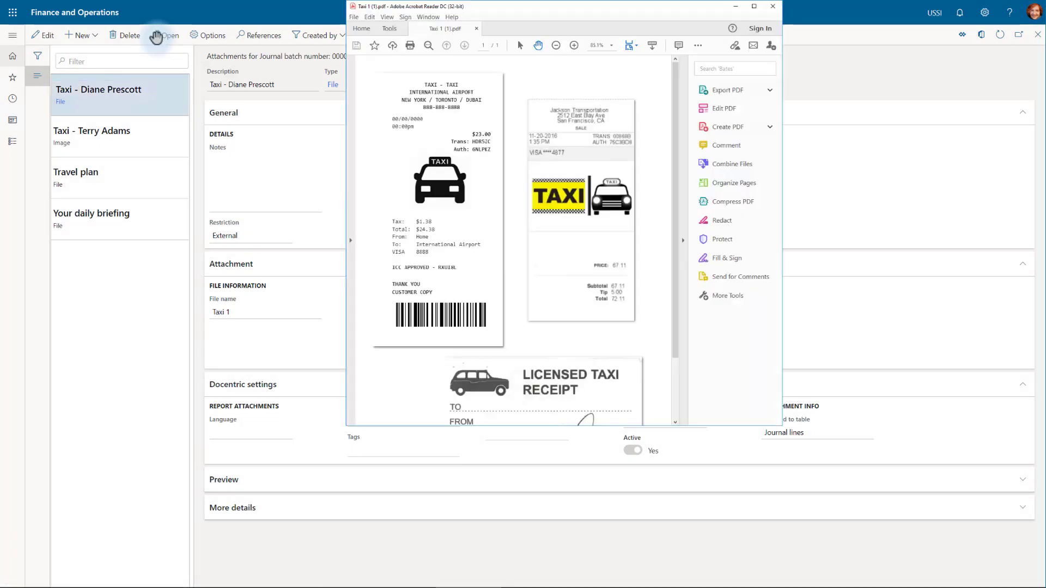
pyautogui.click(772, 6)
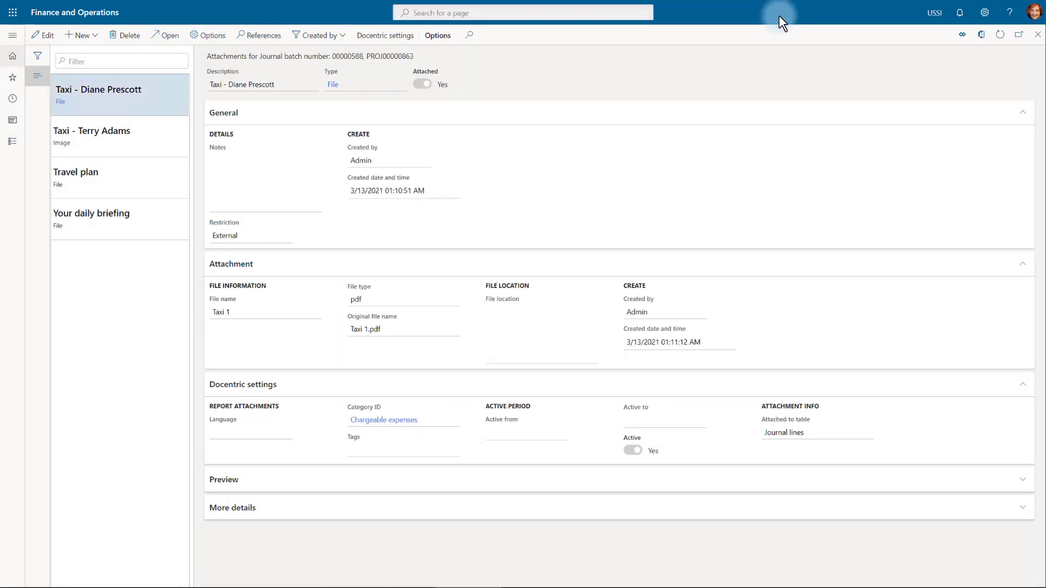
# Step: View the downloaded Taxi 6 receipt image, close it, then select the Travel plan attachment
pyautogui.click(98, 146)
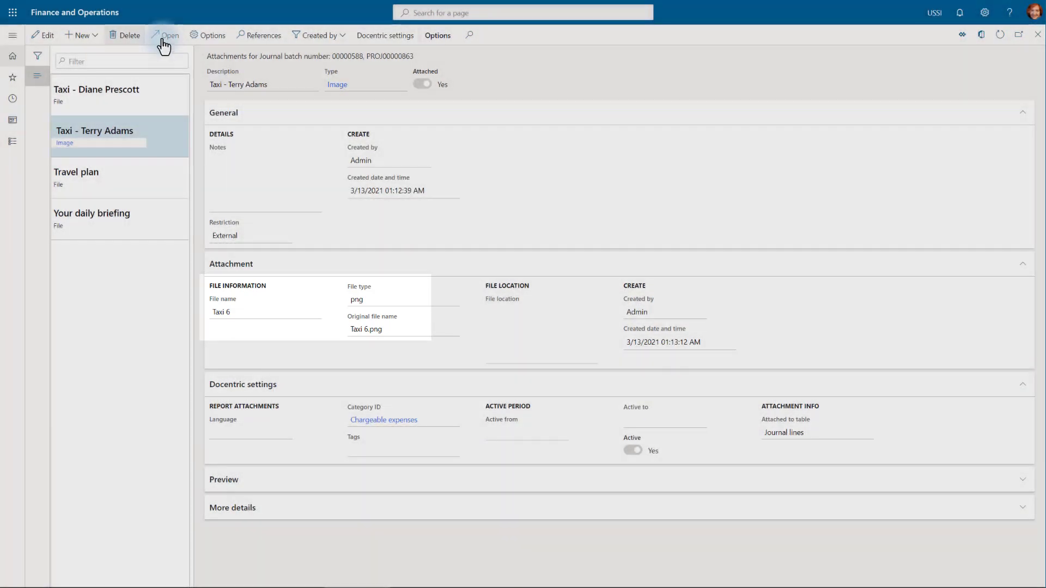
pyautogui.click(169, 39)
pyautogui.click(88, 576)
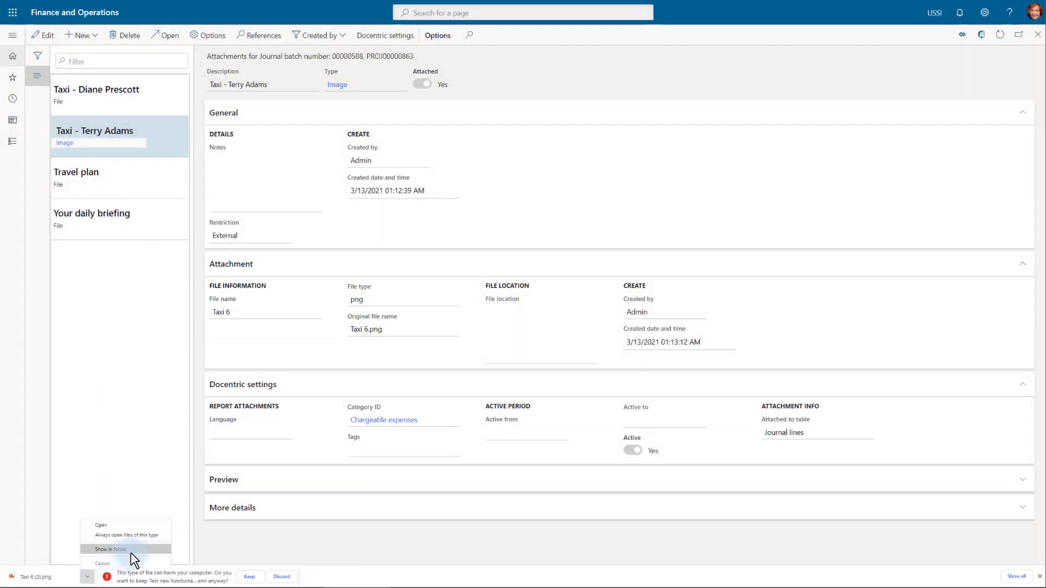
pyautogui.doubleClick(479, 252)
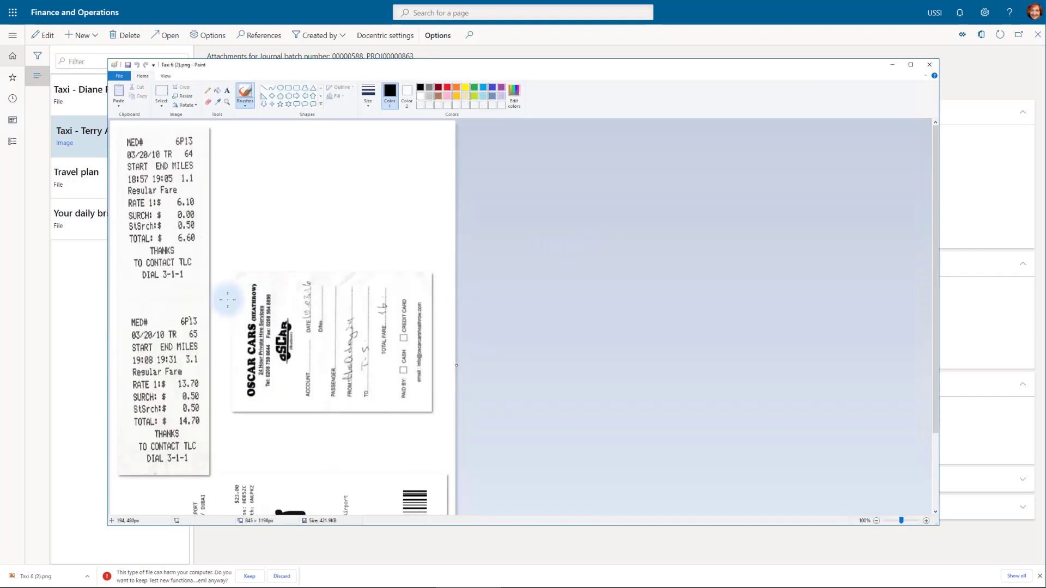
pyautogui.click(930, 65)
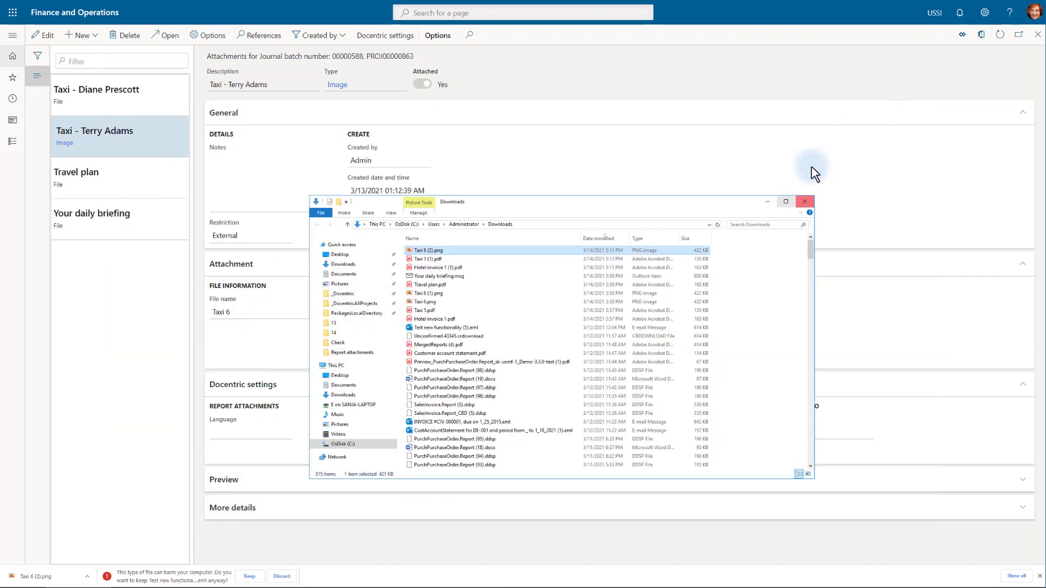
pyautogui.click(800, 200)
pyautogui.click(78, 173)
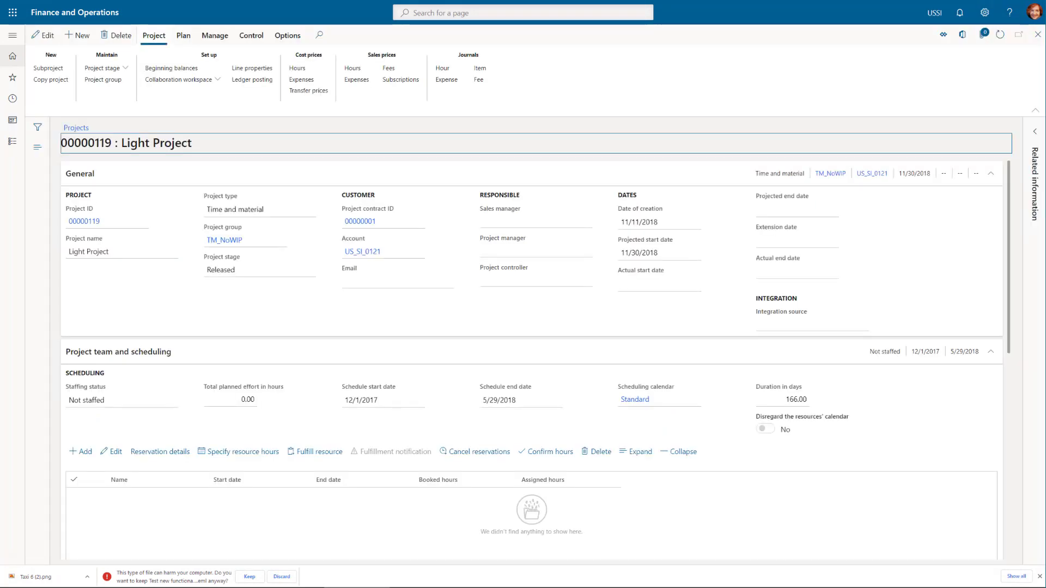
# Step: Post hour journal PJJ_000420 and return to the Light Project page
pyautogui.click(442, 68)
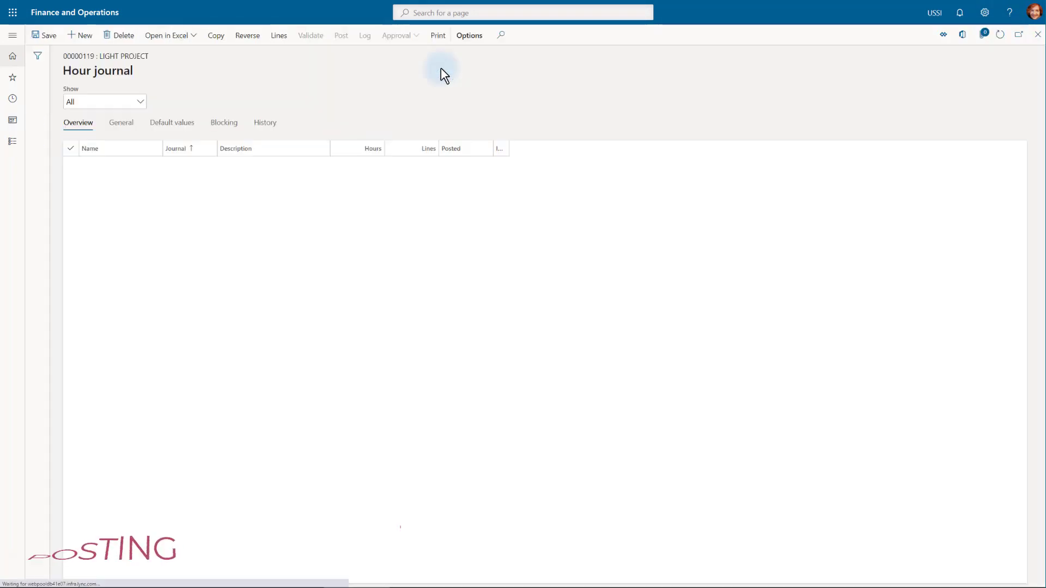
pyautogui.click(471, 183)
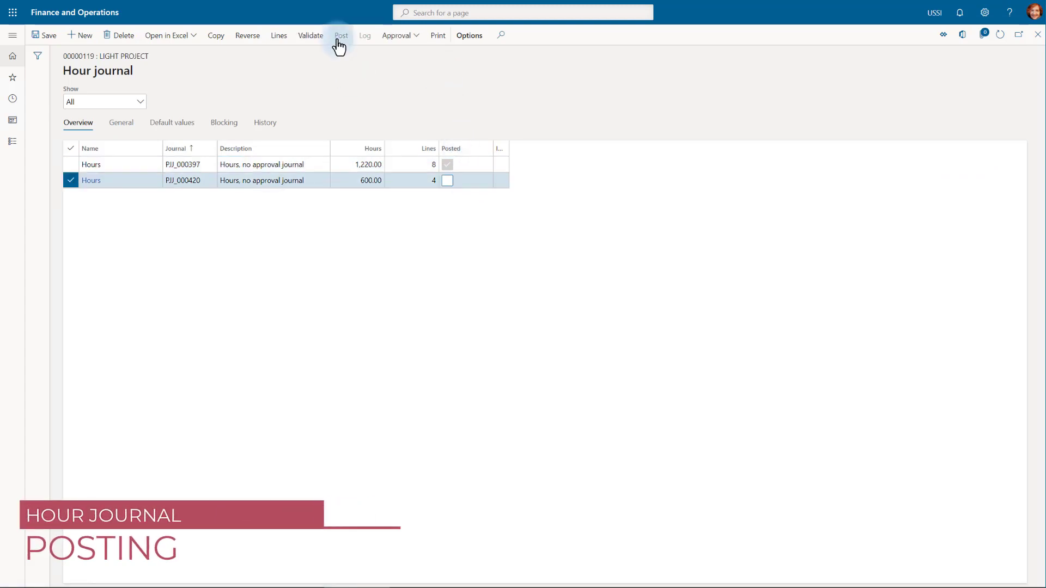
pyautogui.click(338, 37)
pyautogui.click(984, 568)
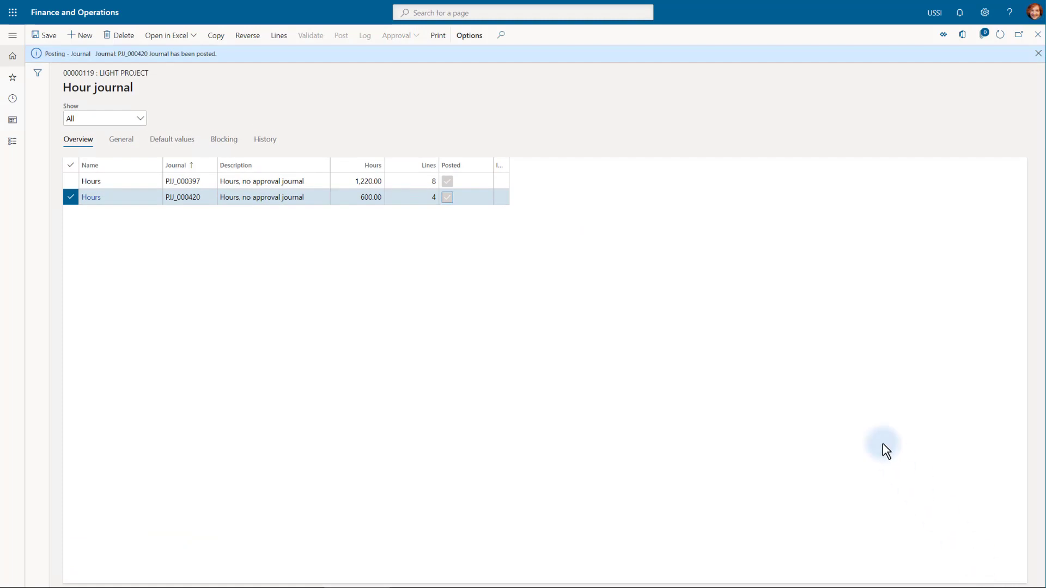
pyautogui.press('Escape')
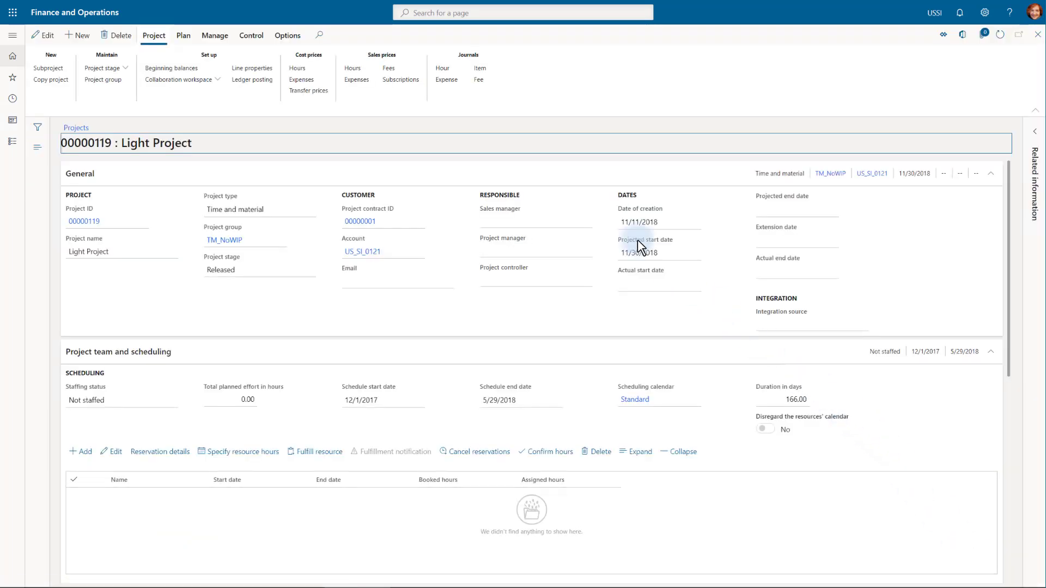
# Step: Post expense journal 00000588
pyautogui.click(446, 81)
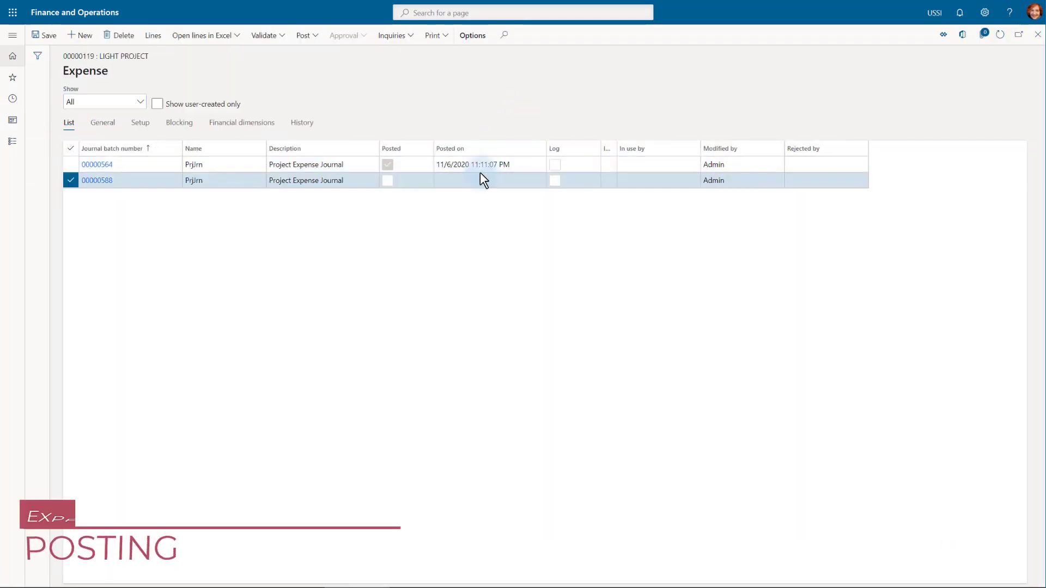
pyautogui.click(304, 35)
pyautogui.click(303, 56)
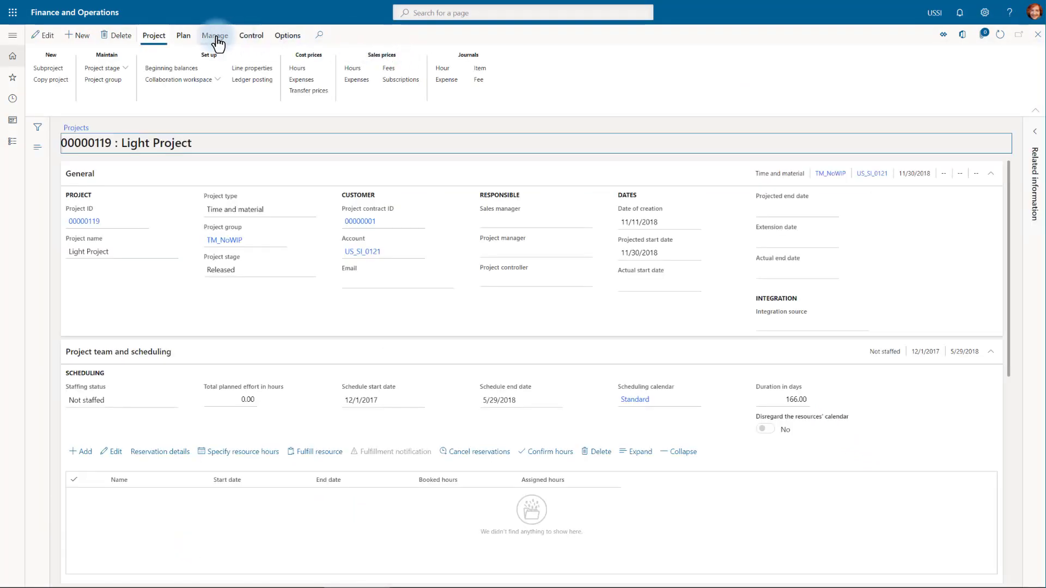
# Step: Create an invoice proposal with the three hotel, Travel, PM, ERPDev and two QA transactions
pyautogui.click(215, 35)
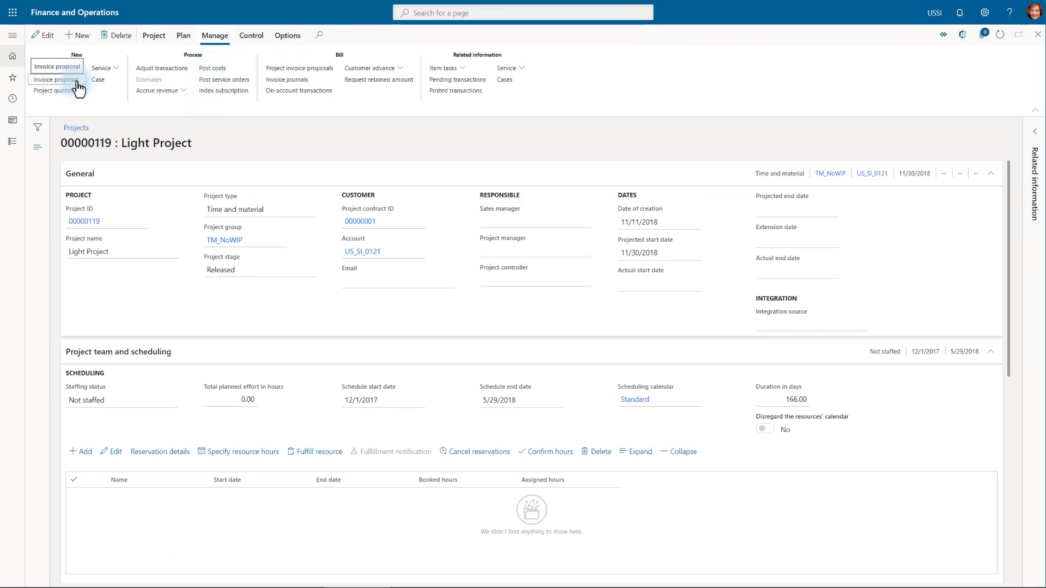
pyautogui.click(77, 82)
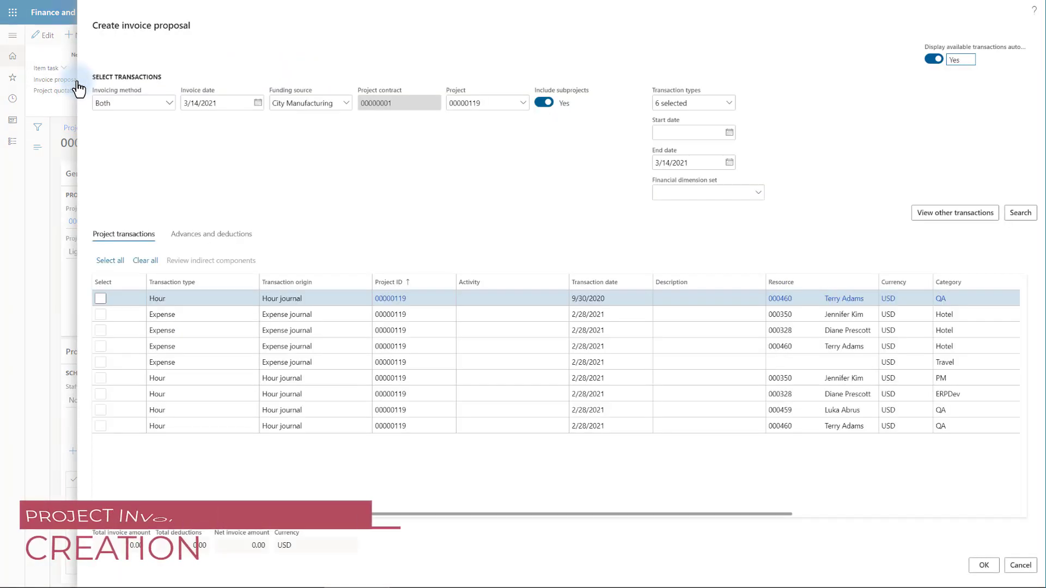
pyautogui.click(100, 314)
pyautogui.click(100, 330)
pyautogui.click(101, 346)
pyautogui.click(100, 362)
pyautogui.click(100, 378)
pyautogui.click(100, 394)
pyautogui.click(100, 410)
pyautogui.click(100, 426)
pyautogui.click(984, 566)
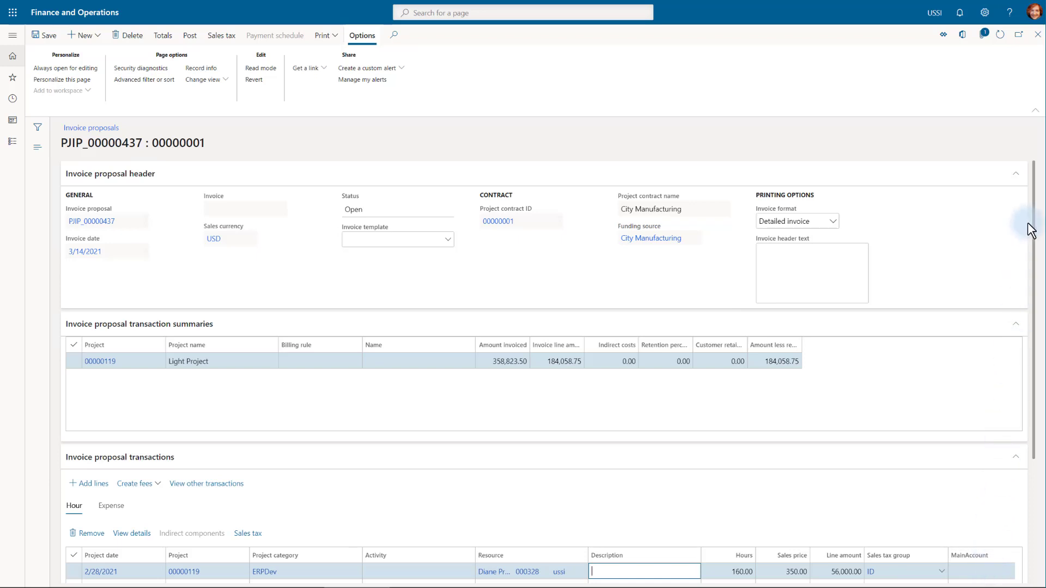
# Step: Review the proposal's hotel and Travel expense lines, then switch to read mode
pyautogui.moveTo(1035, 180); pyautogui.dragTo(1027, 334)
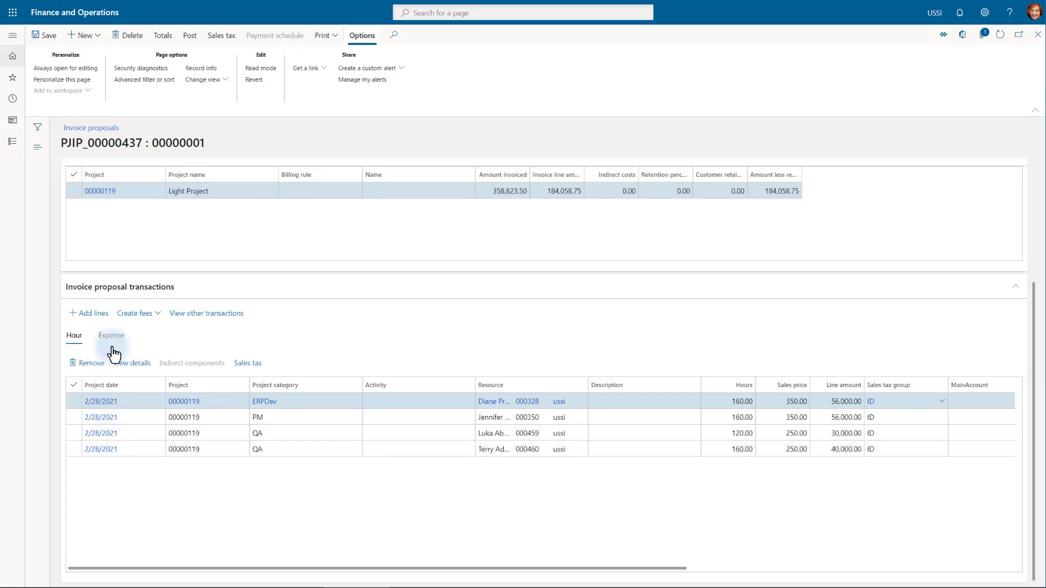
pyautogui.click(112, 336)
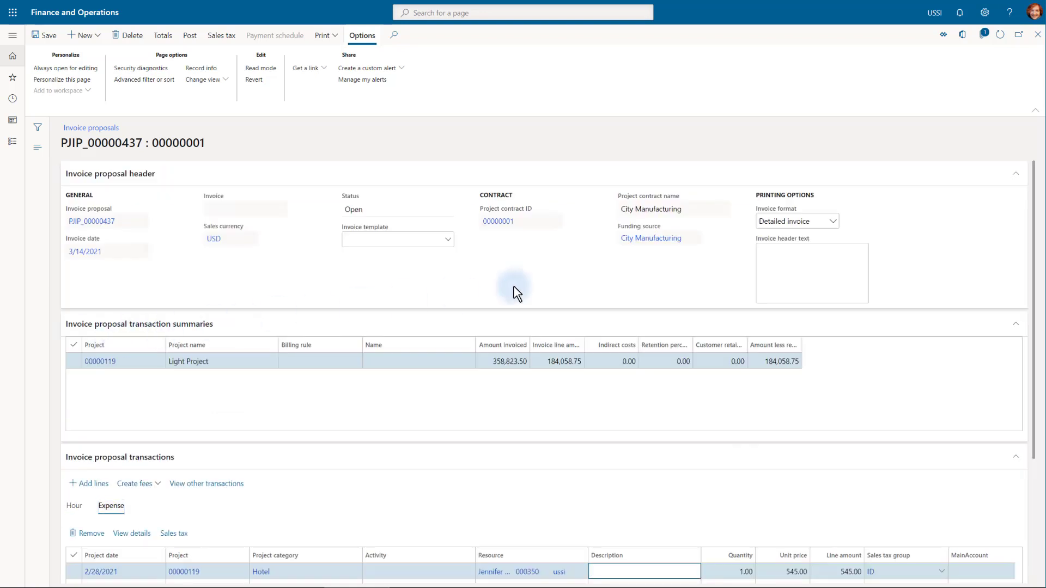
pyautogui.moveTo(1037, 227); pyautogui.dragTo(1037, 348)
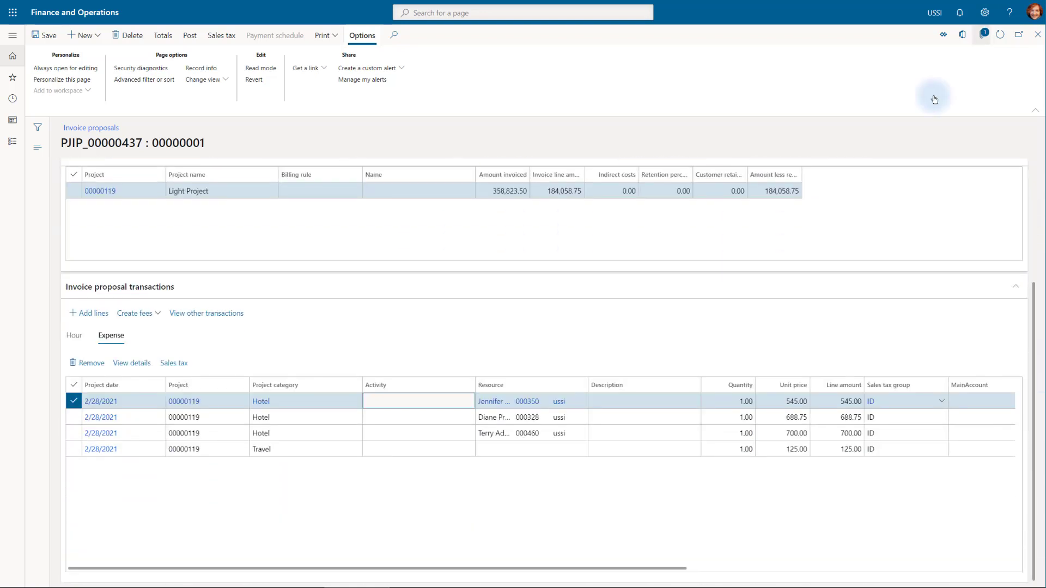
pyautogui.click(387, 415)
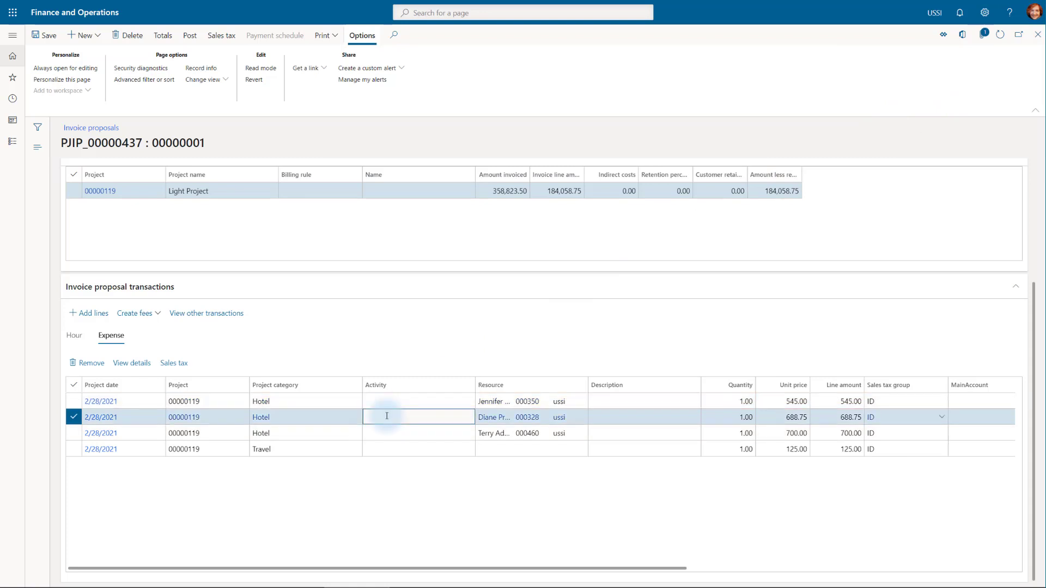
pyautogui.click(389, 433)
pyautogui.click(384, 450)
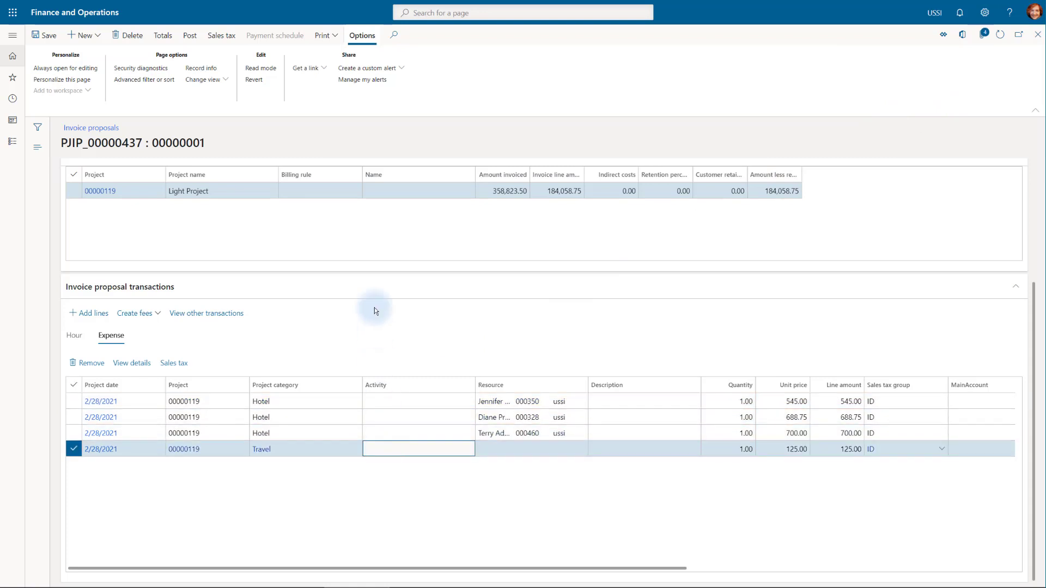
pyautogui.click(261, 68)
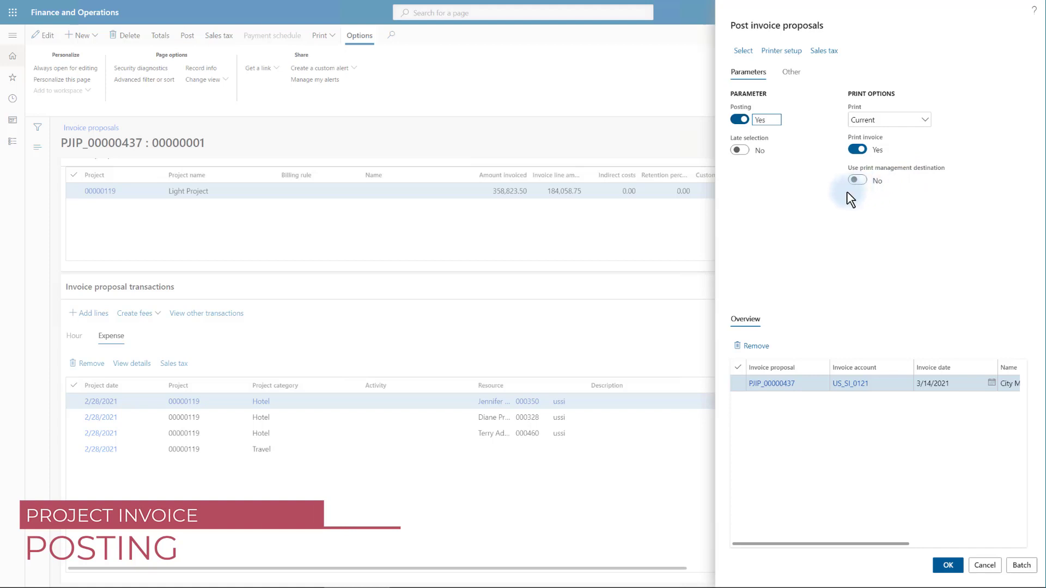
# Step: Post invoice proposal PJIP_00000437 with Print invoice set to No
pyautogui.click(856, 149)
pyautogui.click(948, 566)
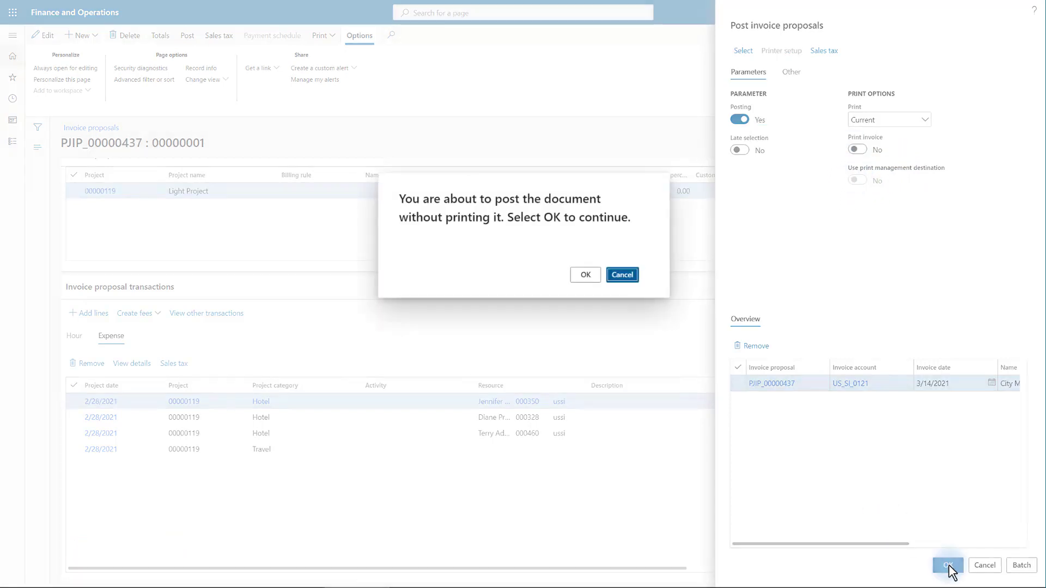
pyautogui.click(585, 276)
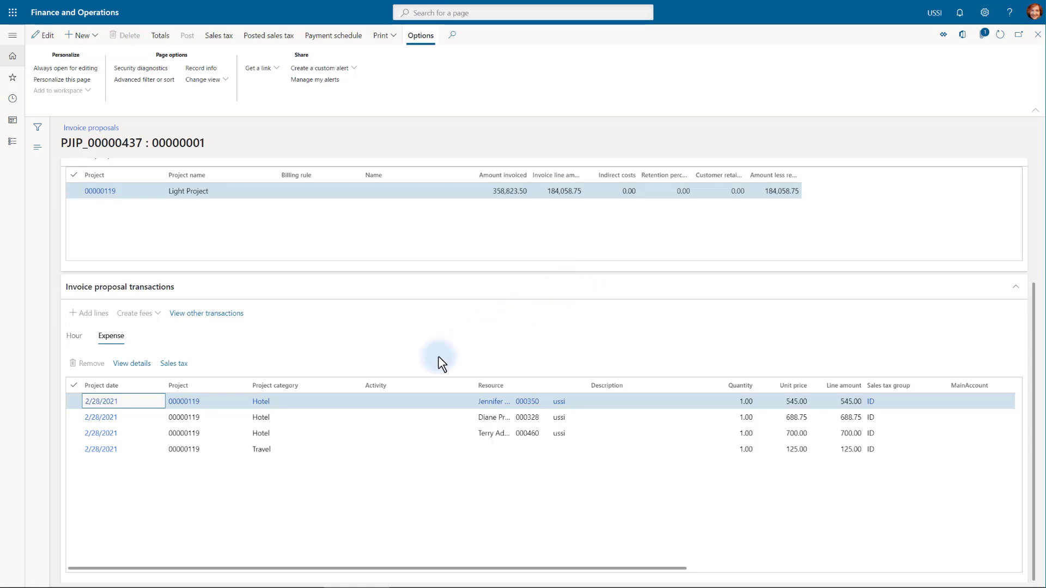
# Step: Open the Light Project's posted invoice journals
pyautogui.click(96, 193)
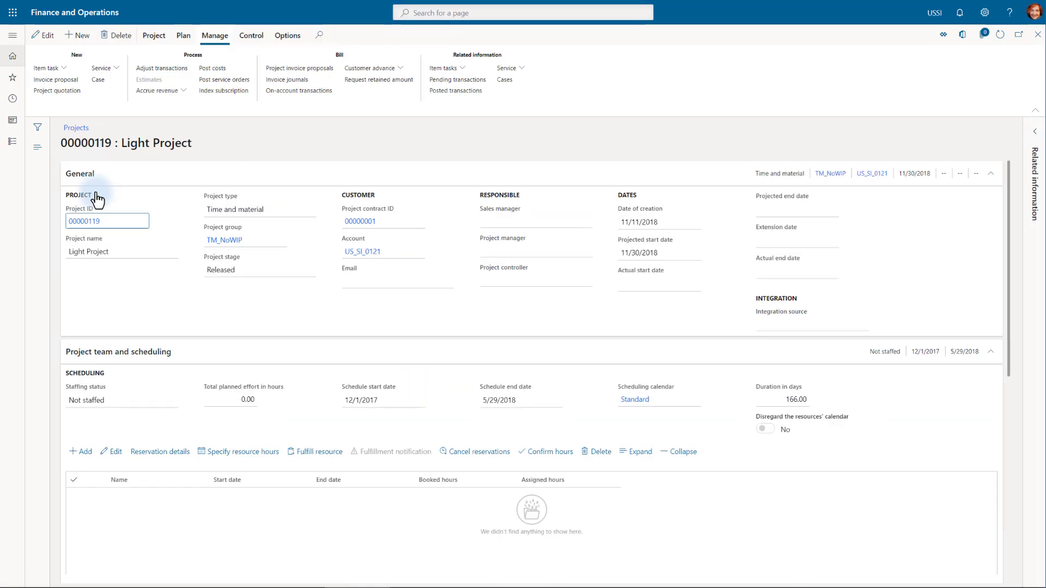
pyautogui.click(285, 82)
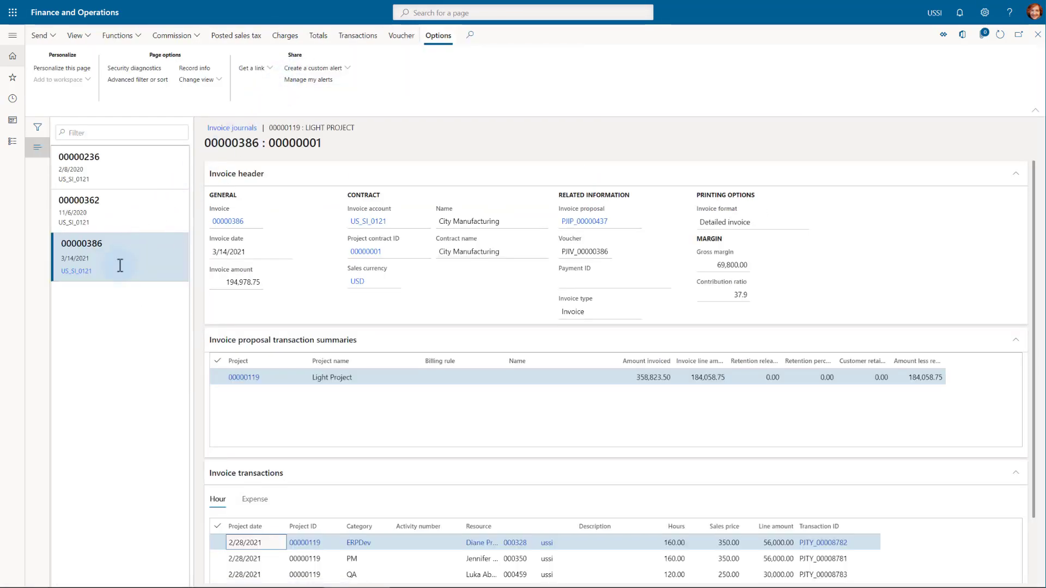
pyautogui.scroll(-2, 1035, 272)
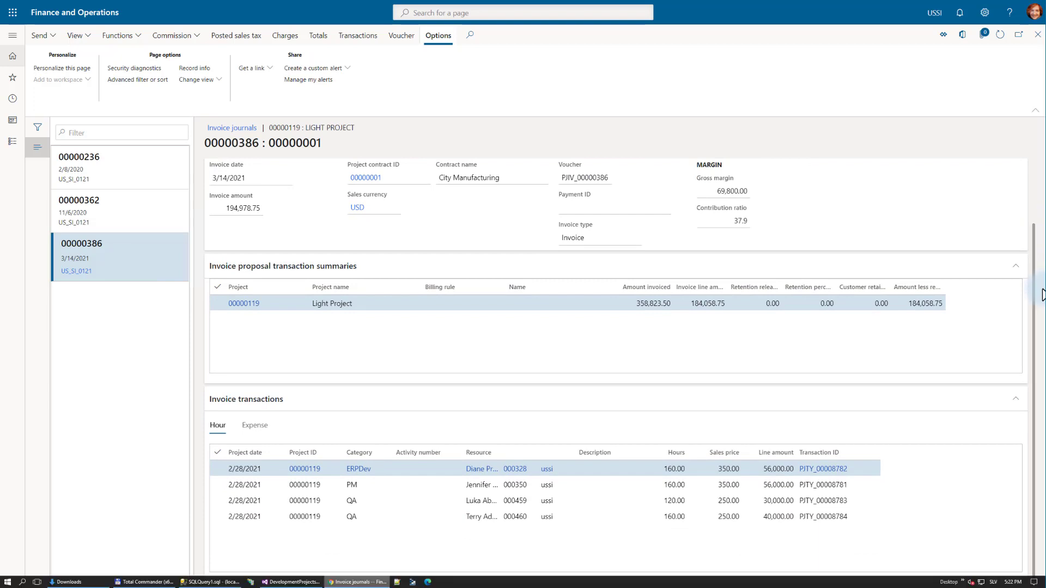
# Step: Review invoice 00000386's hotel and Travel expense transactions
pyautogui.click(256, 427)
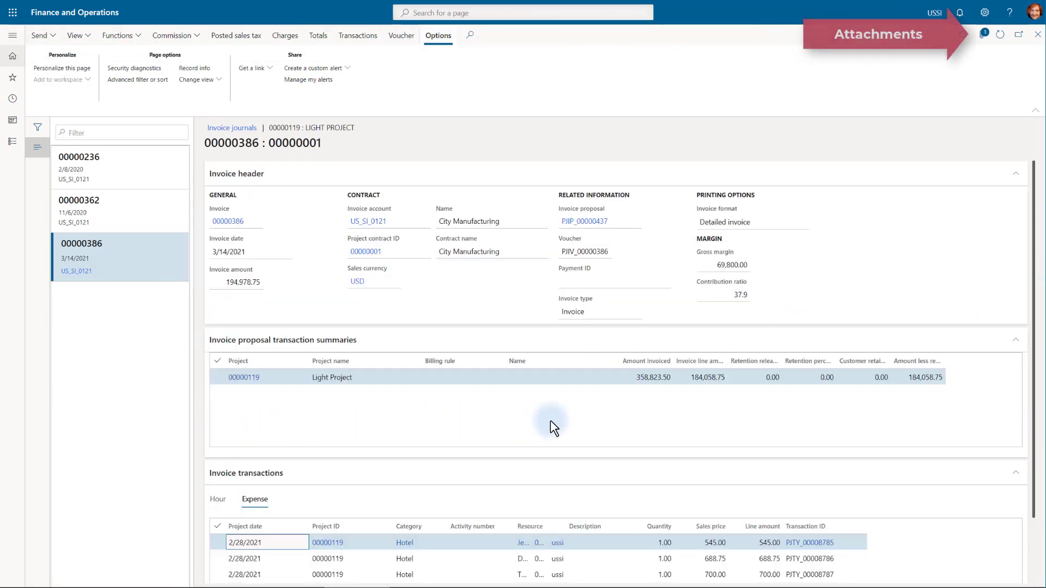
pyautogui.scroll(-2, 1032, 416)
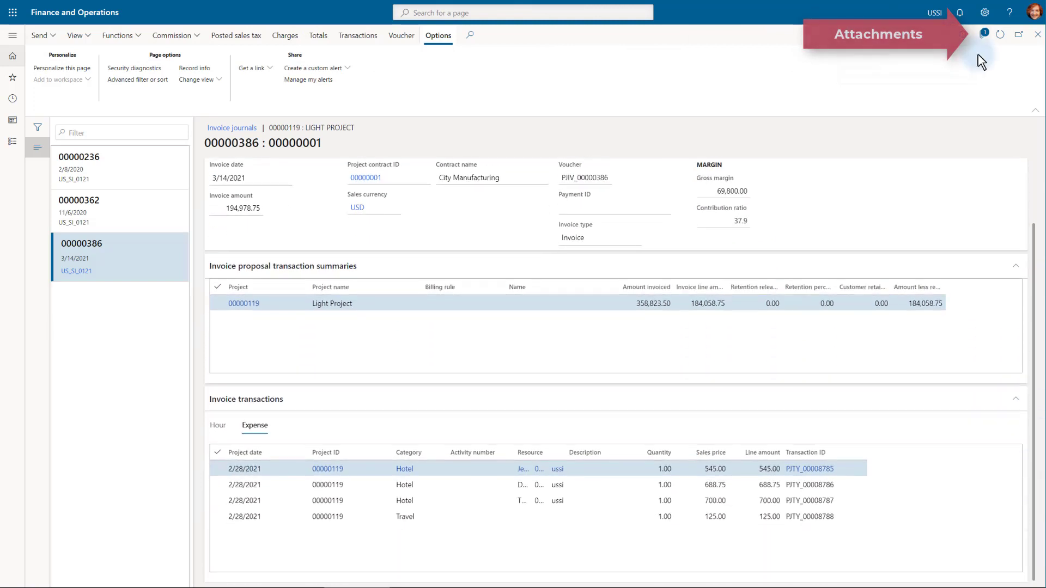
pyautogui.click(472, 486)
pyautogui.click(470, 500)
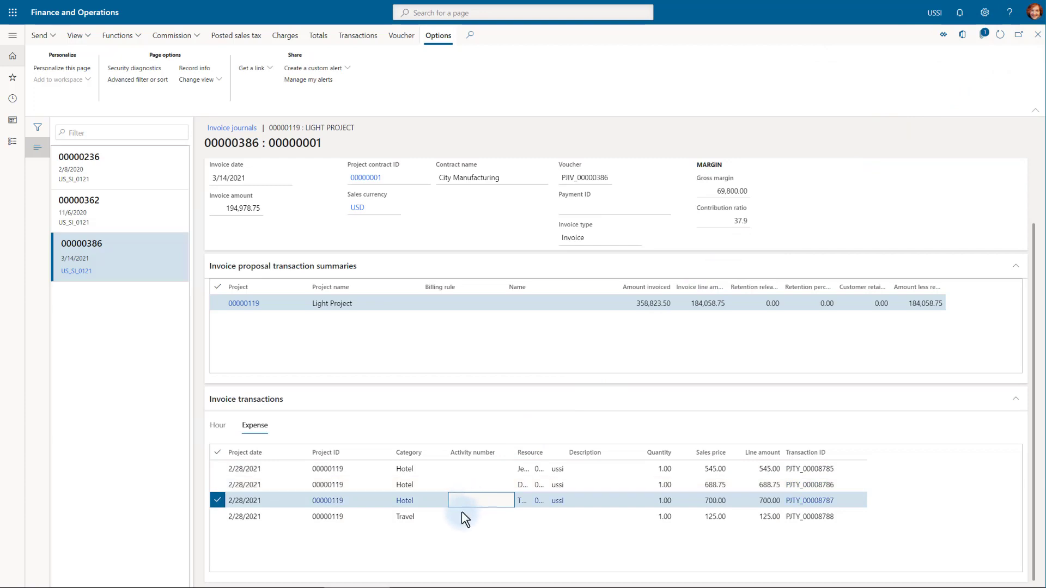
pyautogui.click(462, 516)
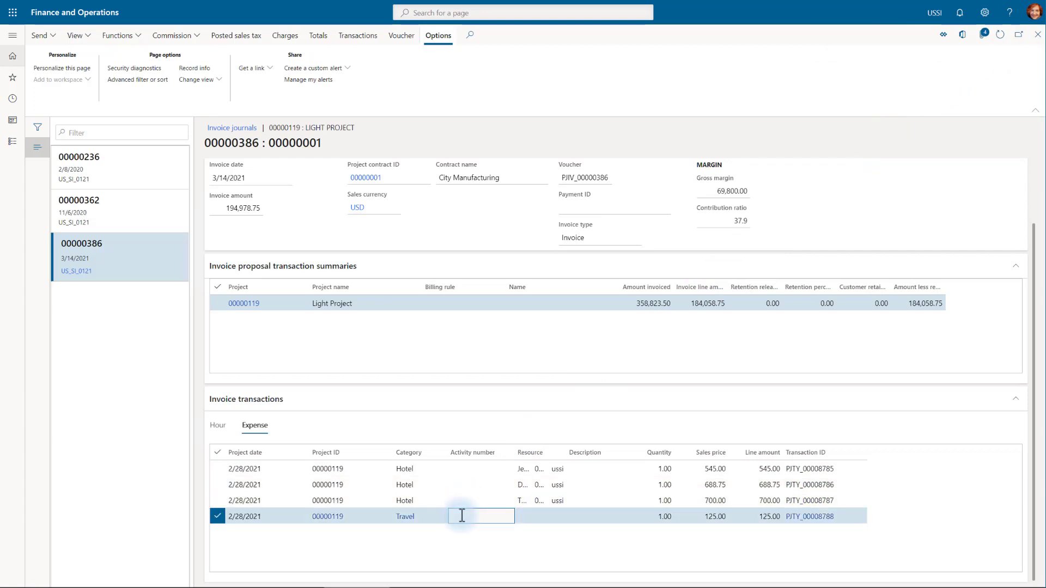
pyautogui.click(987, 540)
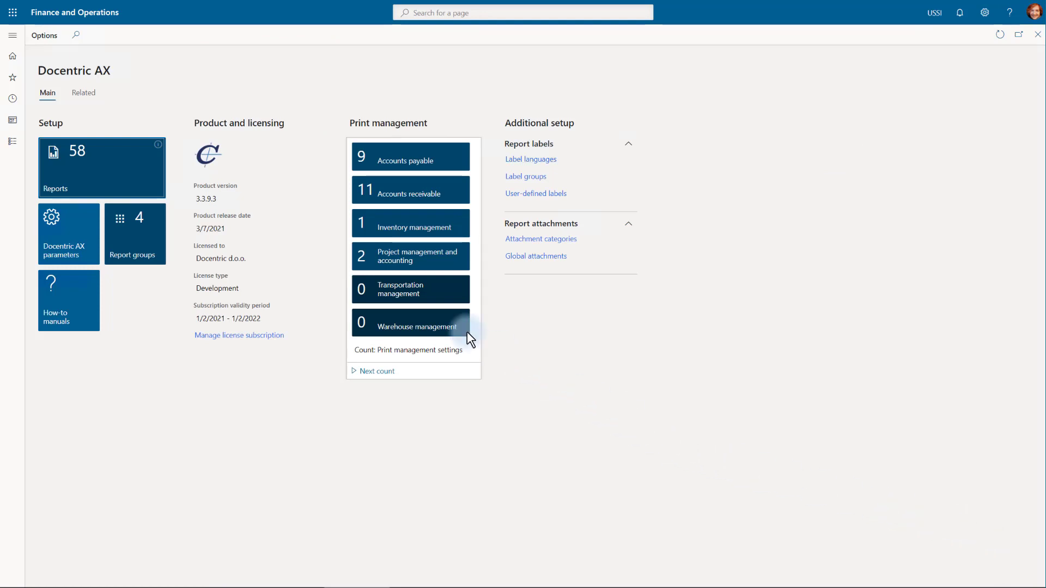
# Step: Open the PSAProjInvoice.Report setup from the Docentric reports list
pyautogui.click(88, 166)
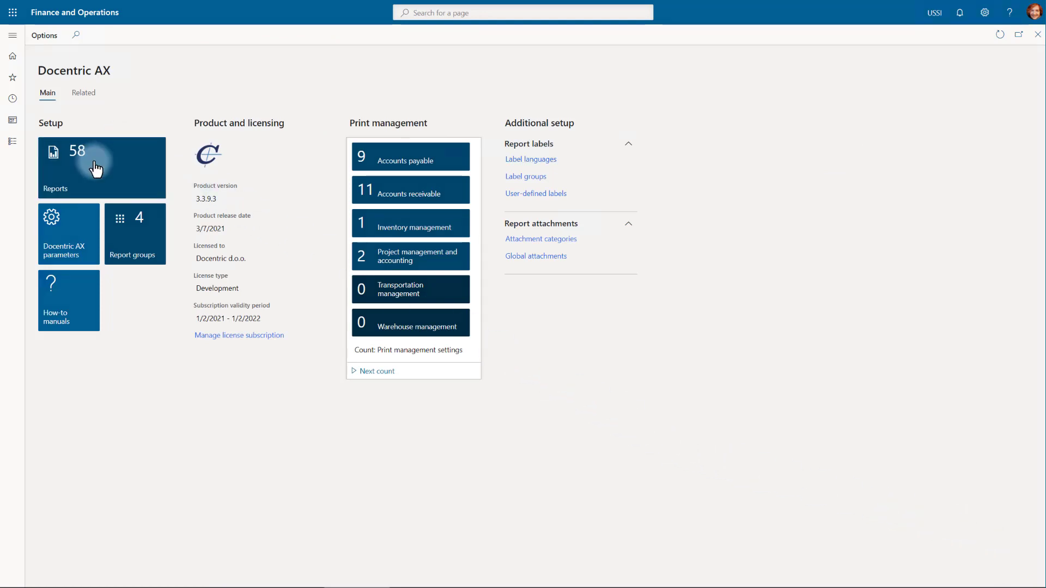
pyautogui.scroll(-3, 113, 485)
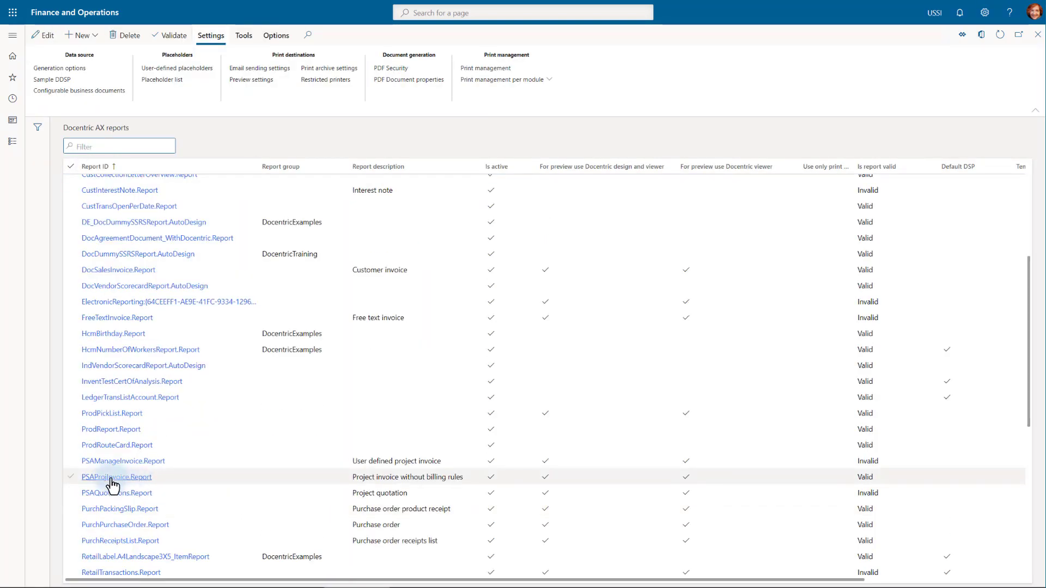
pyautogui.click(112, 483)
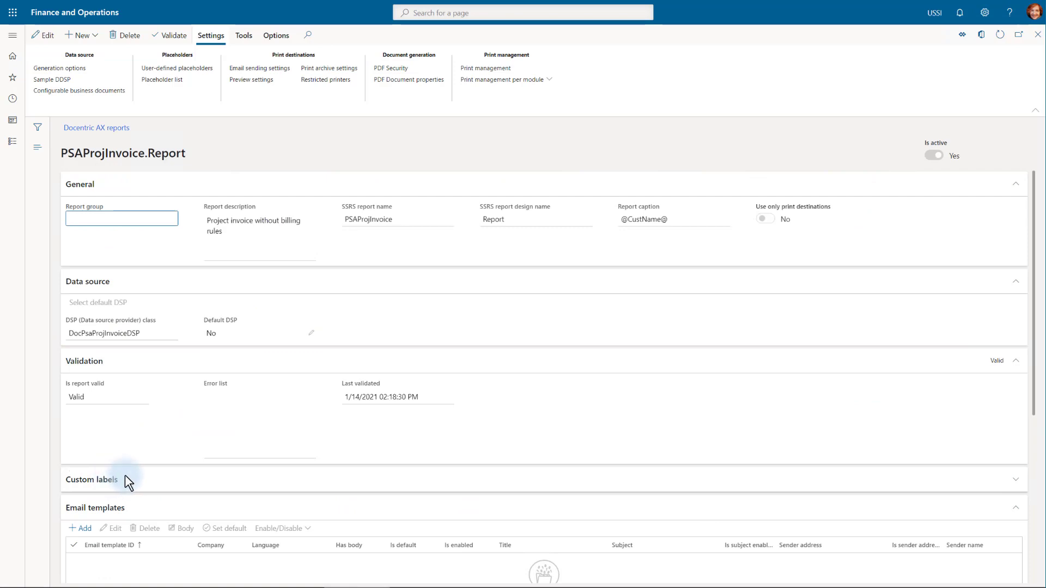
pyautogui.scroll(-5, 630, 376)
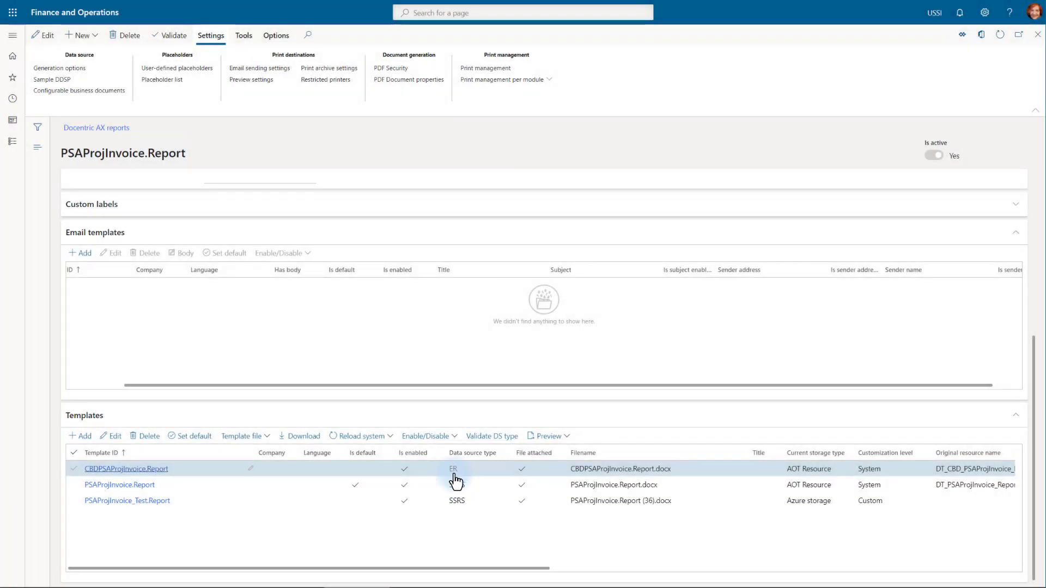
# Step: Make CBDPSAProjInvoice.Report the default template and open its download in Word
pyautogui.click(226, 470)
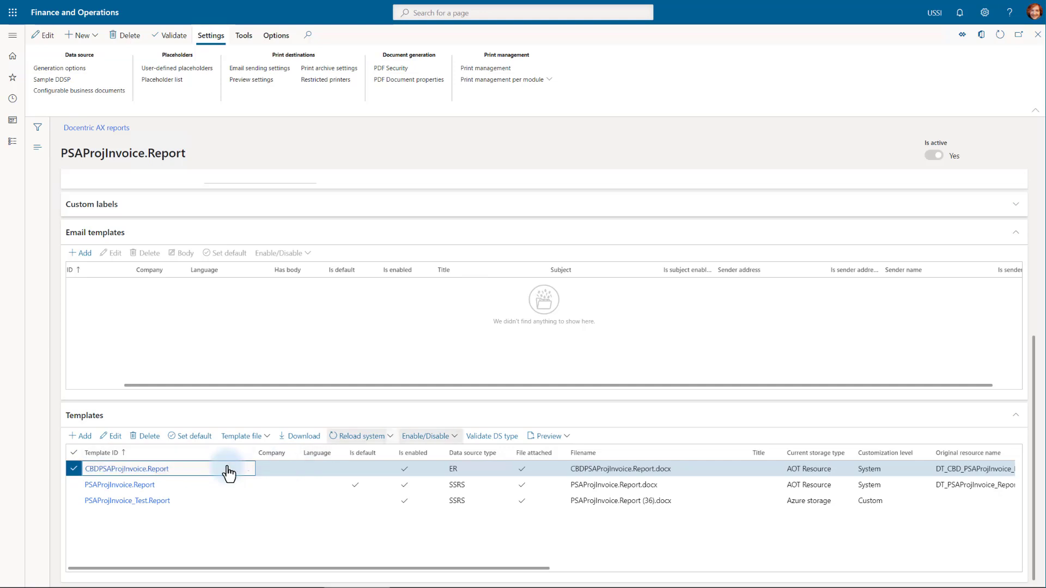
pyautogui.click(200, 437)
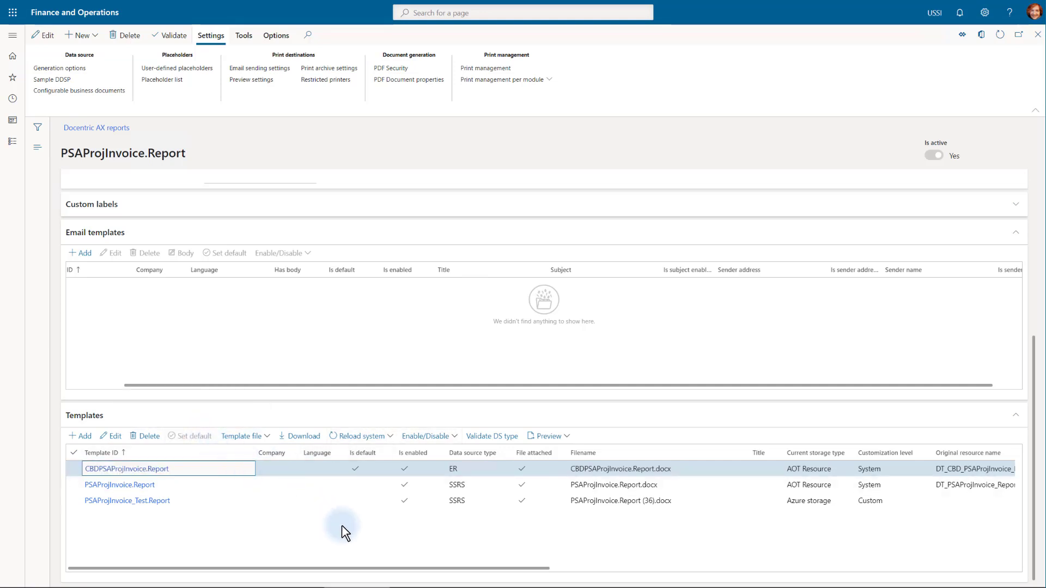
pyautogui.click(304, 437)
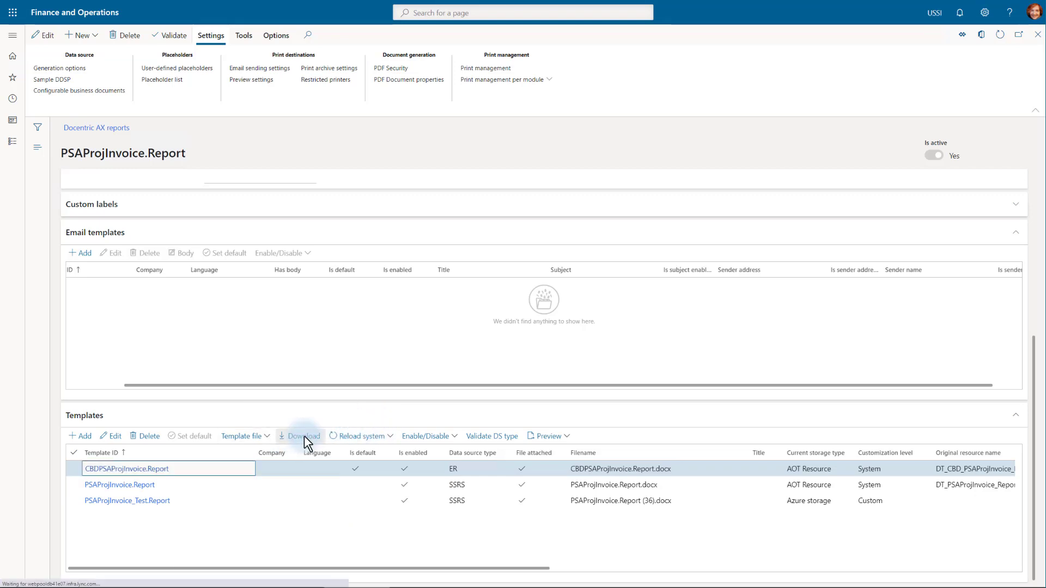
pyautogui.click(66, 576)
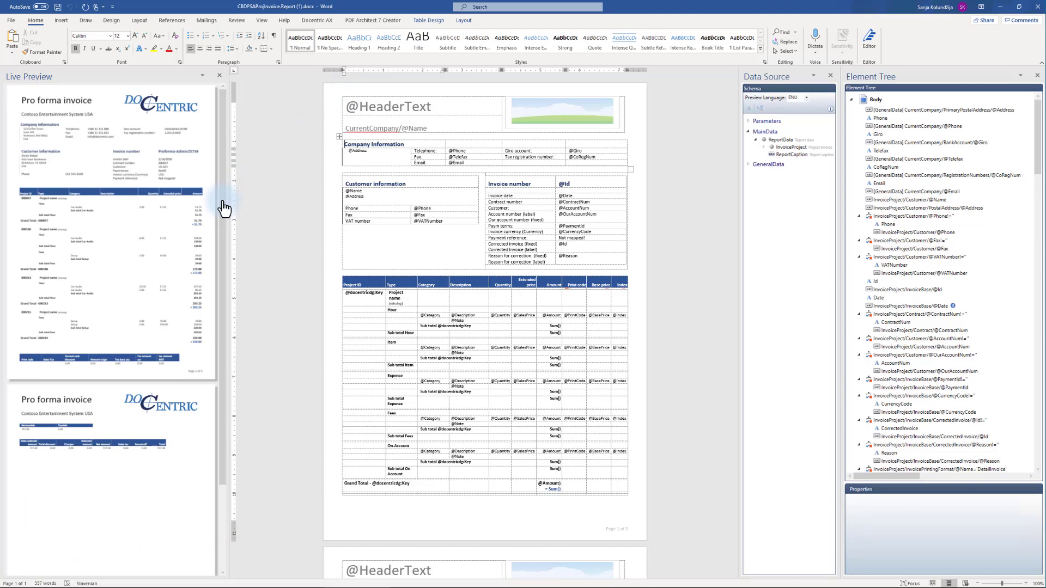
# Step: Widen the Docentric Live Preview pane and scroll through the pro forma invoice preview
pyautogui.moveTo(224, 187); pyautogui.dragTo(387, 177)
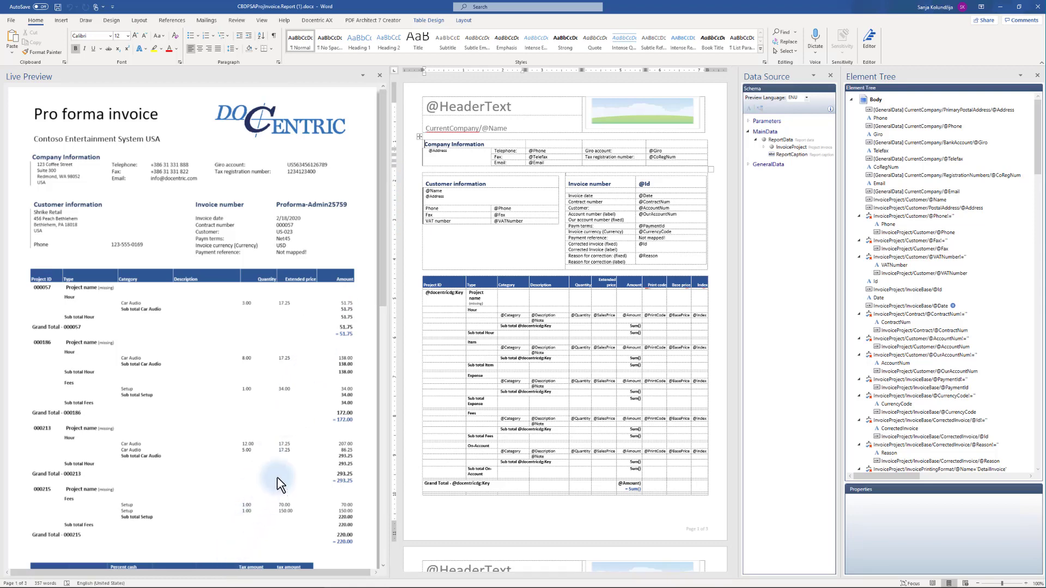
pyautogui.scroll(-3, 384, 385)
pyautogui.scroll(-8, 387, 459)
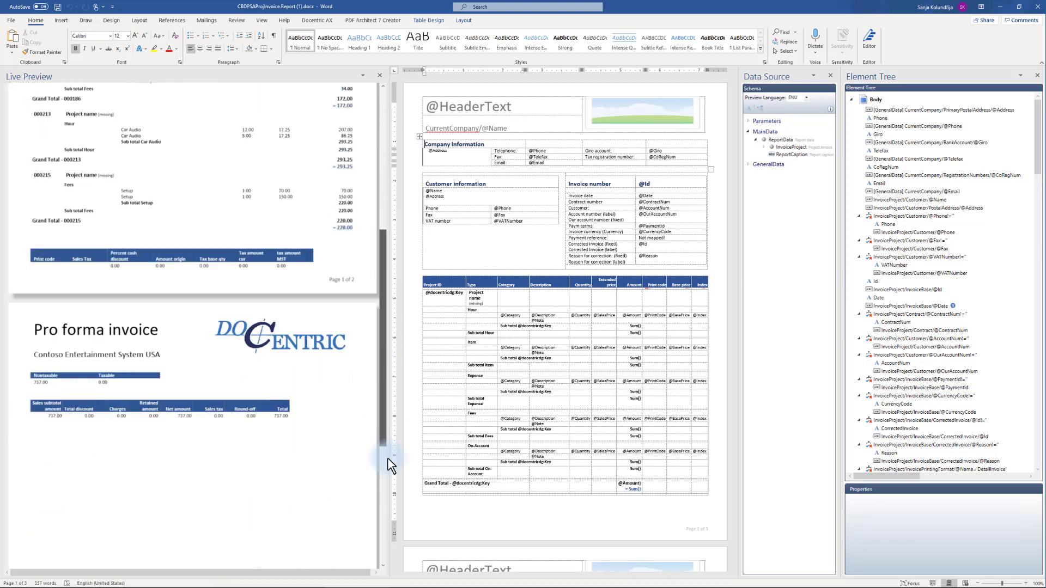
pyautogui.scroll(8, 380, 411)
pyautogui.scroll(3, 370, 273)
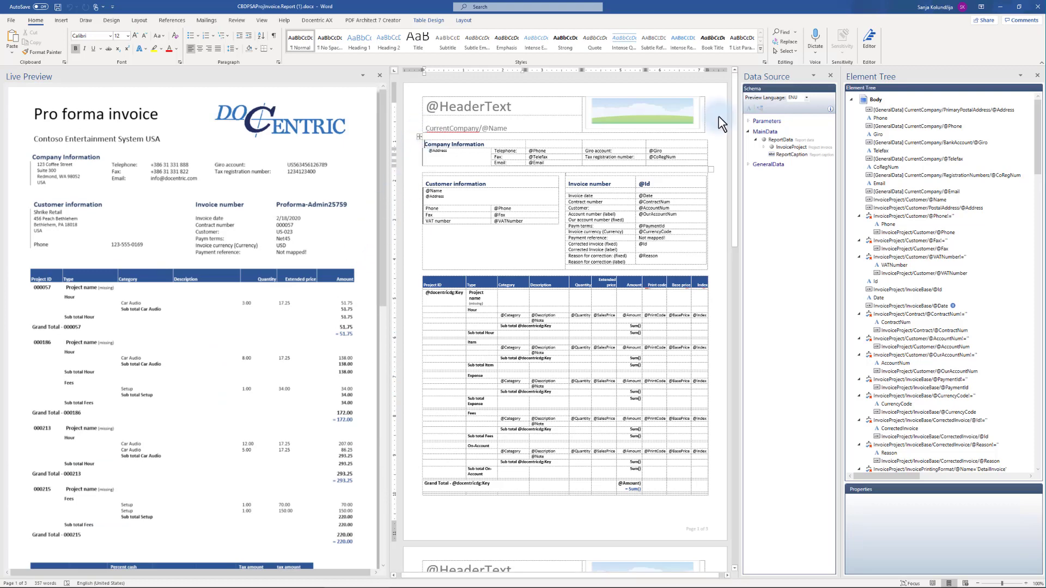
# Step: Back in Finance and Operations, review the stored electronic signature certificates list
pyautogui.hotkey('alt', 'Tab')
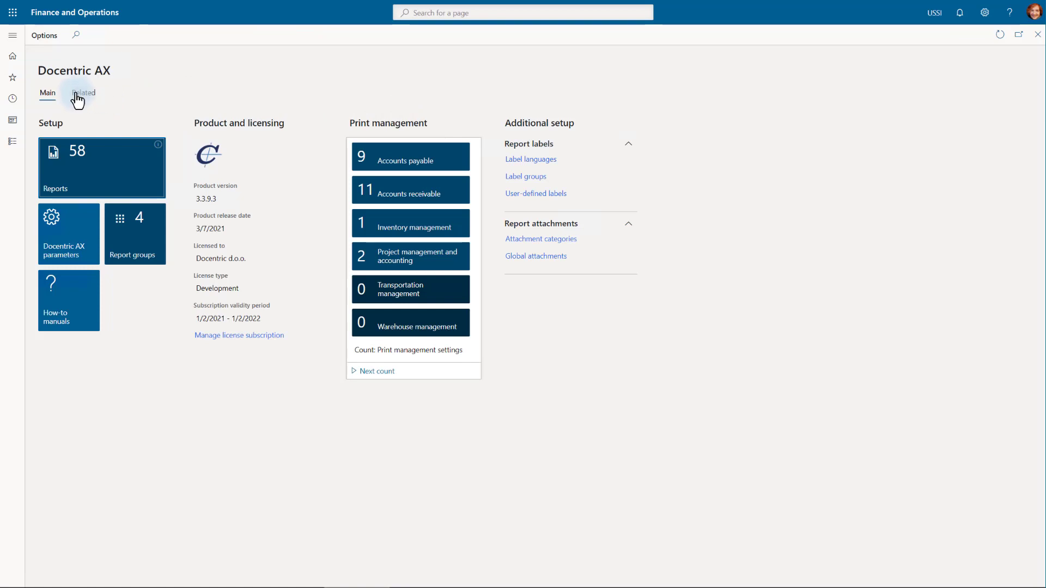
pyautogui.click(80, 94)
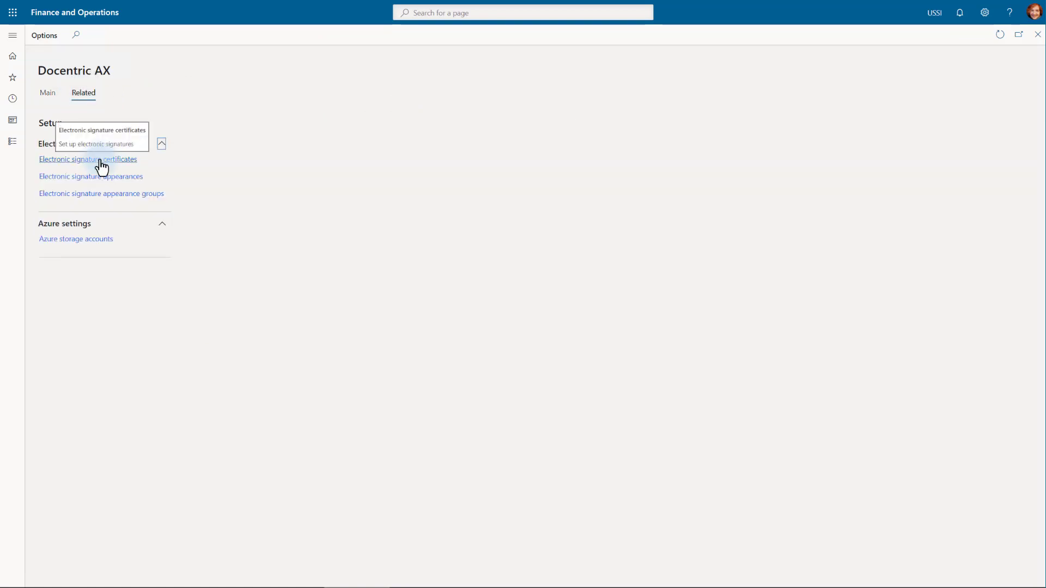
pyautogui.click(113, 160)
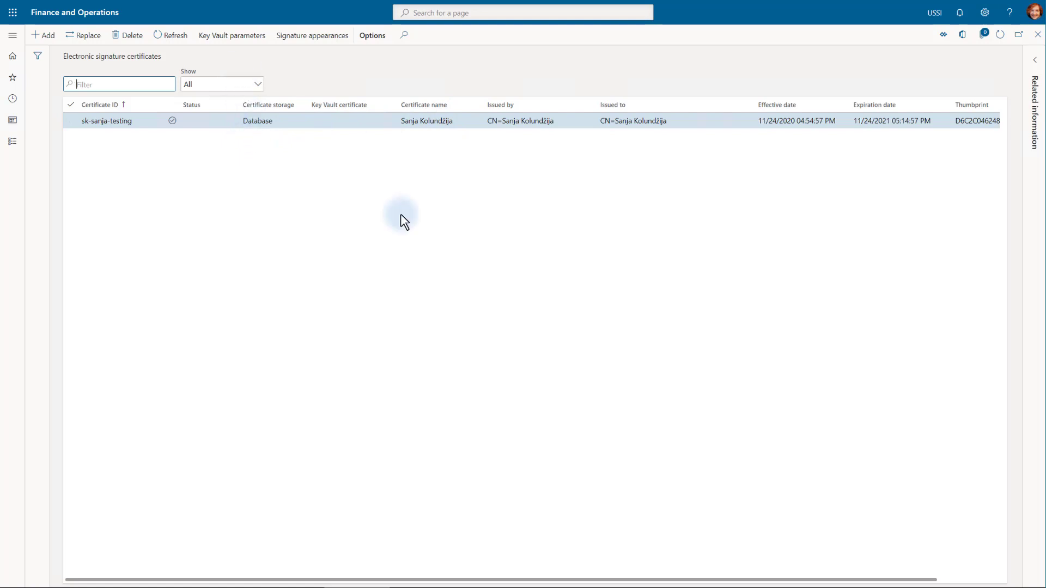
pyautogui.press('Escape')
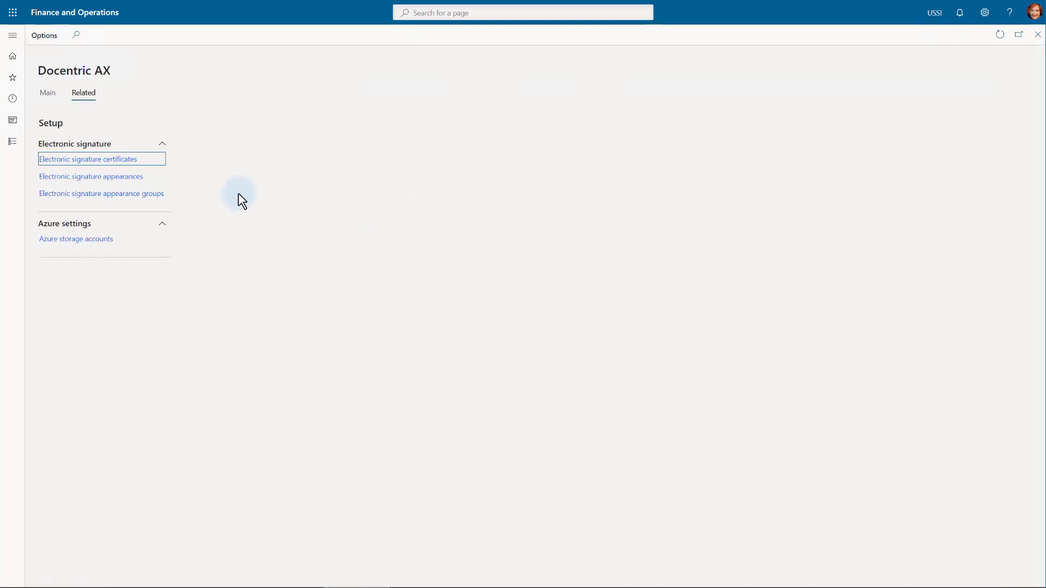
# Step: Open Electronic signature appearances (Demo-3.3.9-img), then return to the Word template
pyautogui.click(113, 178)
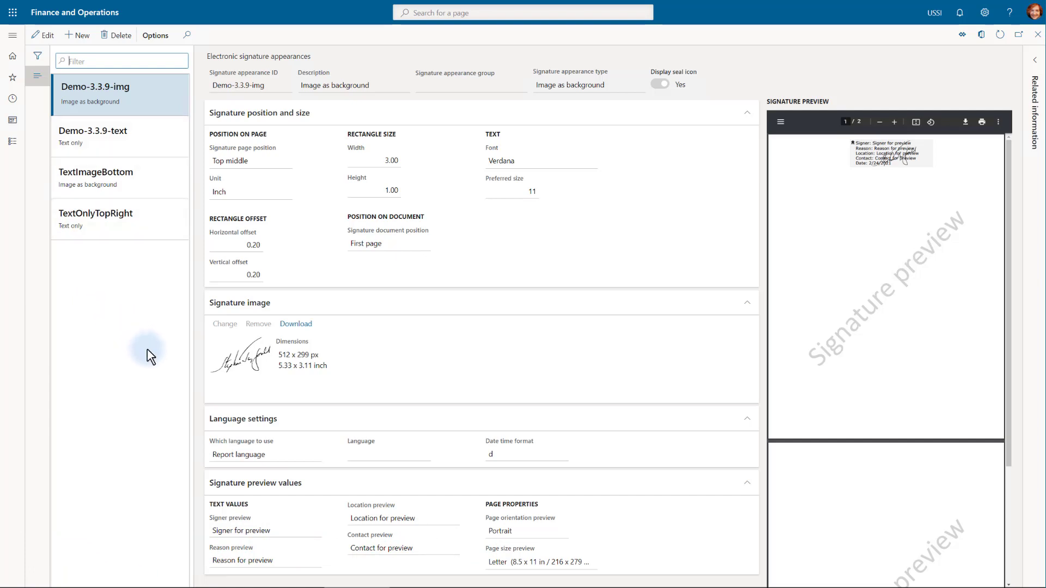
pyautogui.hotkey('alt', 'Tab')
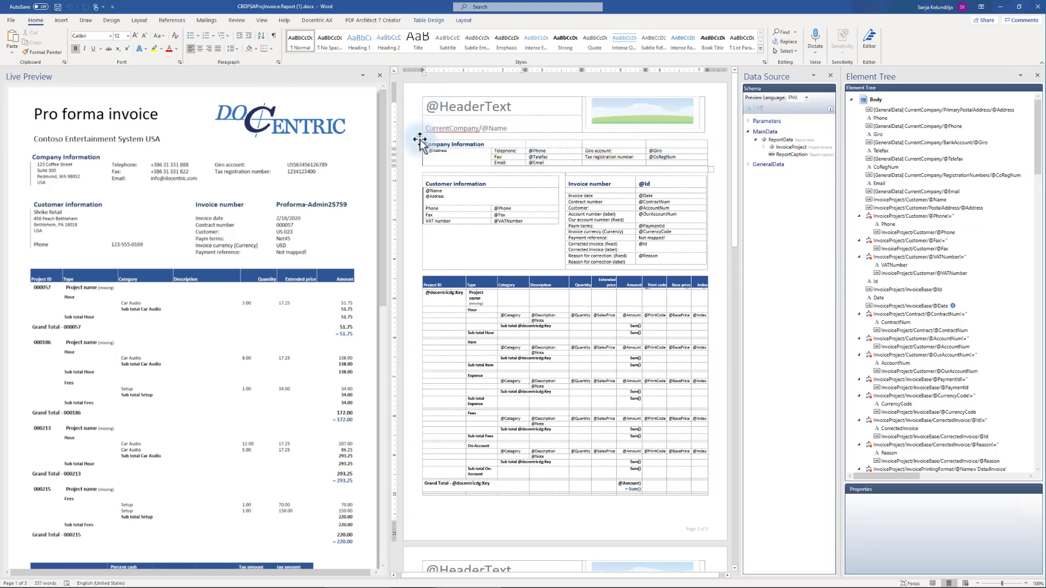
pyautogui.click(442, 139)
# Step: Create a new signature appearance ProjInvoiceER with a description and type Image only
pyautogui.hotkey('alt', 'Tab')
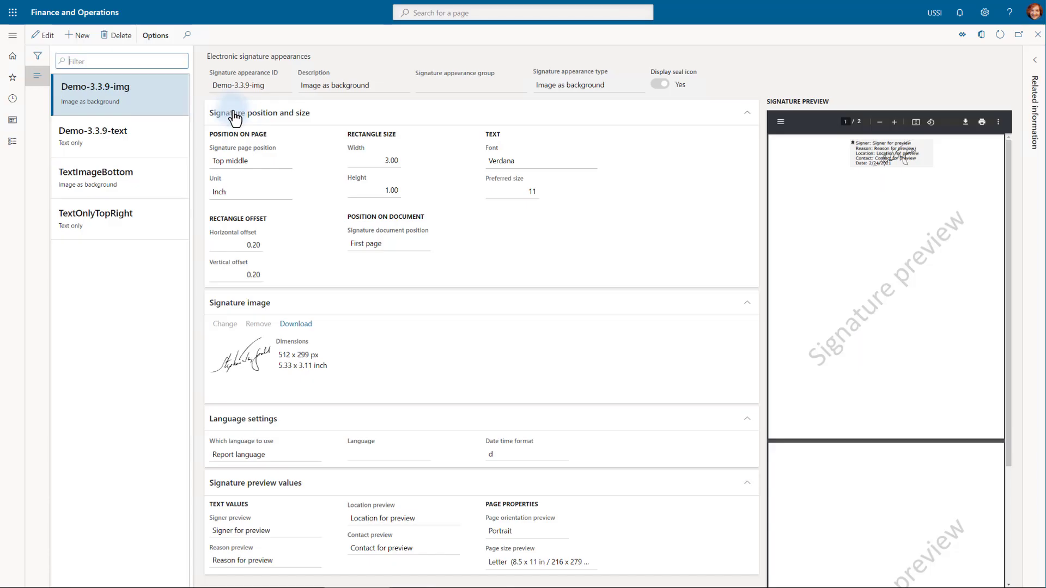
pyautogui.hotkey('alt', 'n')
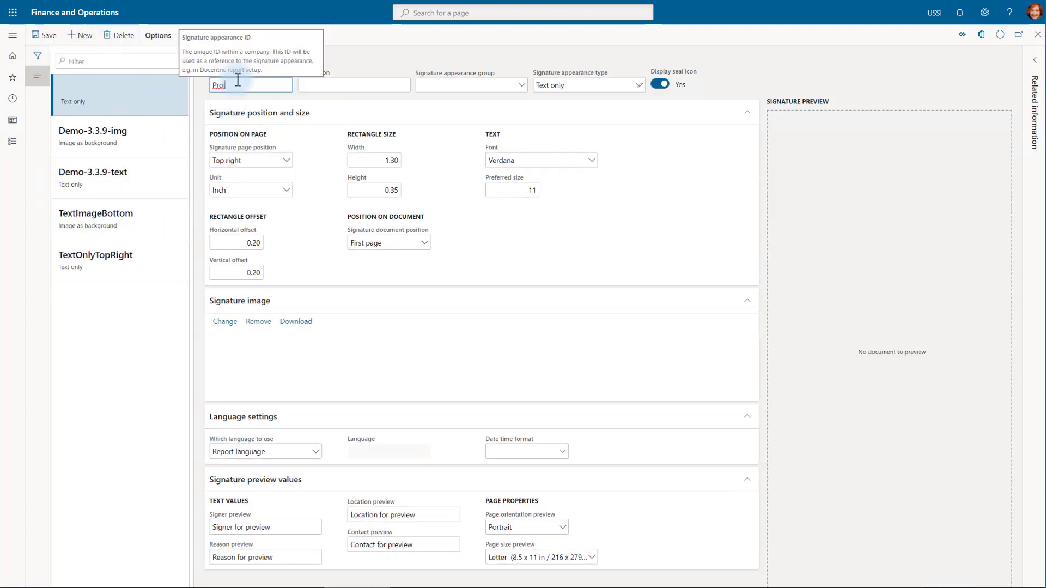
pyautogui.write('ProjInvoiceER')
pyautogui.click(358, 84)
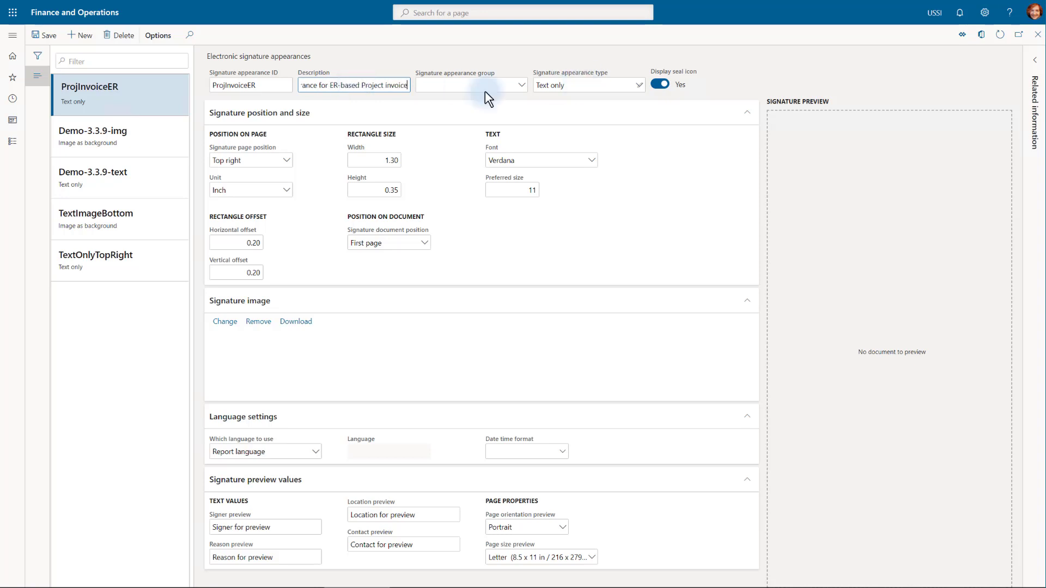
pyautogui.click(639, 85)
pyautogui.click(640, 85)
pyautogui.click(560, 138)
# Step: Upload Signature 3.png as the signature image and position it at top middle
pyautogui.click(225, 321)
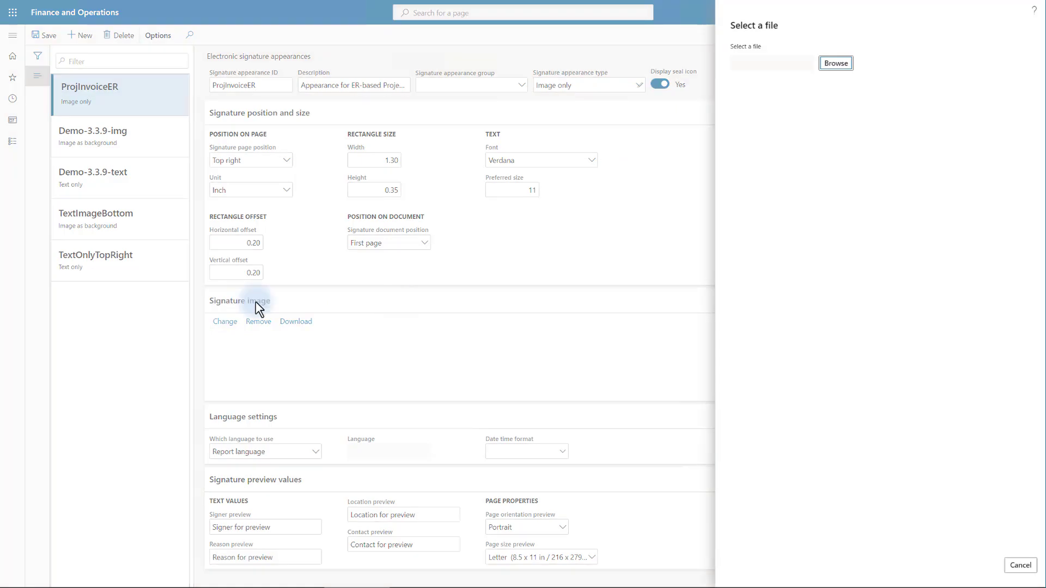
pyautogui.click(836, 63)
pyautogui.doubleClick(301, 88)
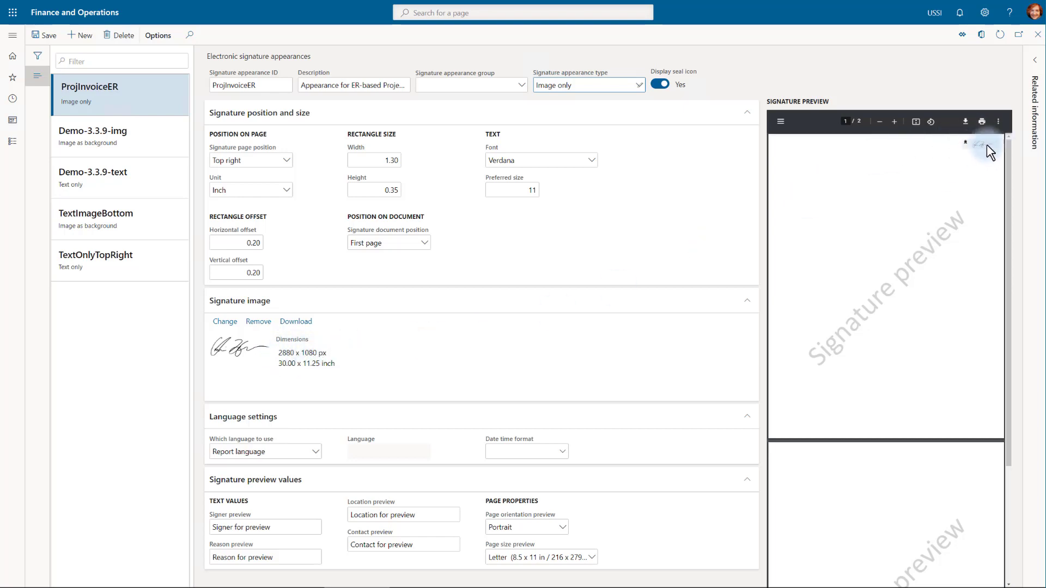
pyautogui.click(286, 160)
pyautogui.click(227, 190)
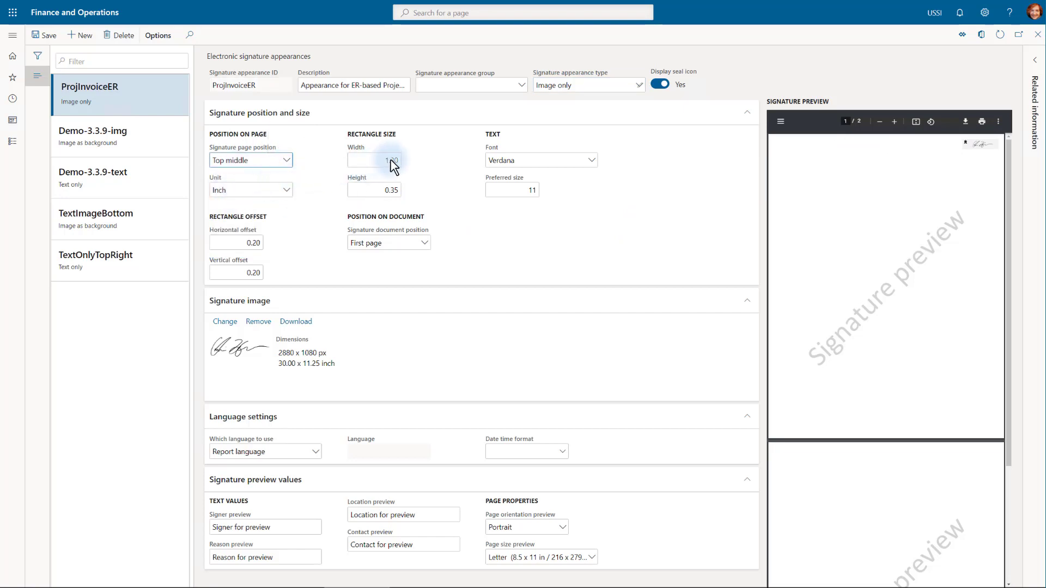
# Step: Keep width 1.00, set the offsets to 0, and apply the signature to all pages
pyautogui.moveTo(392, 160); pyautogui.dragTo(403, 159)
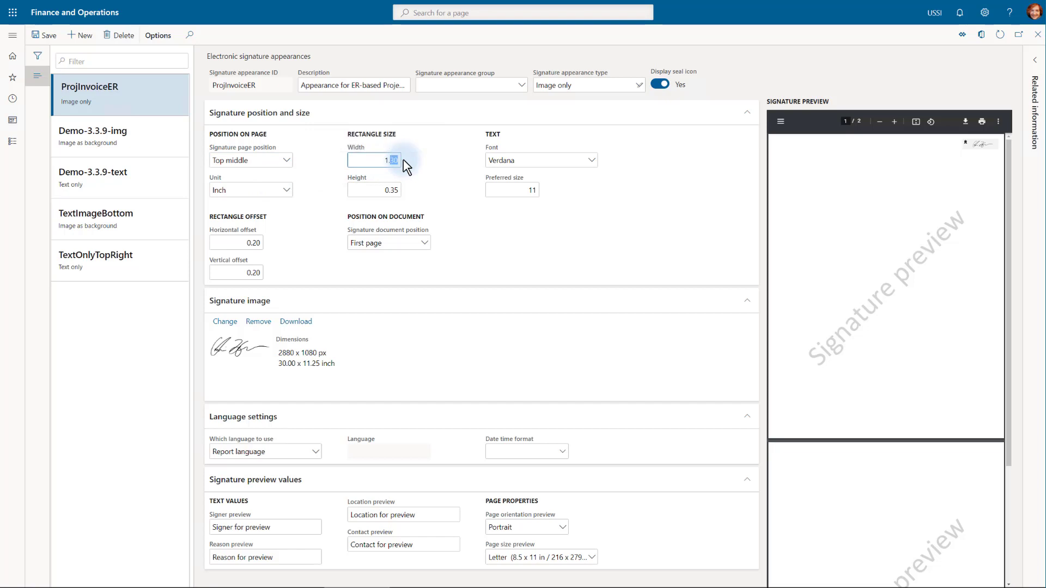
pyautogui.click(252, 273)
pyautogui.write('0')
pyautogui.click(424, 243)
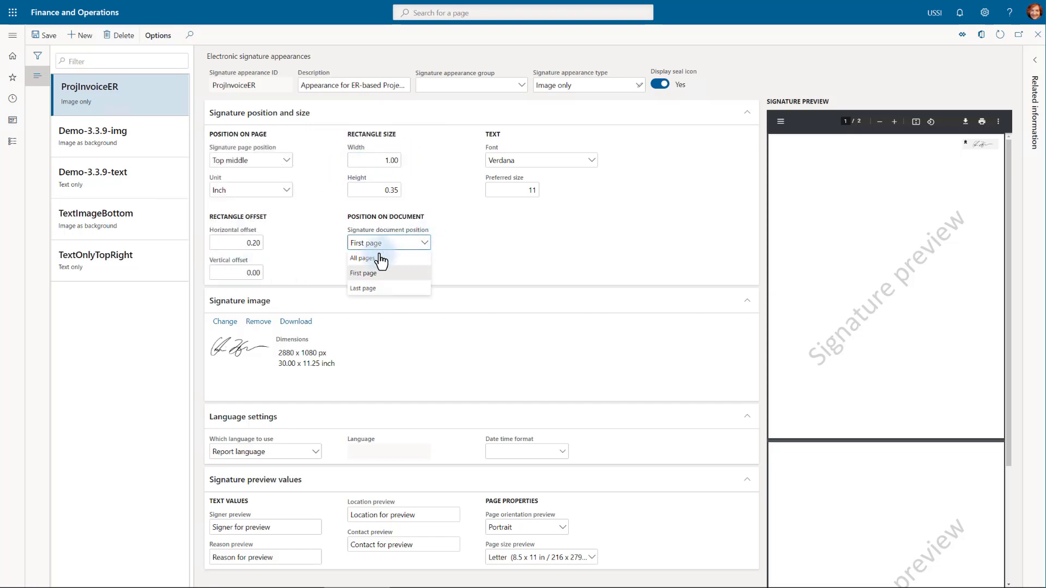
pyautogui.click(363, 258)
pyautogui.click(251, 242)
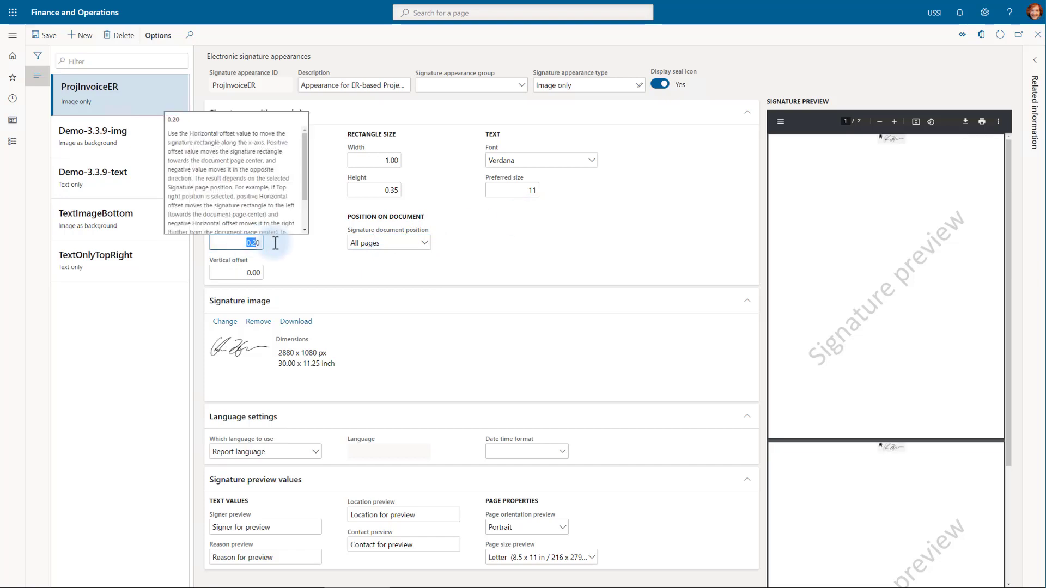
pyautogui.write('0')
pyautogui.click(250, 273)
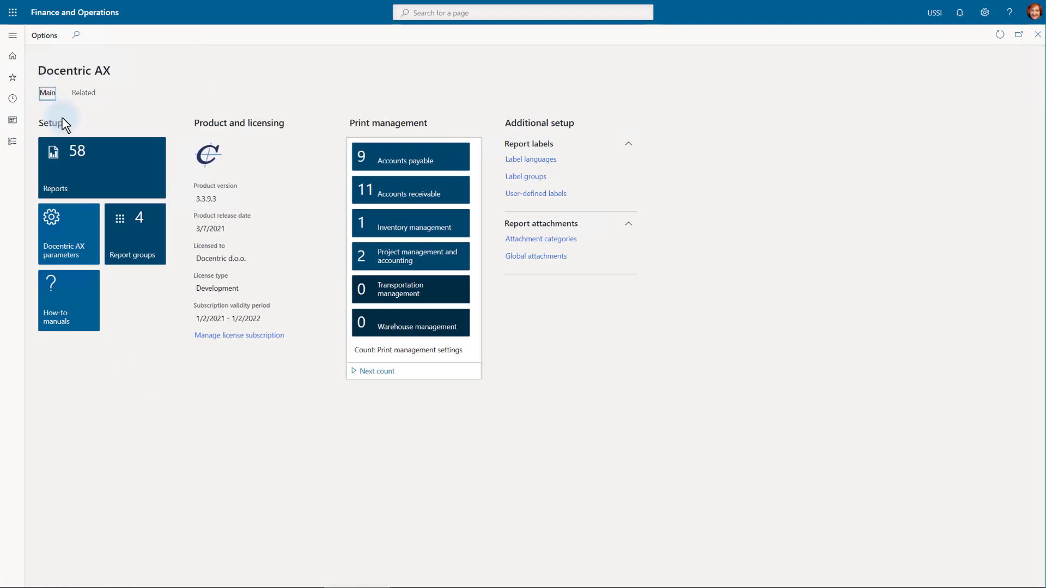
# Step: Open PDF security setup for PSAProjInvoice.Report in the Docentric reports list
pyautogui.click(93, 171)
pyautogui.scroll(-10, 103, 333)
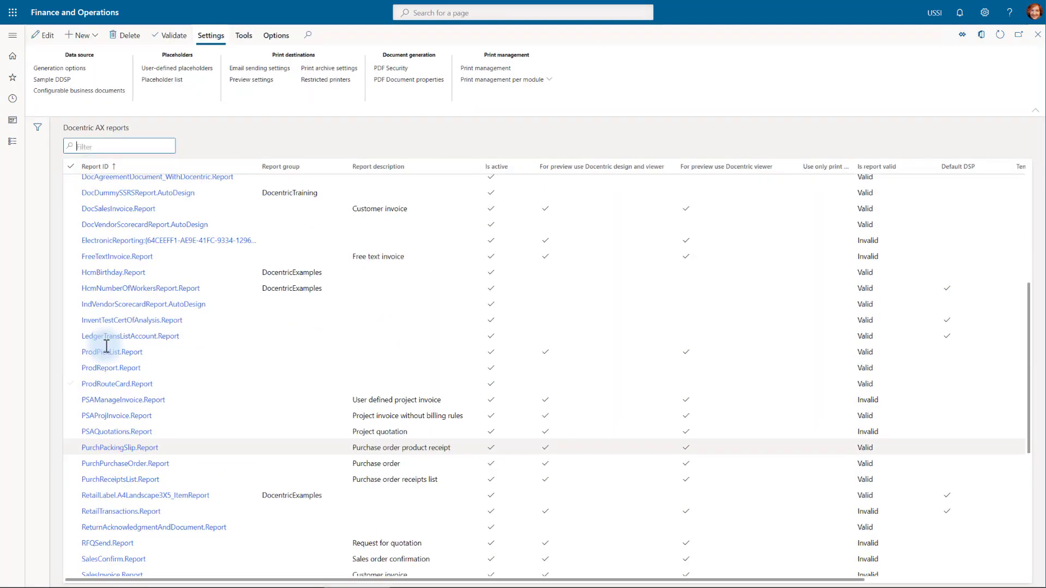
pyautogui.click(110, 417)
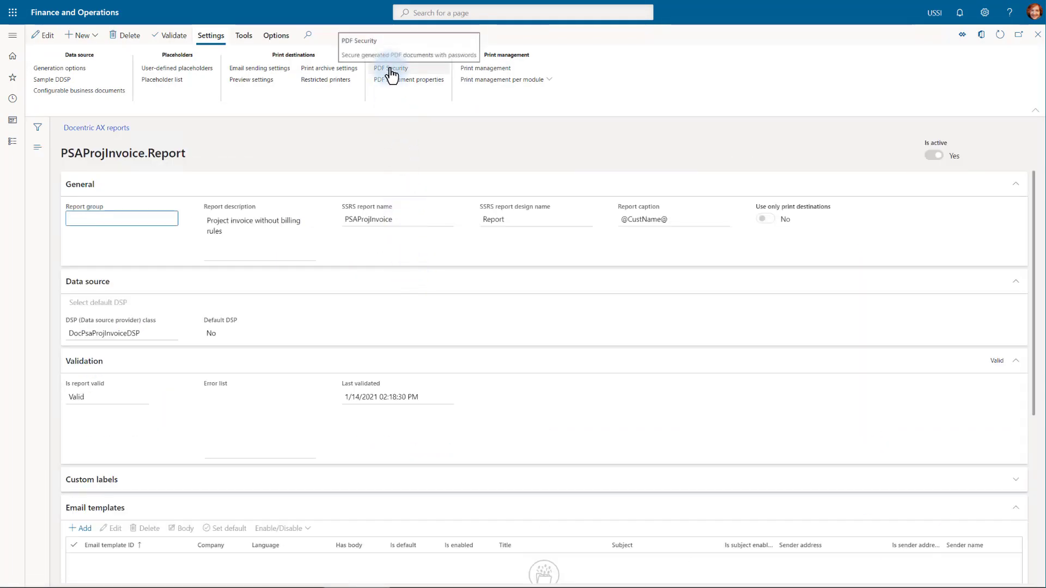
pyautogui.click(402, 71)
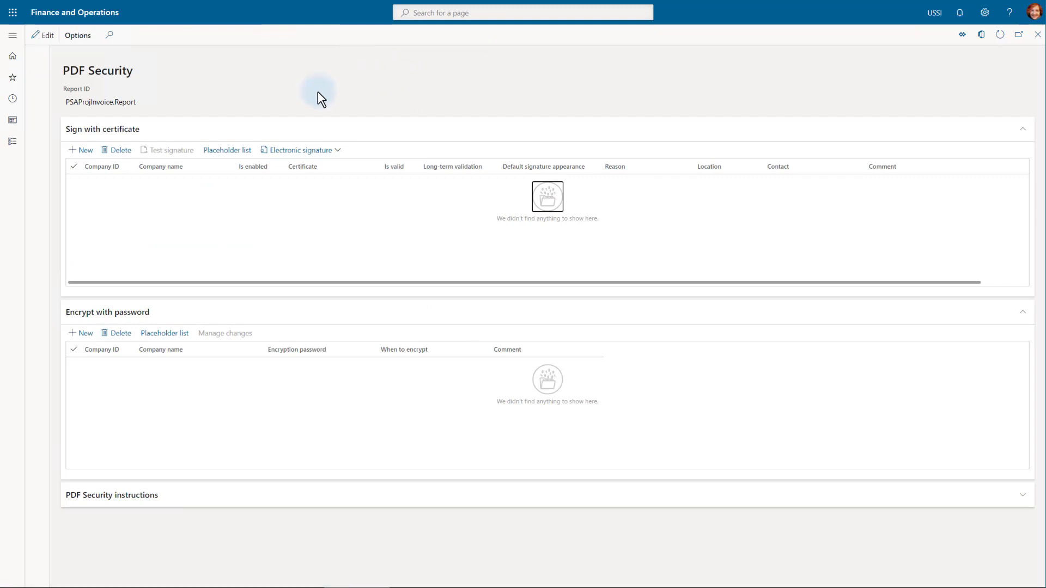
# Step: Add a certificate signing row for company USSI with the testing certificate and ProjInvoiceER appearance
pyautogui.click(87, 151)
pyautogui.write('ussi')
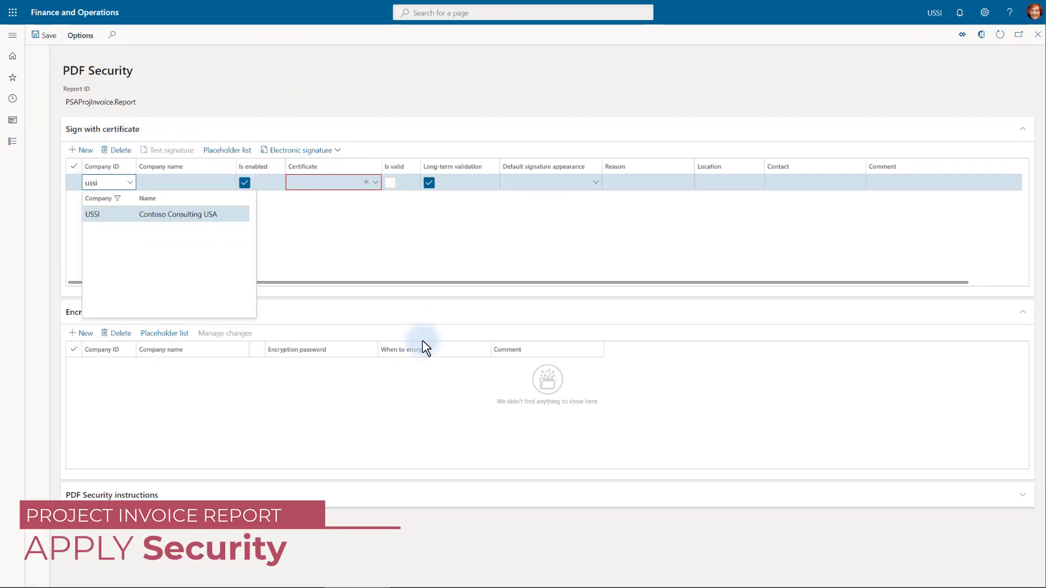
pyautogui.press('Tab')
pyautogui.click(375, 184)
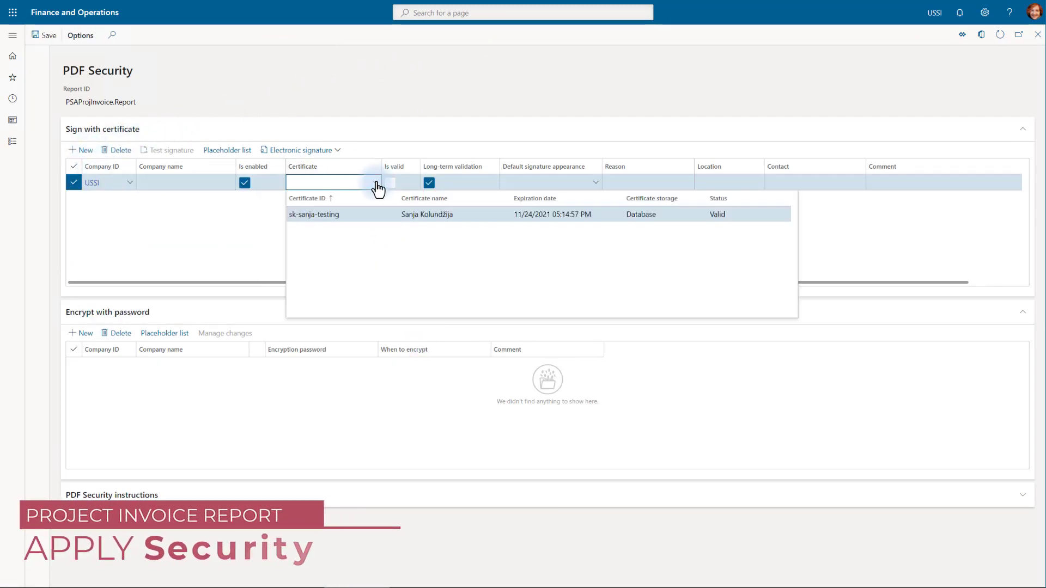
pyautogui.click(350, 214)
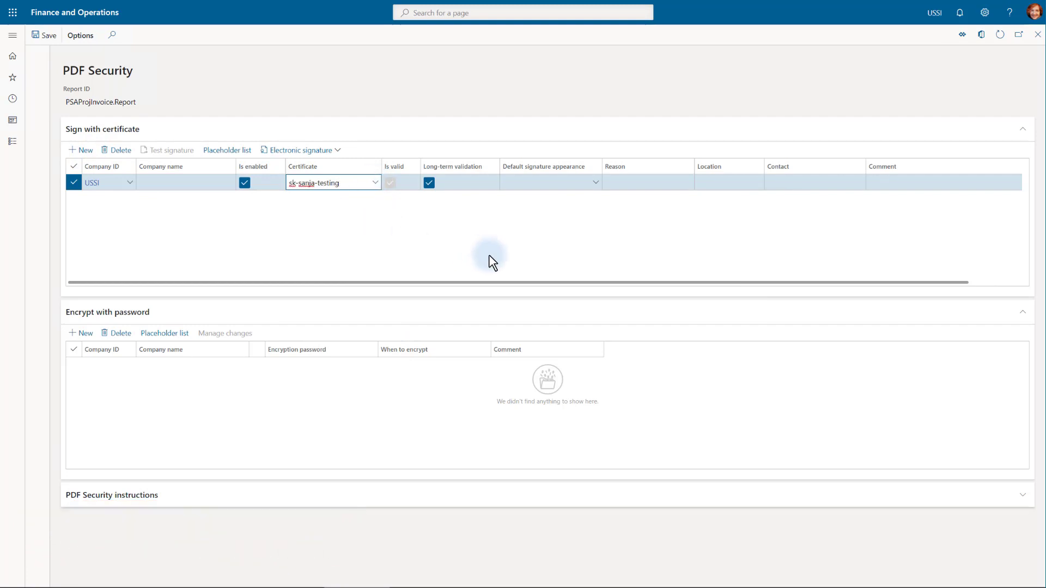
pyautogui.click(596, 184)
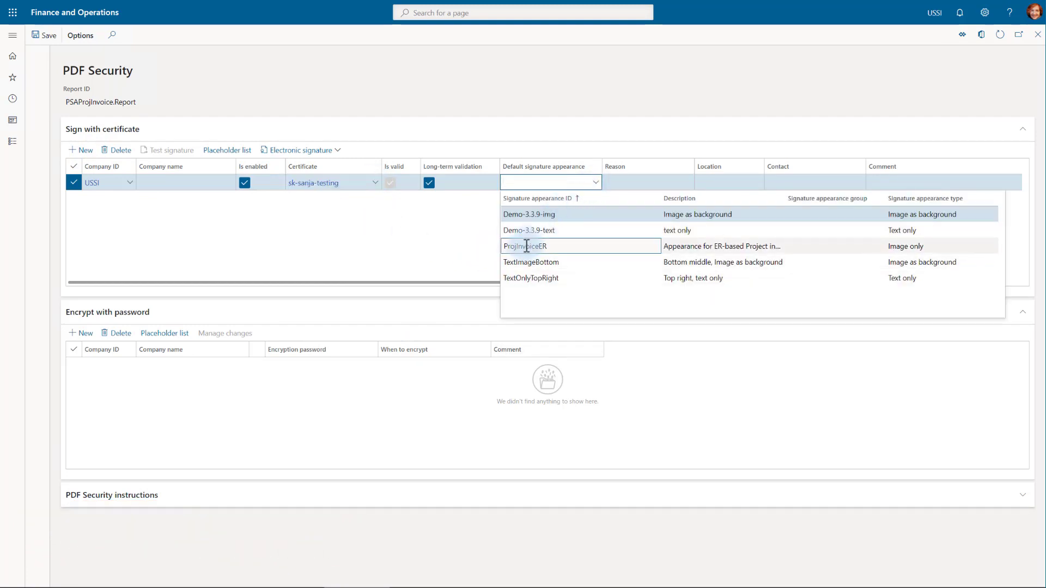
pyautogui.click(526, 247)
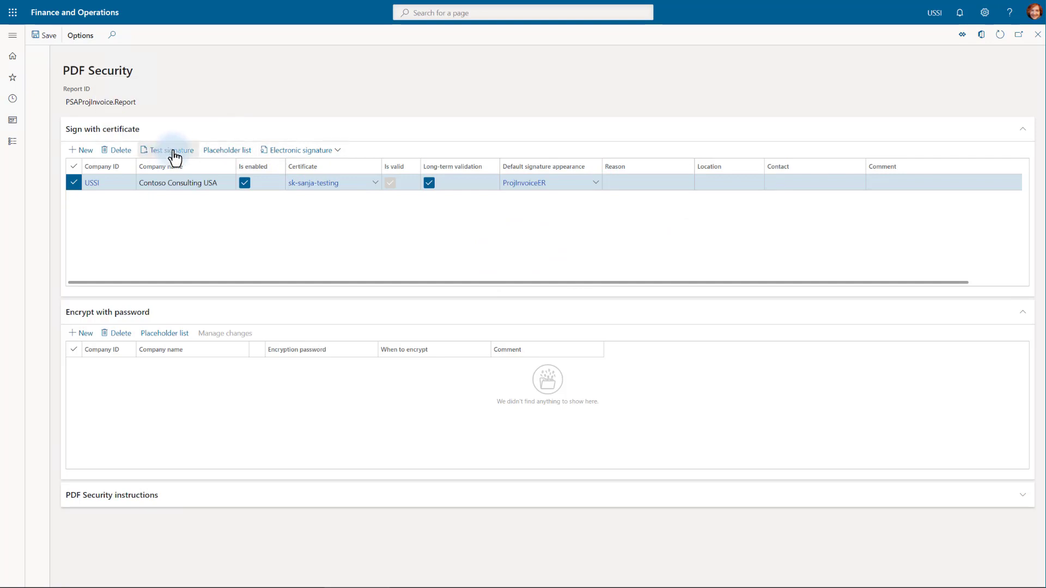
# Step: Run Test signature to preview the signed PDF, then close the preview
pyautogui.click(603, 146)
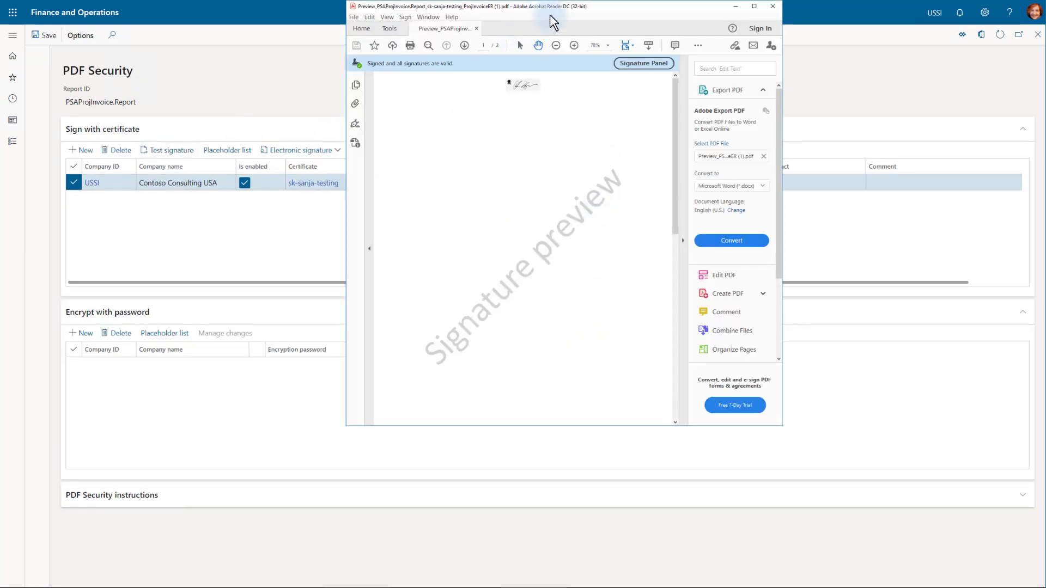
pyautogui.moveTo(553, 21); pyautogui.dragTo(582, 72)
pyautogui.click(798, 59)
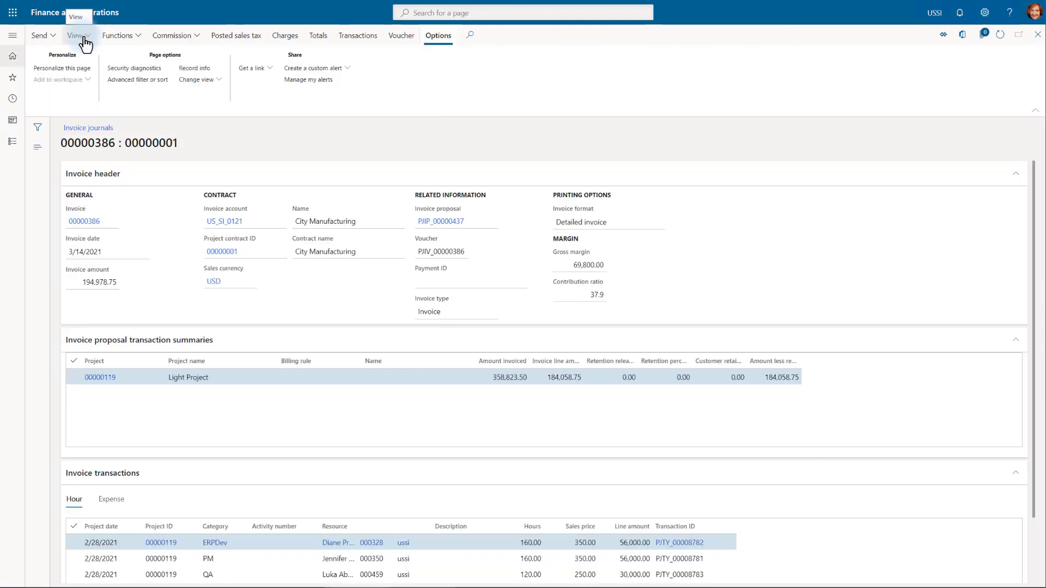
# Step: Print the original of invoice 00000386 to screen, check the signature, and close the viewer
pyautogui.click(84, 39)
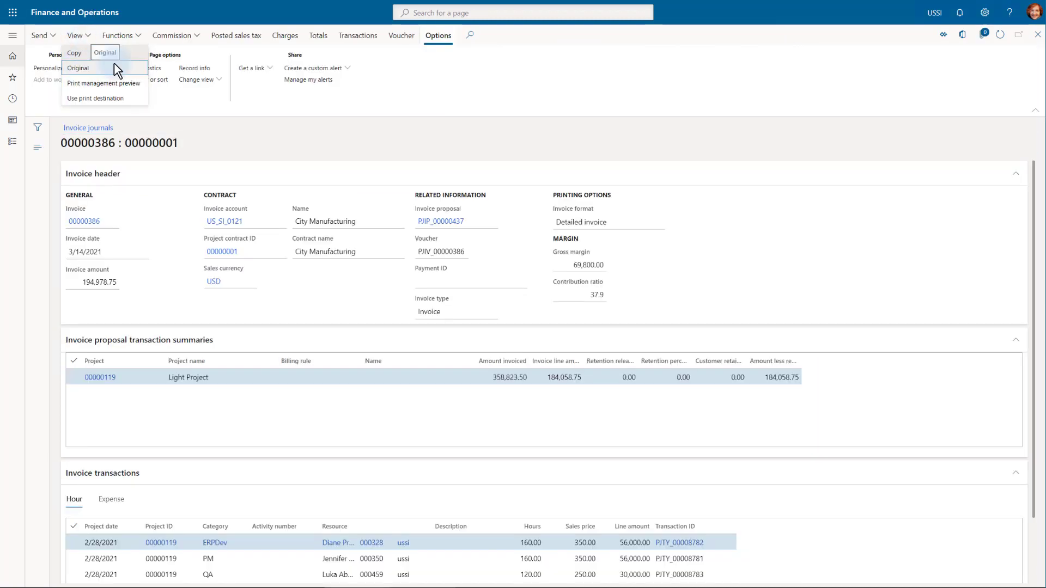
pyautogui.click(120, 68)
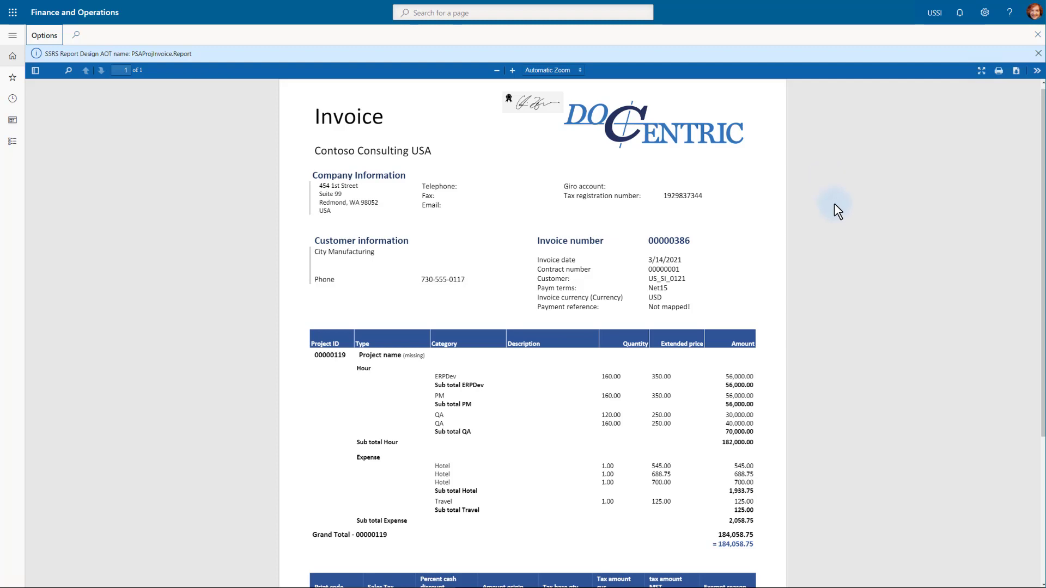
pyautogui.scroll(-4, 870, 328)
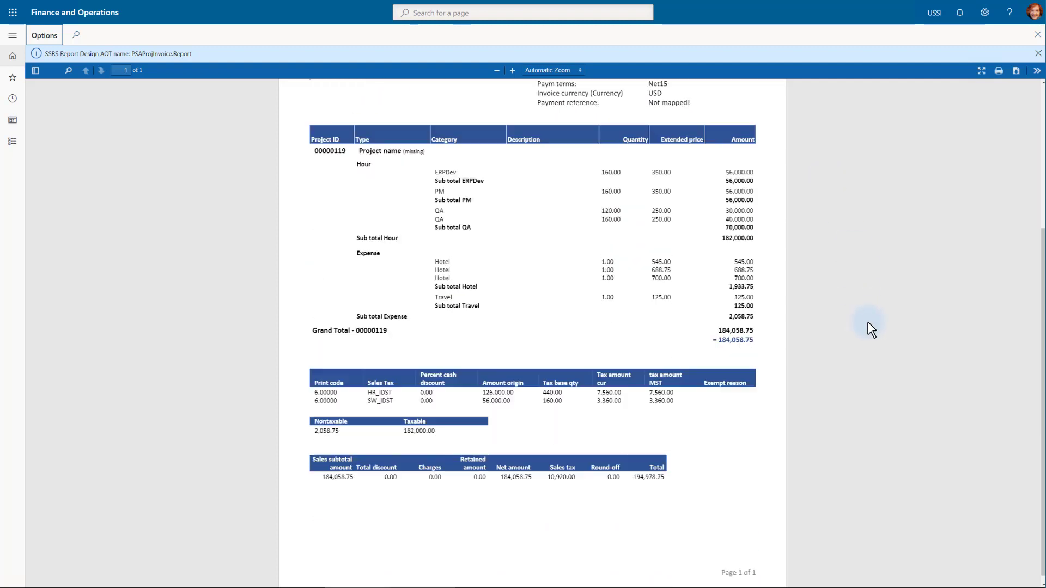
pyautogui.scroll(4, 867, 327)
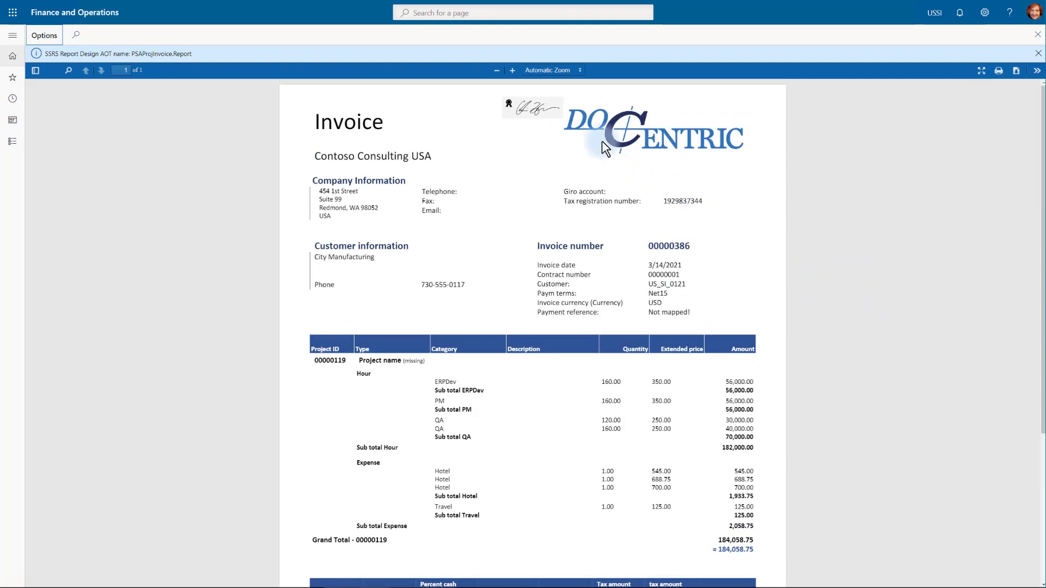
pyautogui.click(1037, 53)
pyautogui.click(1038, 37)
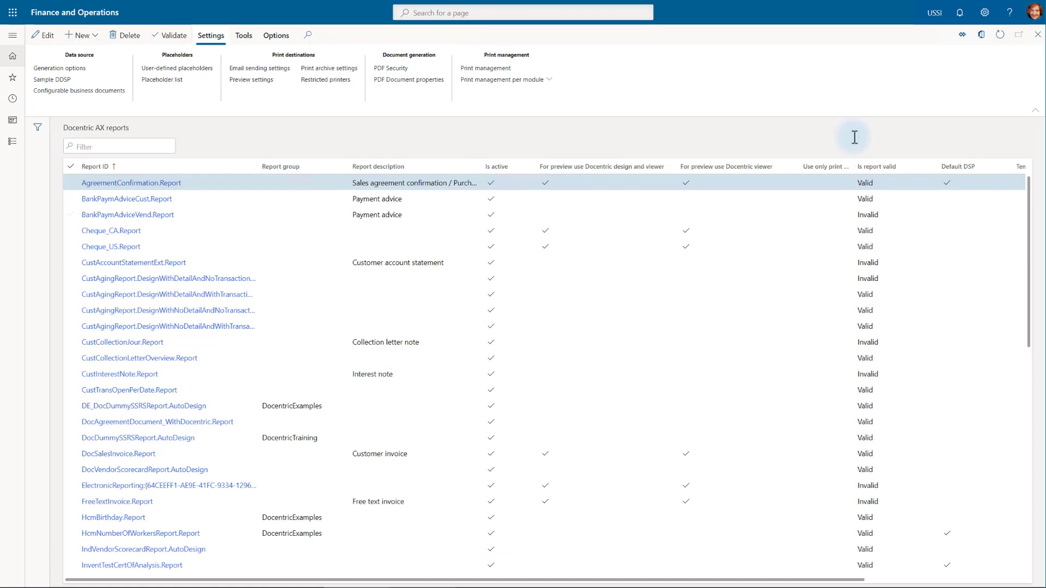
# Step: In PSAProjInvoice.Report print management, select Original <Default> under Project invoice without billing rules
pyautogui.scroll(-5, 852, 136)
pyautogui.click(133, 416)
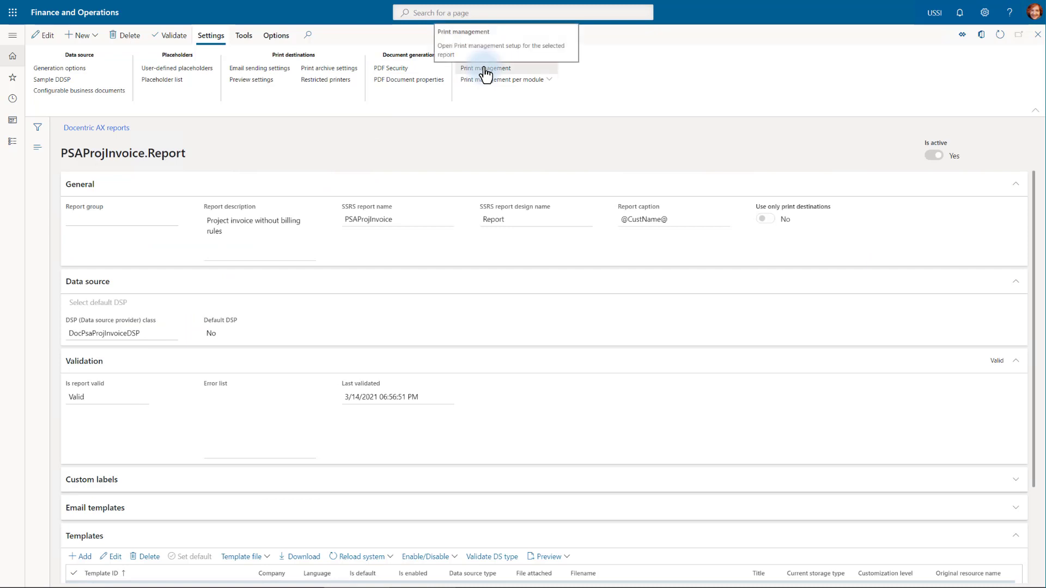
pyautogui.click(485, 68)
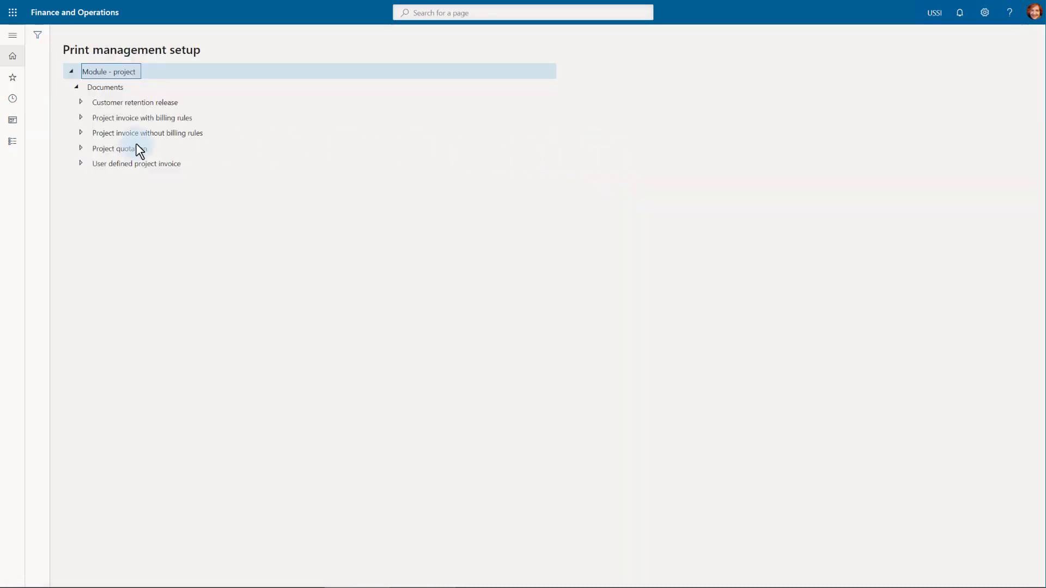
pyautogui.click(81, 133)
pyautogui.click(136, 148)
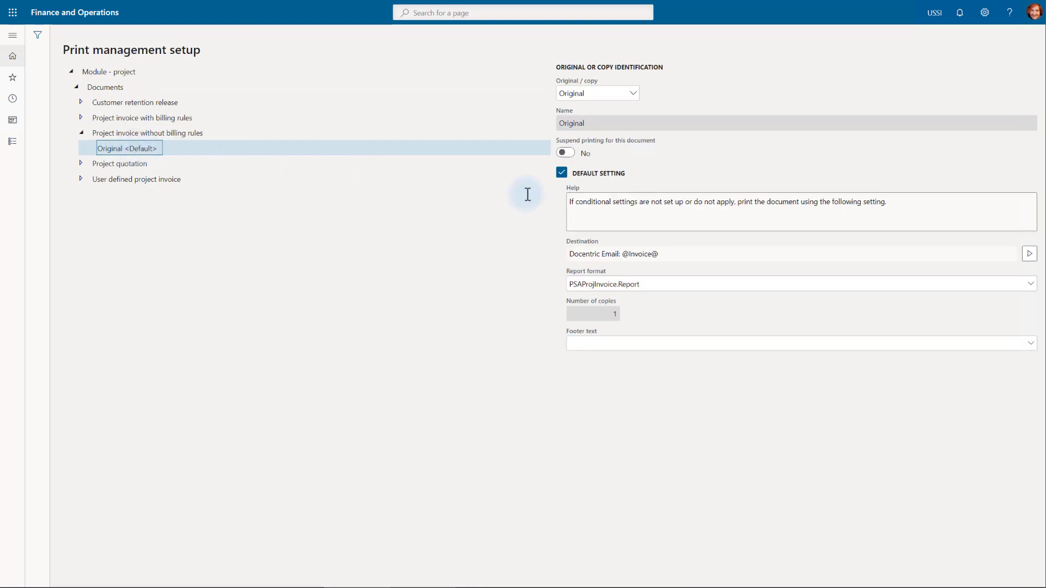
# Step: Open the Docentric print destination settings, compare the SSRS email fields, and switch back to Docentric
pyautogui.click(1033, 256)
pyautogui.click(1001, 290)
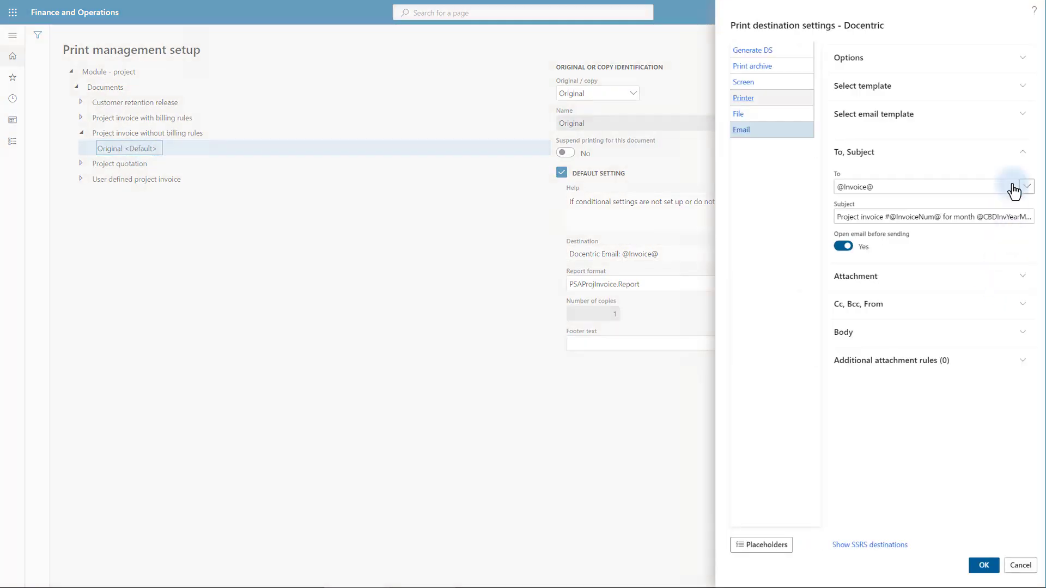
pyautogui.click(1021, 86)
pyautogui.click(872, 545)
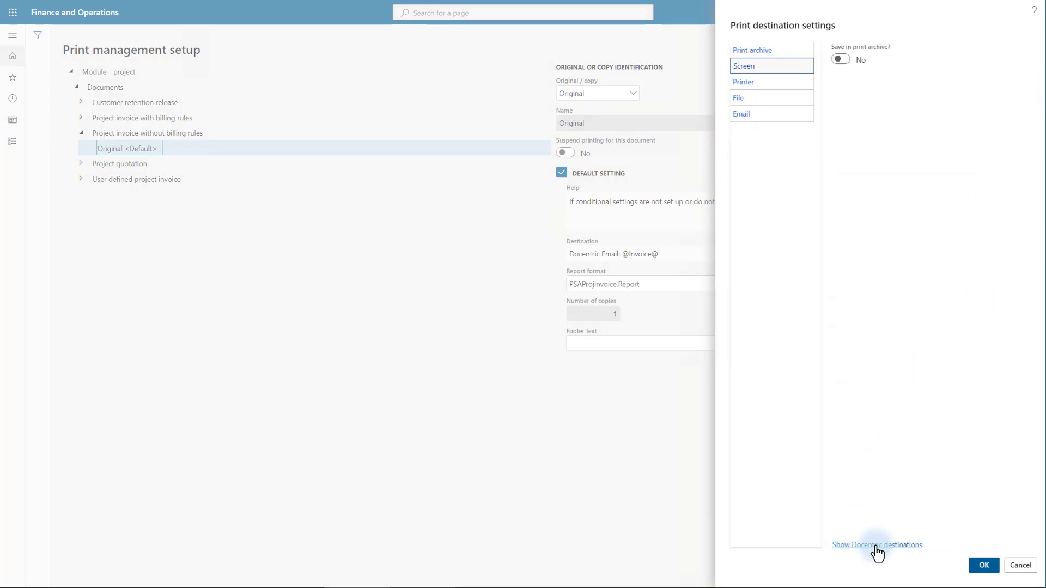
pyautogui.click(743, 115)
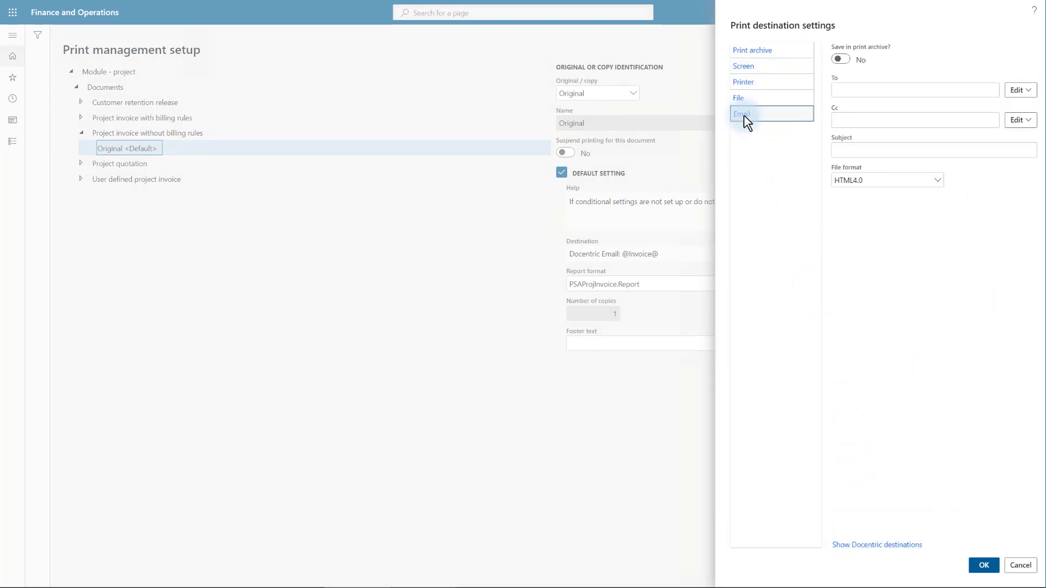
pyautogui.click(869, 546)
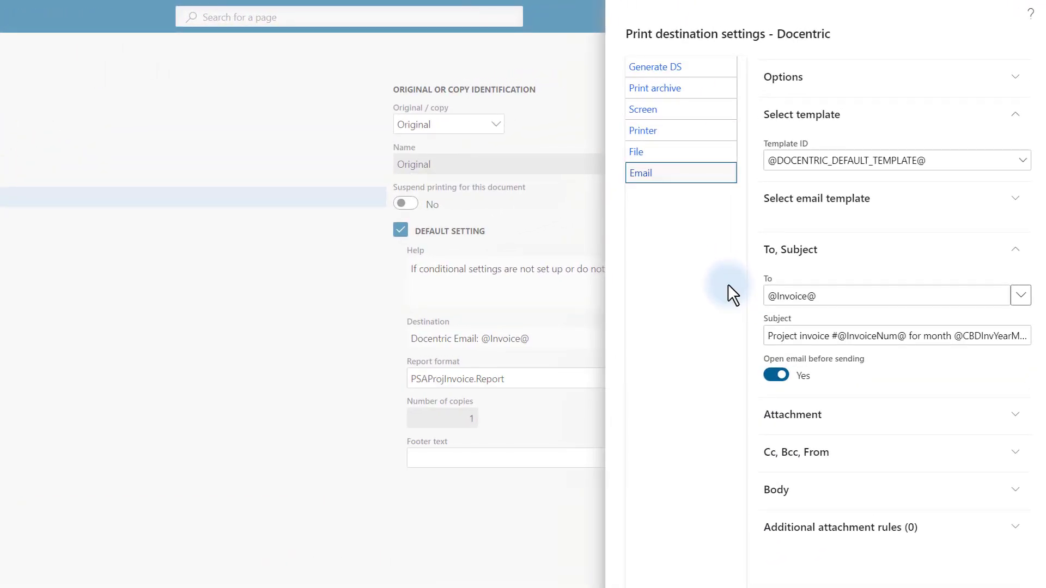
pyautogui.click(1022, 161)
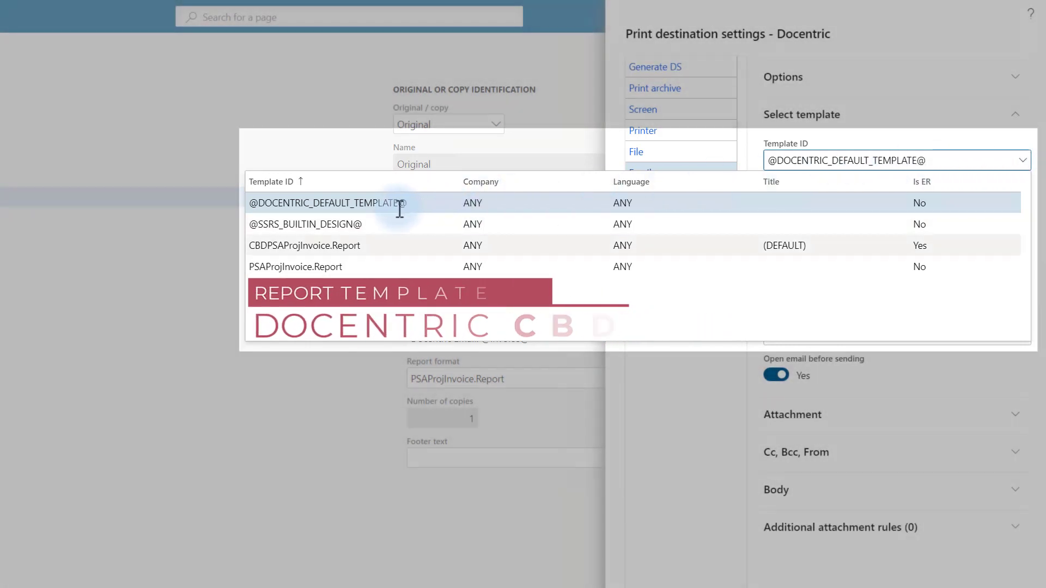
pyautogui.click(402, 205)
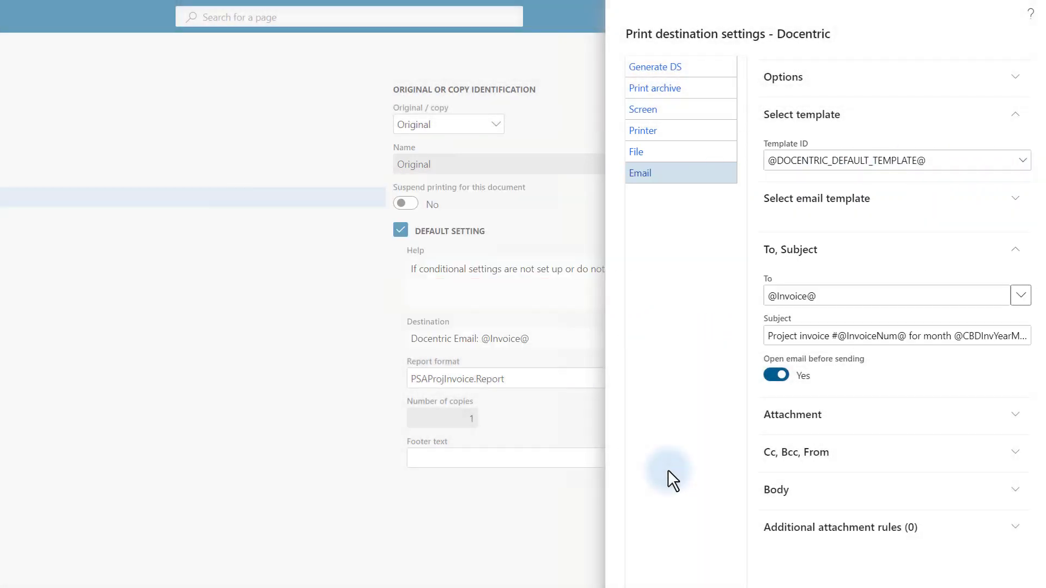
pyautogui.click(856, 121)
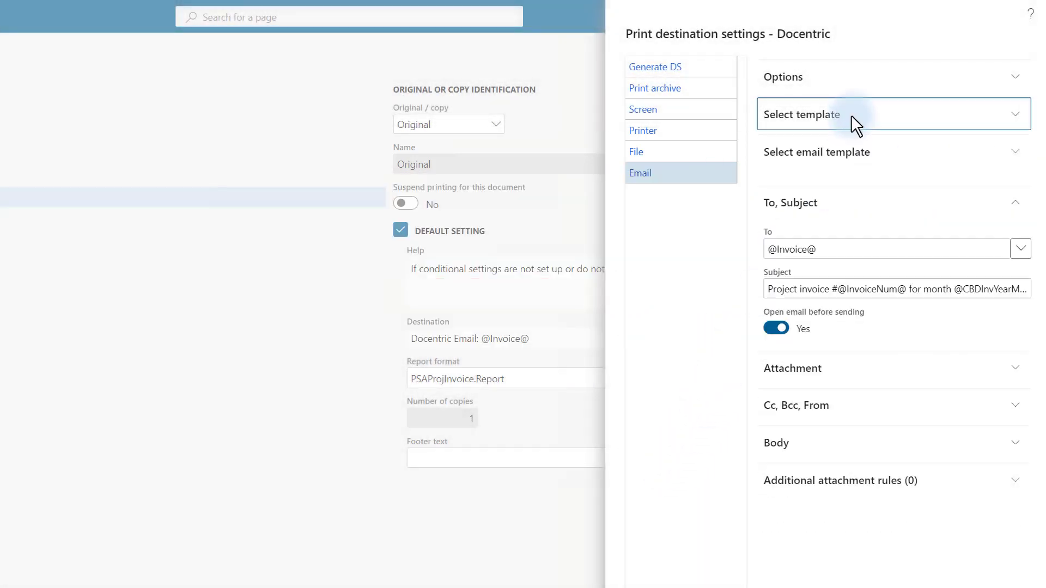
pyautogui.click(857, 158)
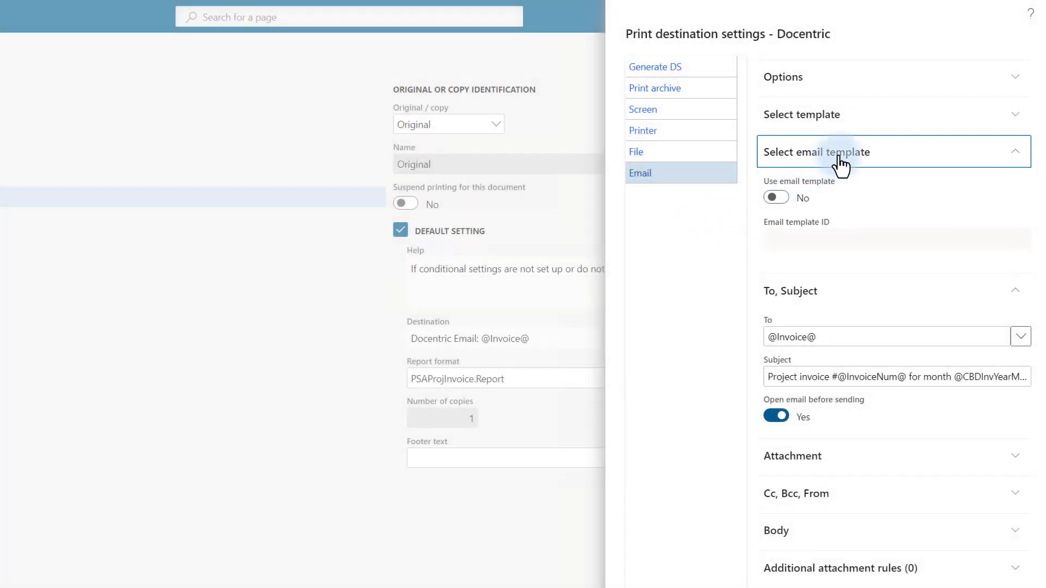
pyautogui.click(841, 158)
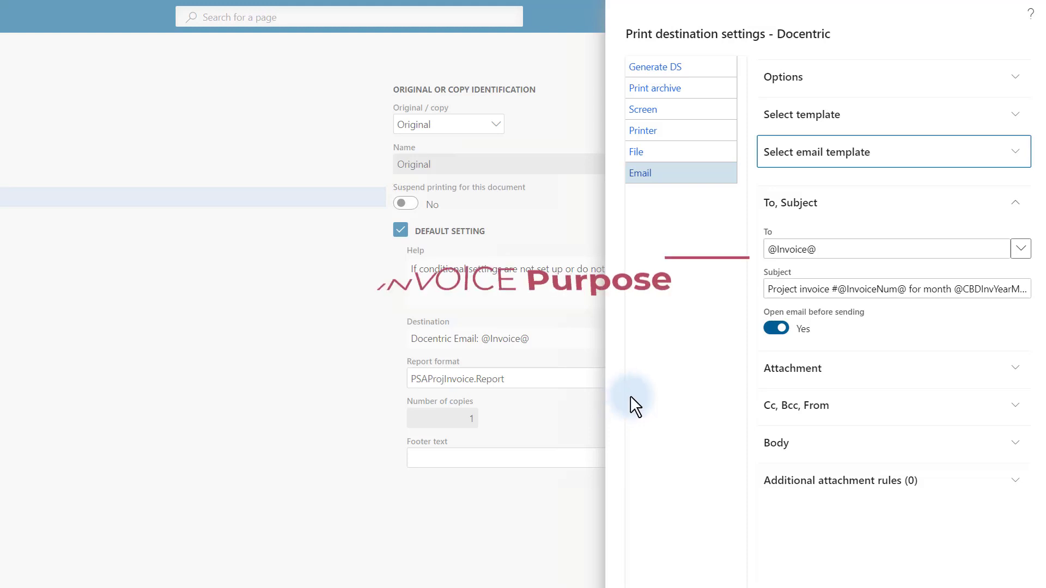
pyautogui.click(988, 252)
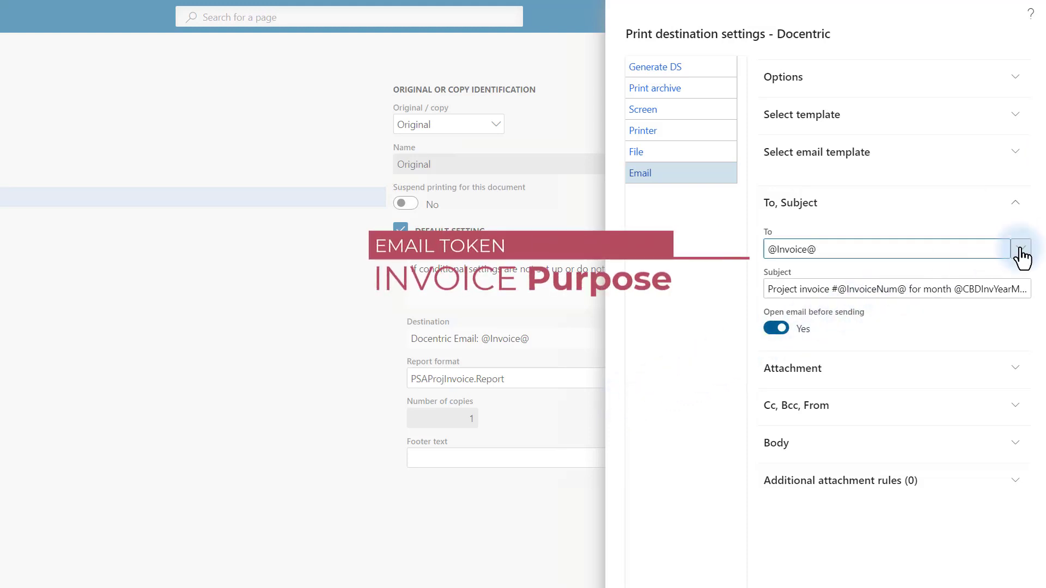
pyautogui.click(1021, 251)
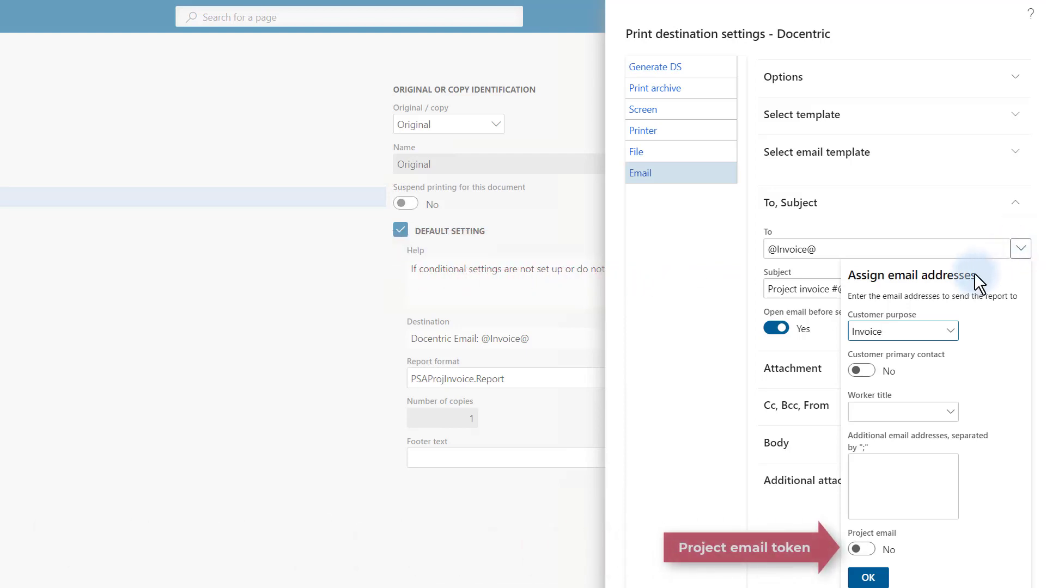
pyautogui.click(877, 433)
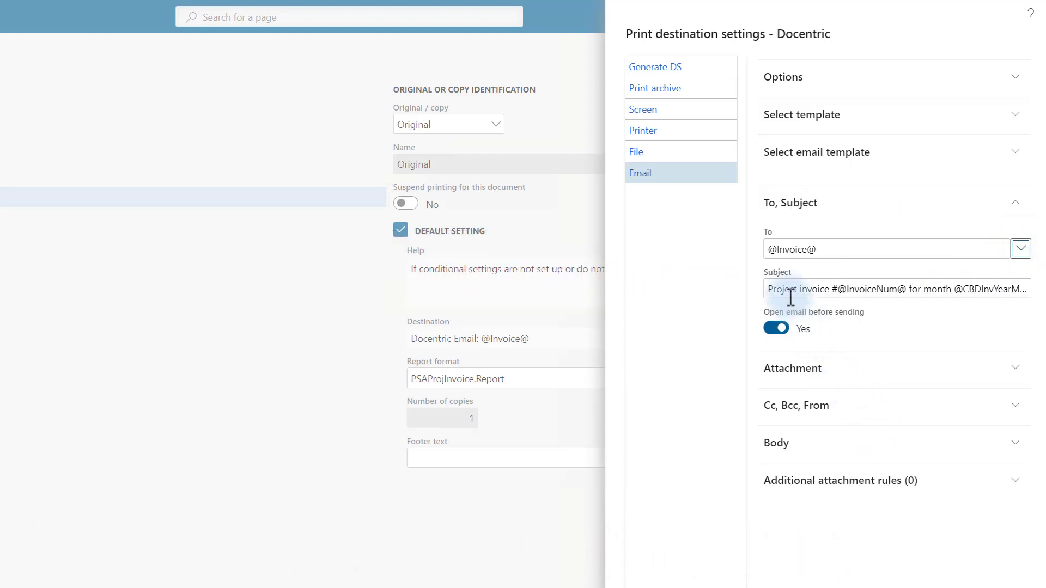
# Step: Read the full email subject, then expand the attachment section showing PDF output and file naming
pyautogui.moveTo(790, 297)
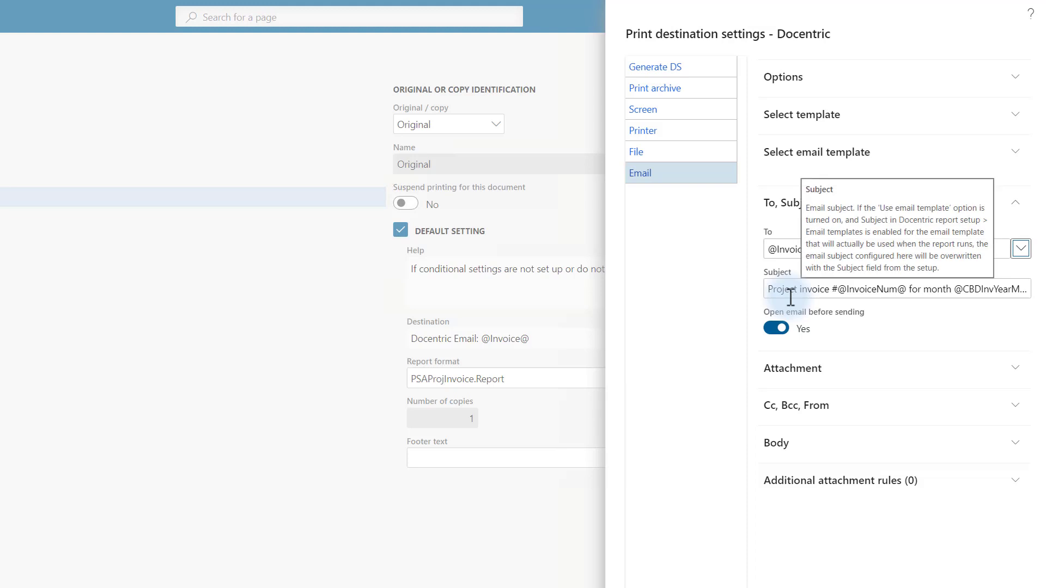
pyautogui.click(859, 285)
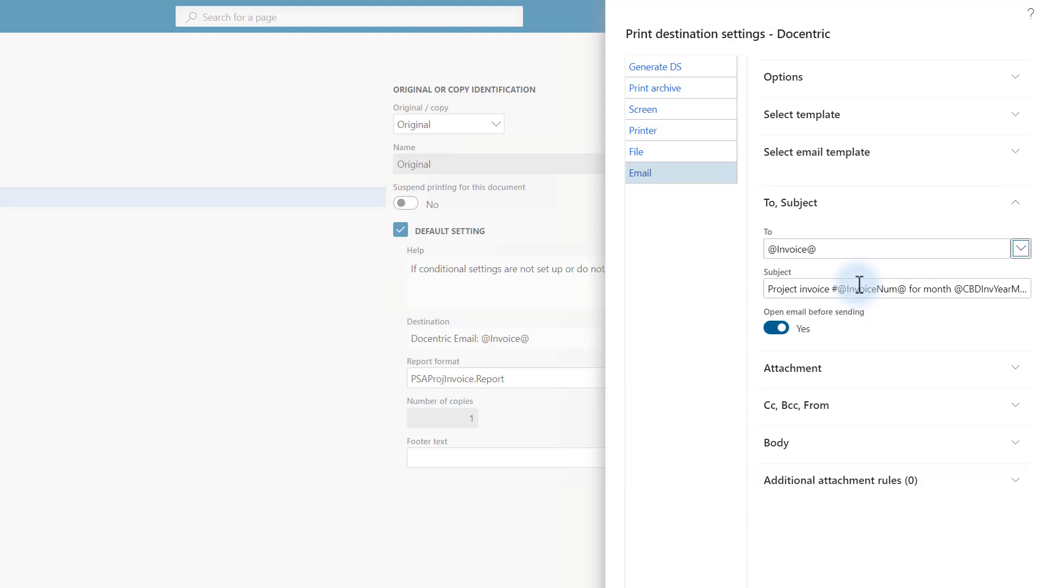
pyautogui.click(1003, 290)
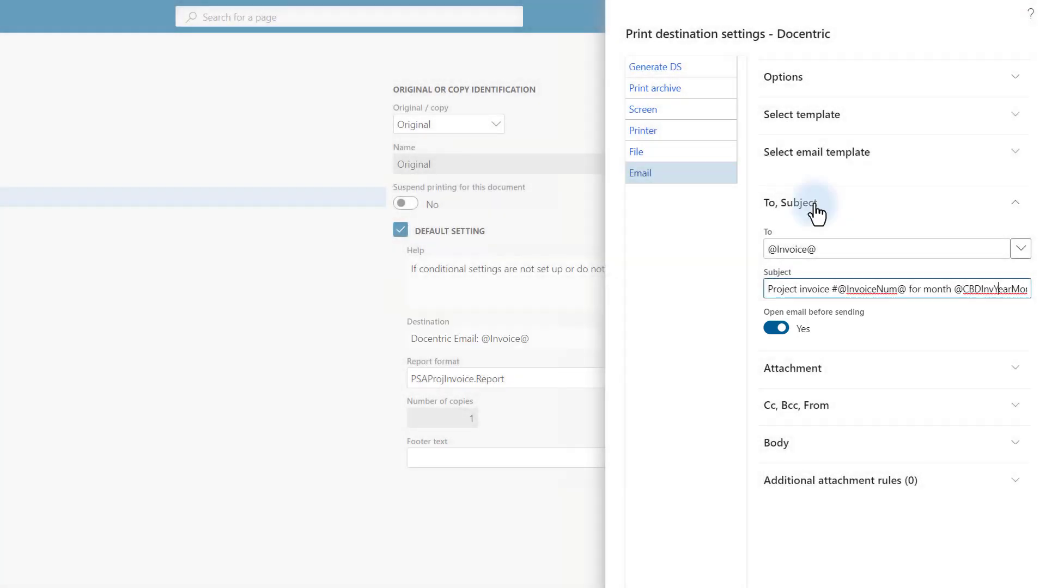
pyautogui.click(814, 217)
pyautogui.click(806, 246)
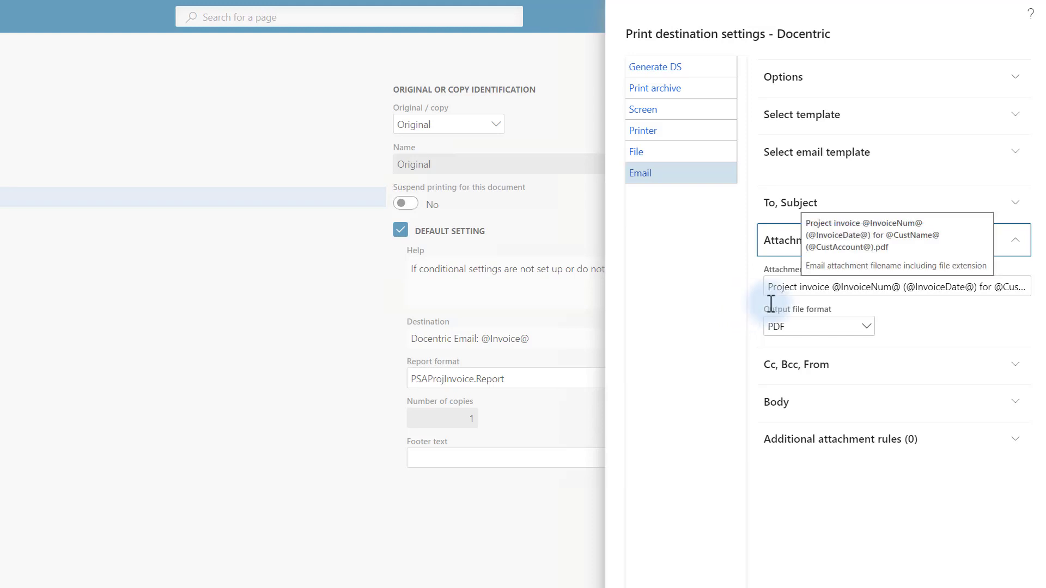
# Step: Review the Cc, Bcc and From settings of the email destination
pyautogui.click(820, 251)
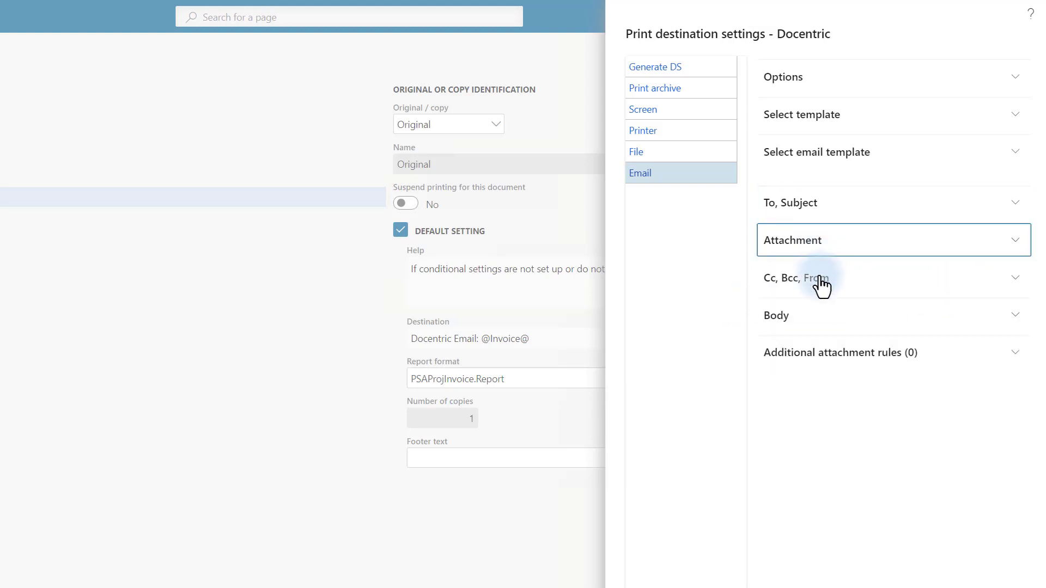
pyautogui.click(819, 279)
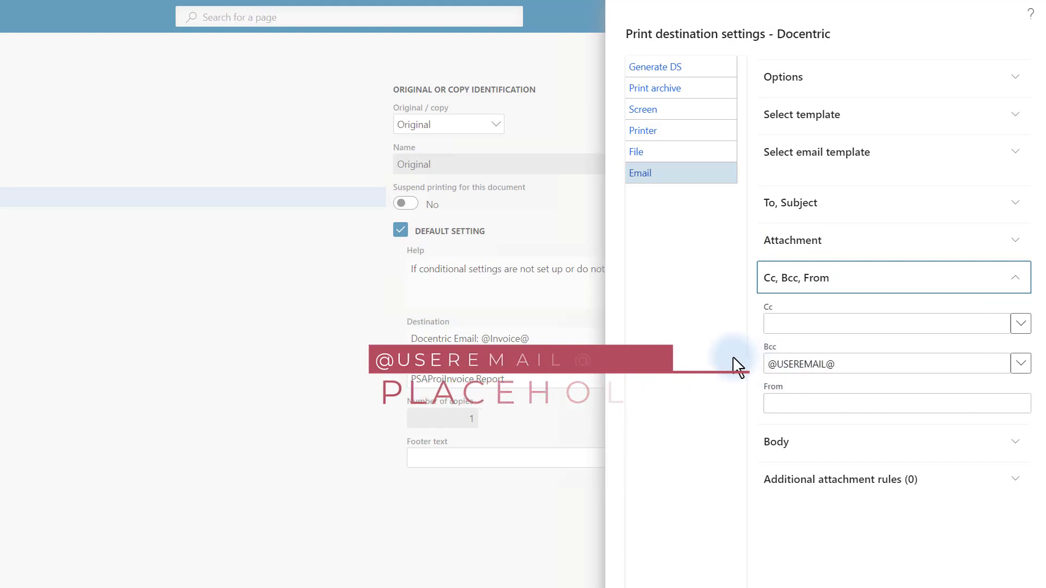
pyautogui.click(800, 284)
# Step: Review the email body template full size, then show the additional attachment rules
pyautogui.click(793, 323)
pyautogui.click(779, 348)
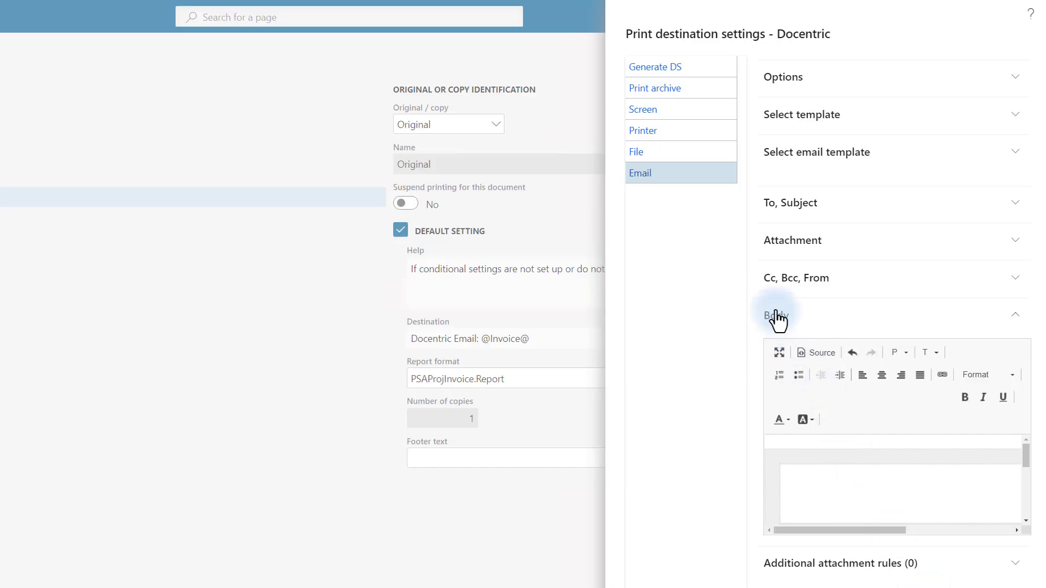
pyautogui.click(779, 319)
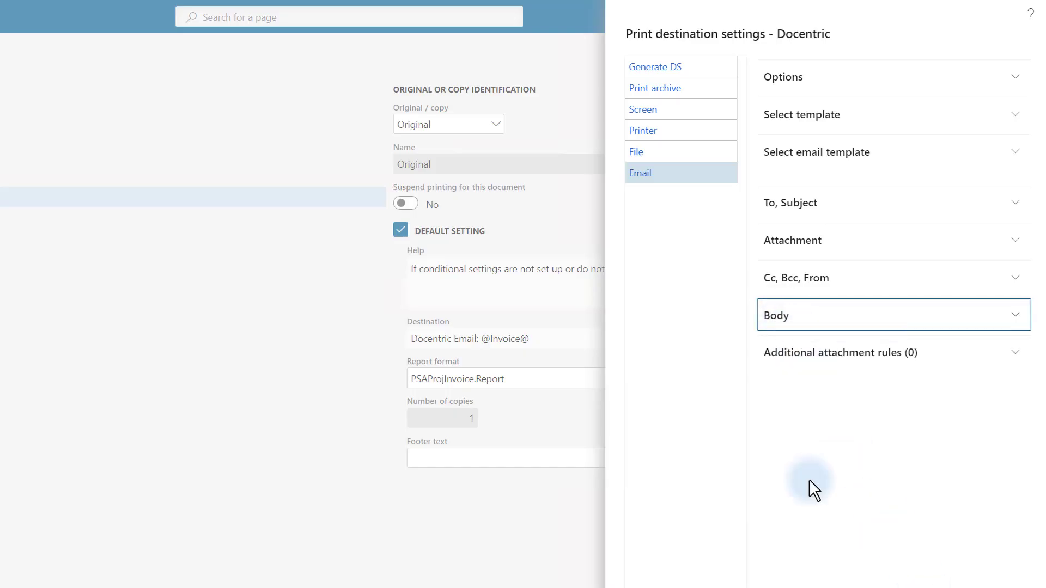
pyautogui.click(1014, 353)
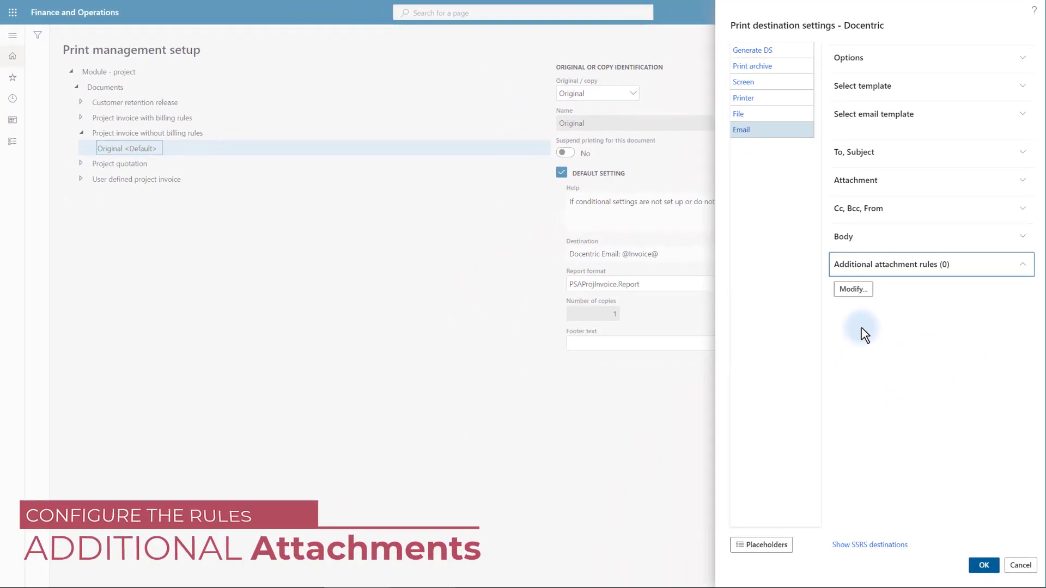
# Step: Add a new attachment rule that loads documents from Journal lines
pyautogui.click(851, 292)
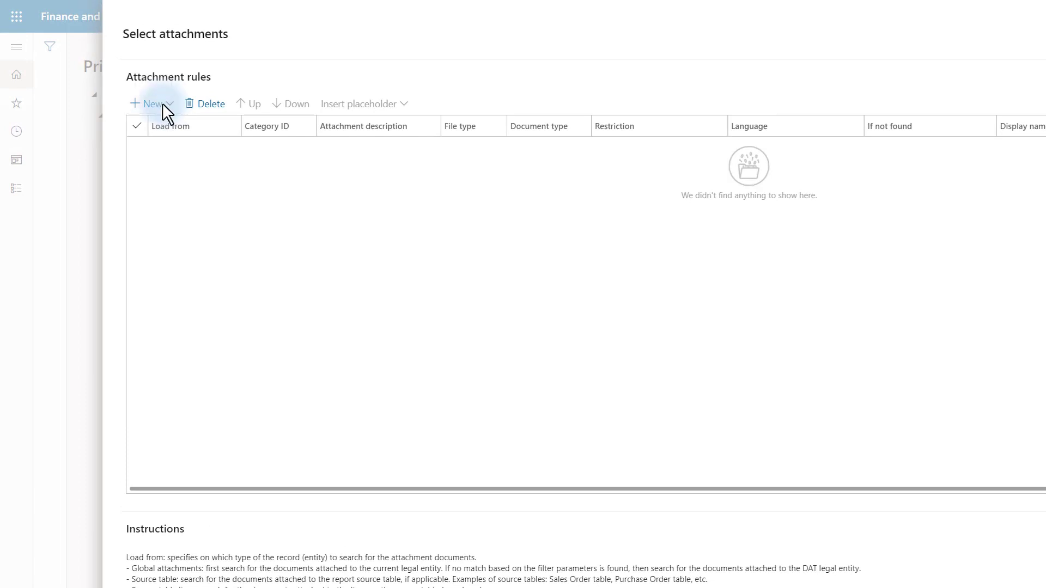
pyautogui.click(162, 103)
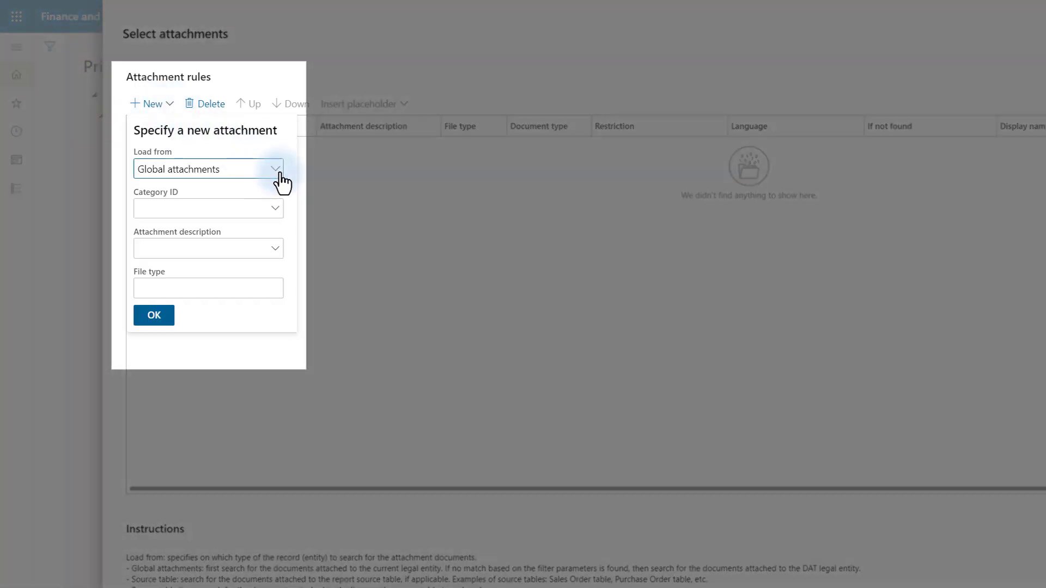
pyautogui.click(275, 170)
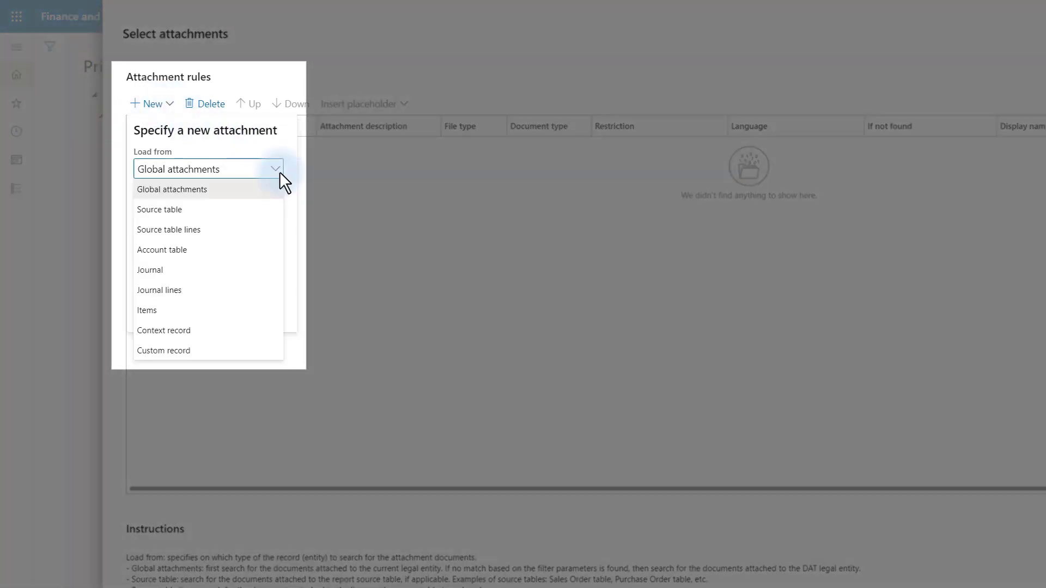
pyautogui.click(175, 291)
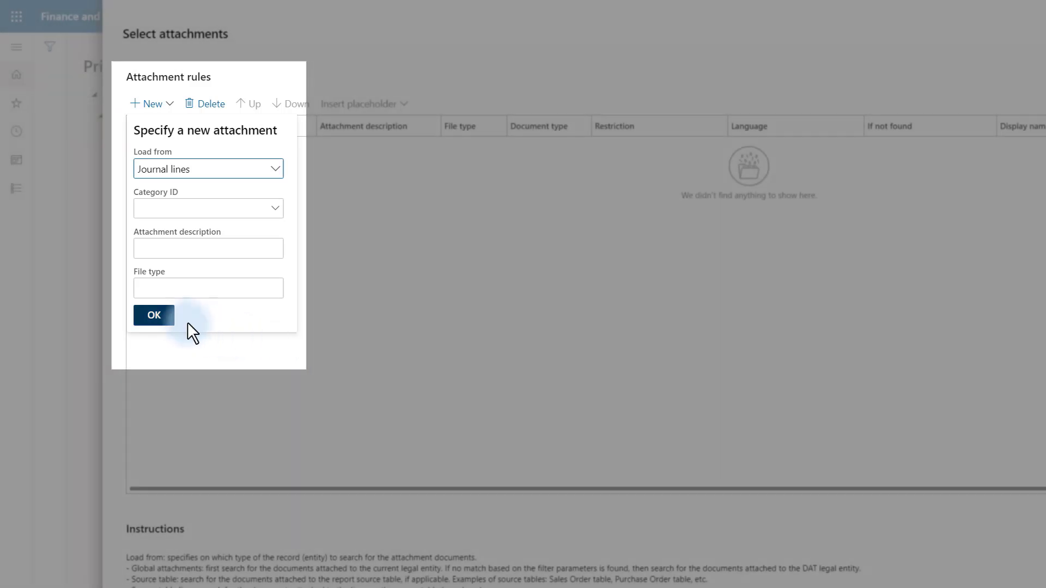
pyautogui.click(155, 316)
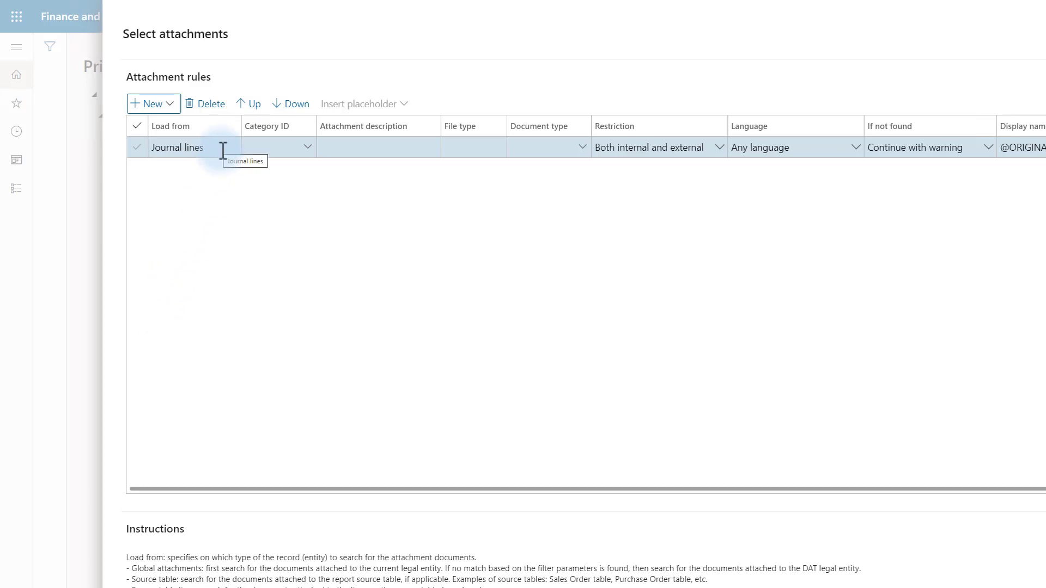
# Step: Set the rule's Category ID to Chargeable expenses and leave the document type unset
pyautogui.click(310, 146)
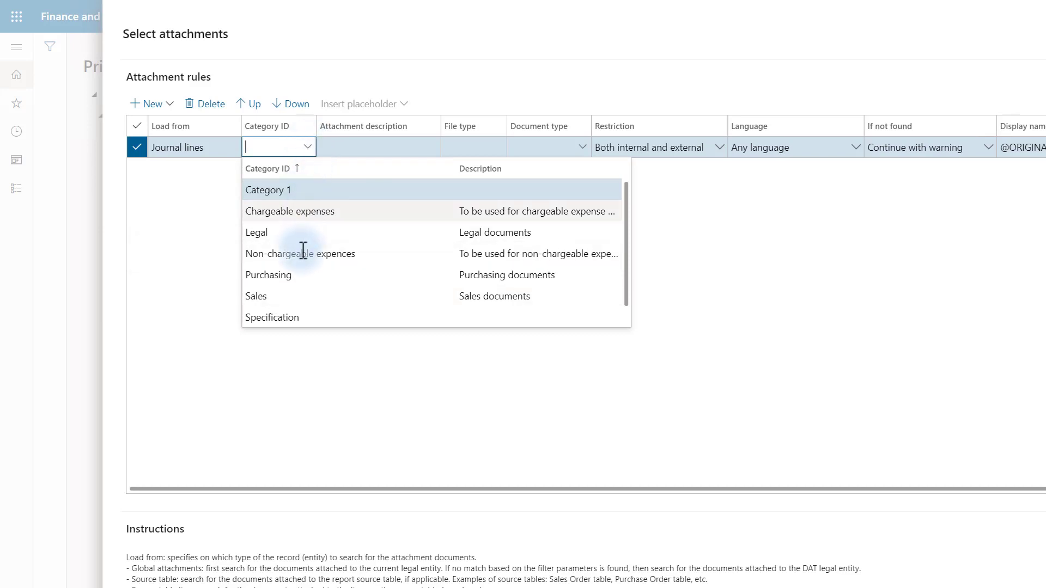
pyautogui.click(336, 212)
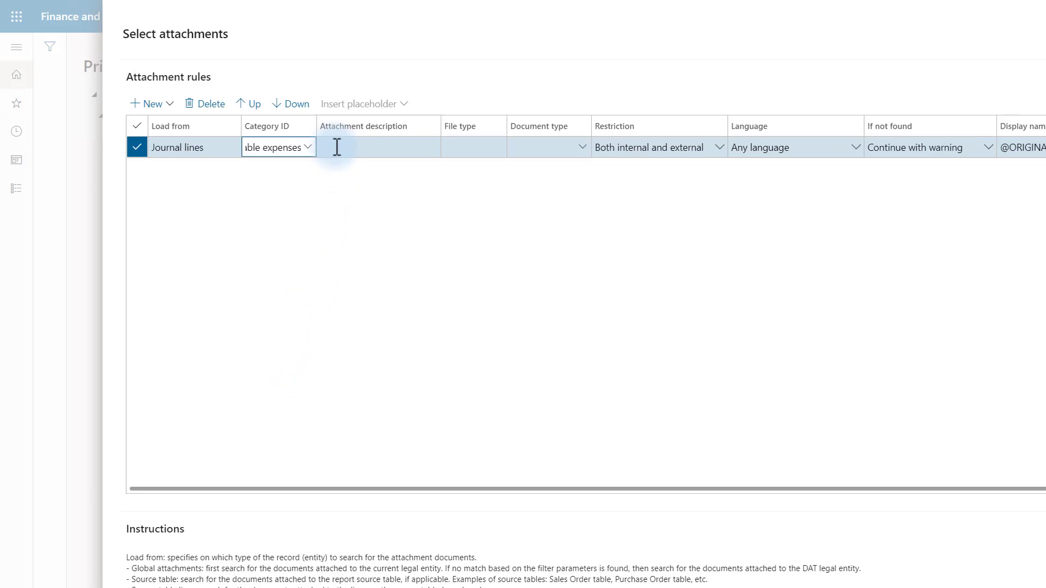
pyautogui.click(582, 148)
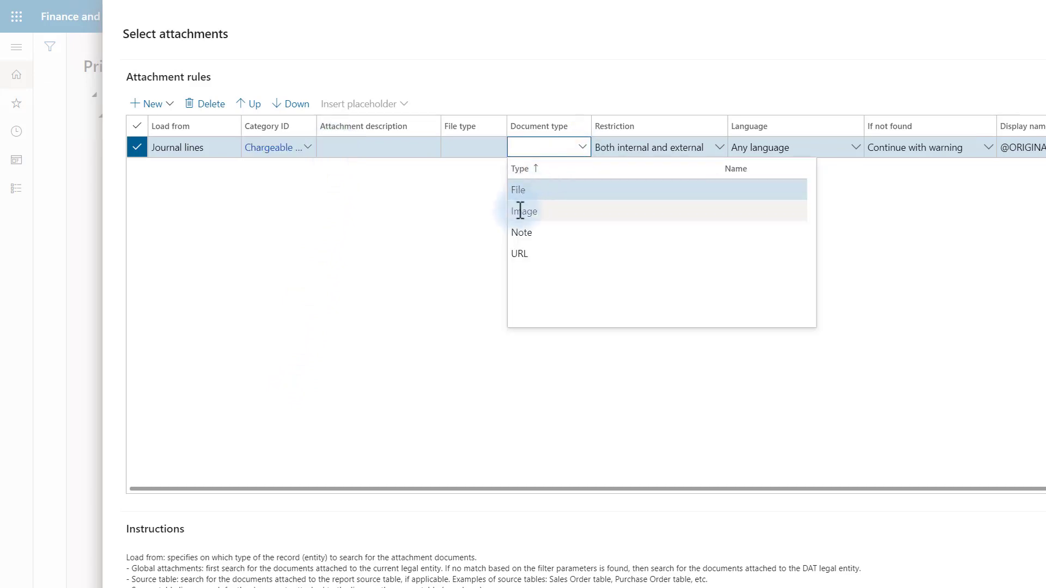
pyautogui.click(412, 328)
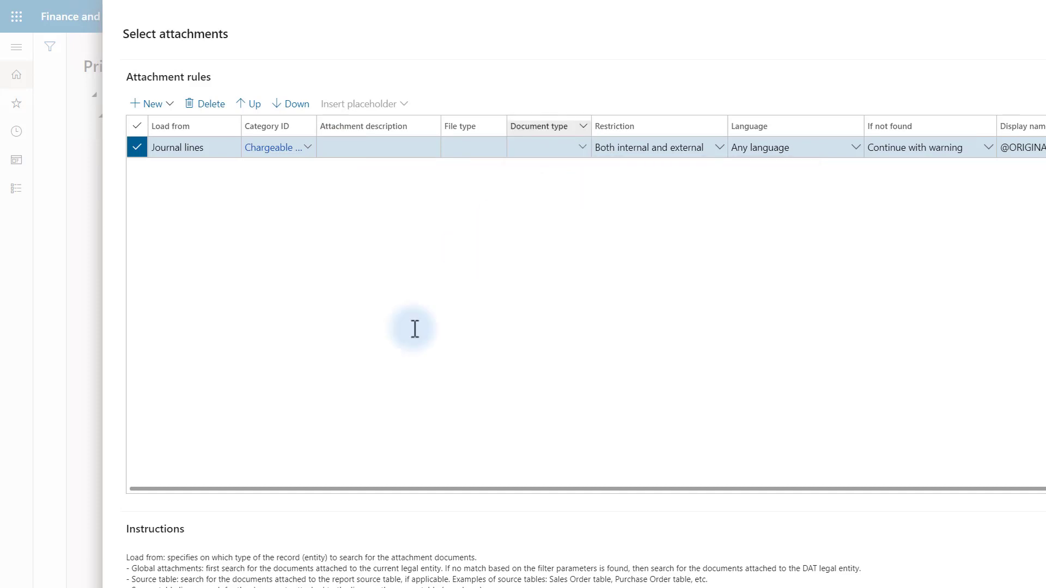
pyautogui.click(718, 151)
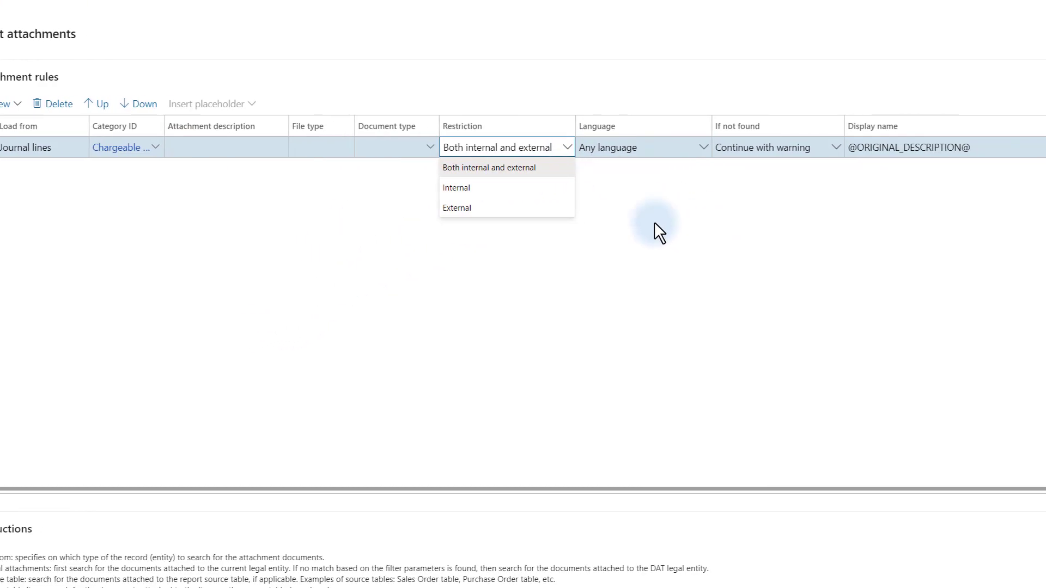
pyautogui.click(458, 209)
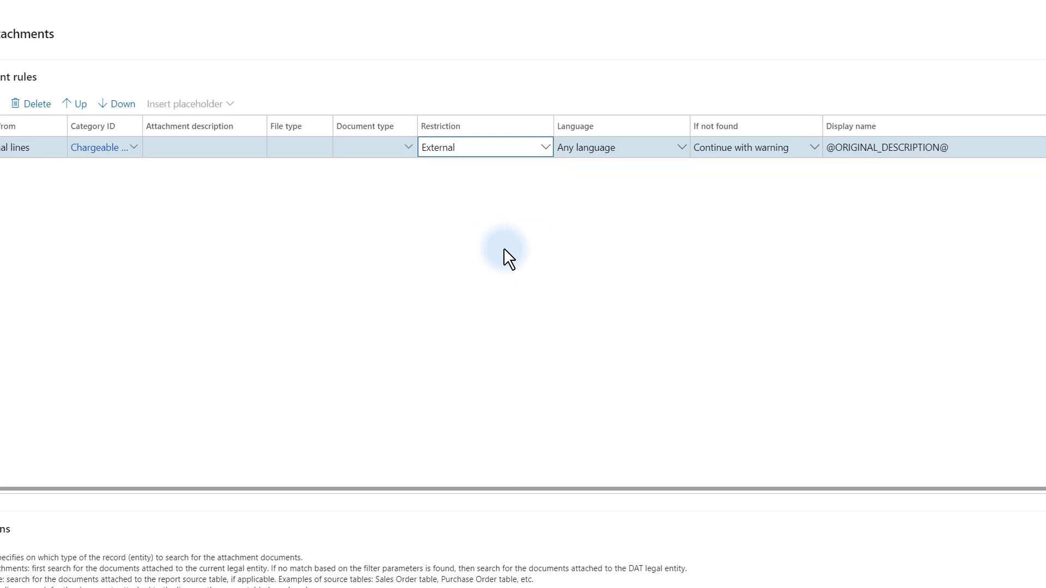
pyautogui.press('Tab')
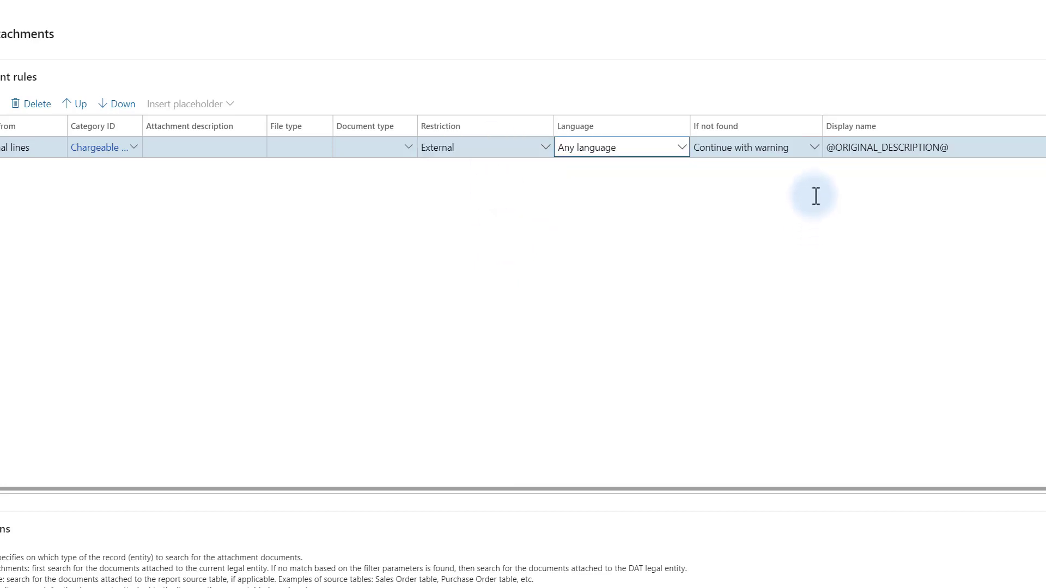
pyautogui.click(815, 147)
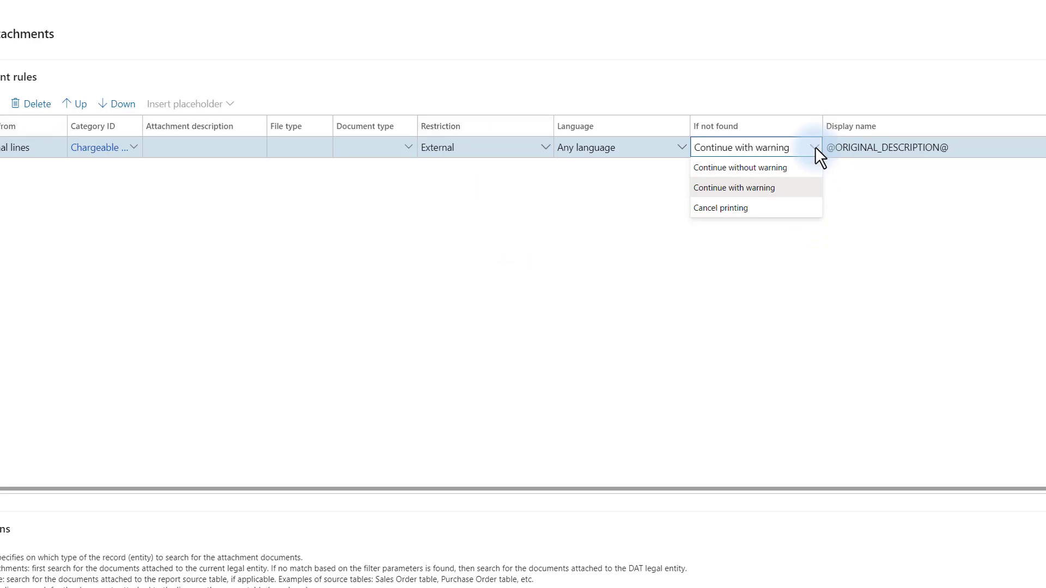
pyautogui.click(710, 168)
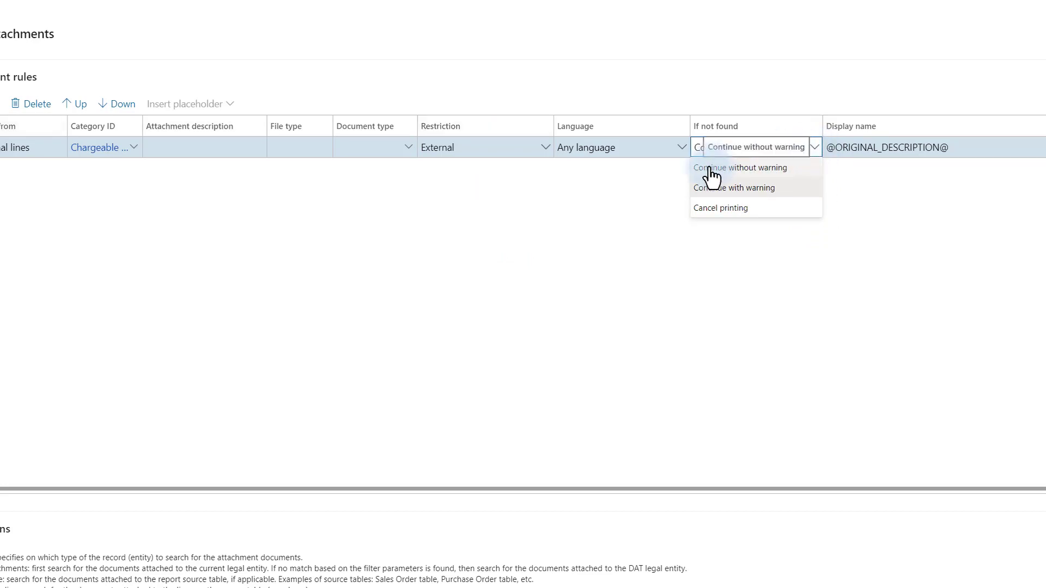
pyautogui.click(763, 167)
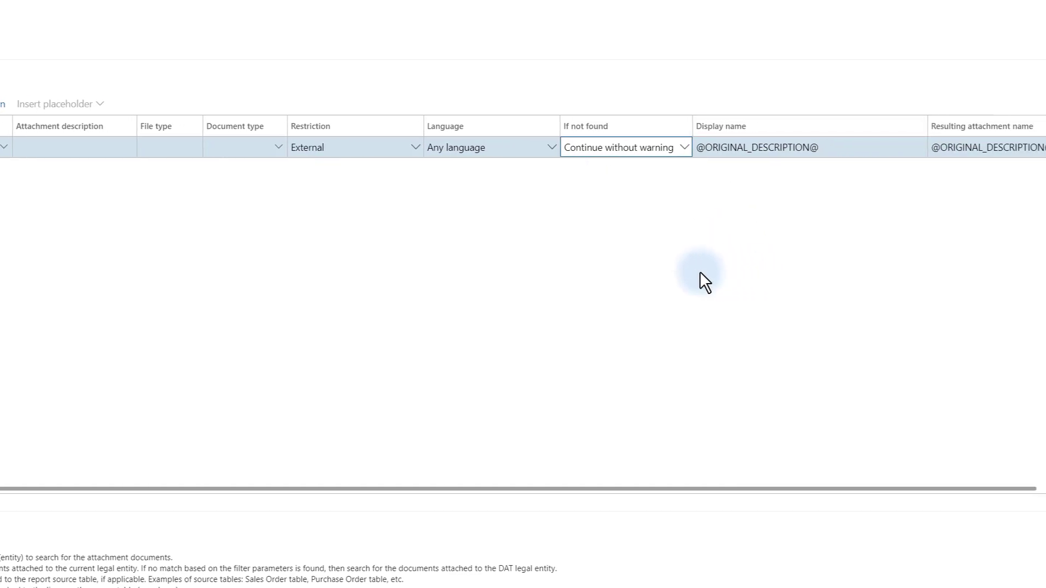
pyautogui.click(790, 149)
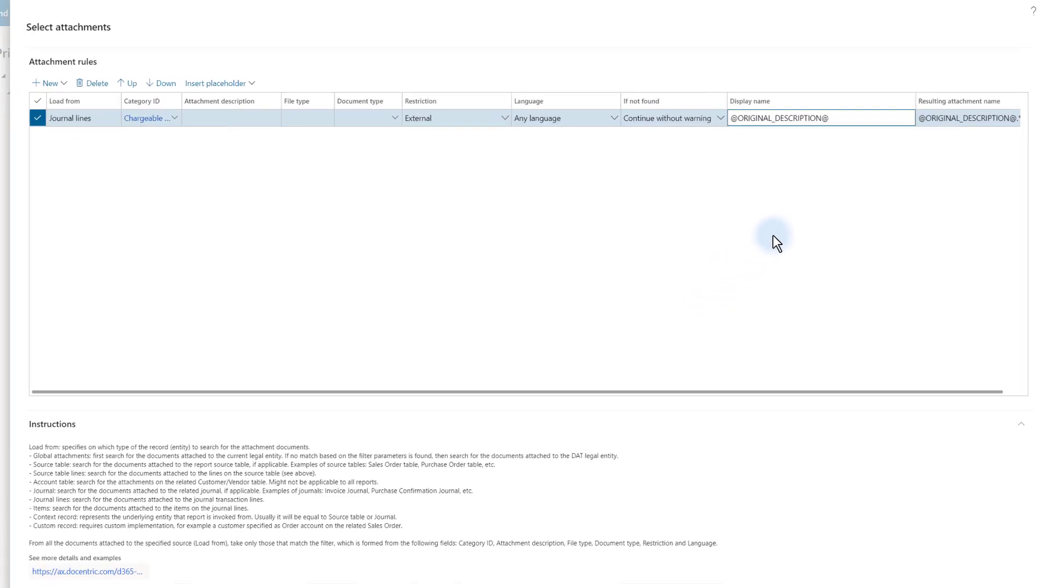
# Step: Save the rule and destination settings, send invoice 00000386 to email, and open the downloaded message
pyautogui.click(983, 568)
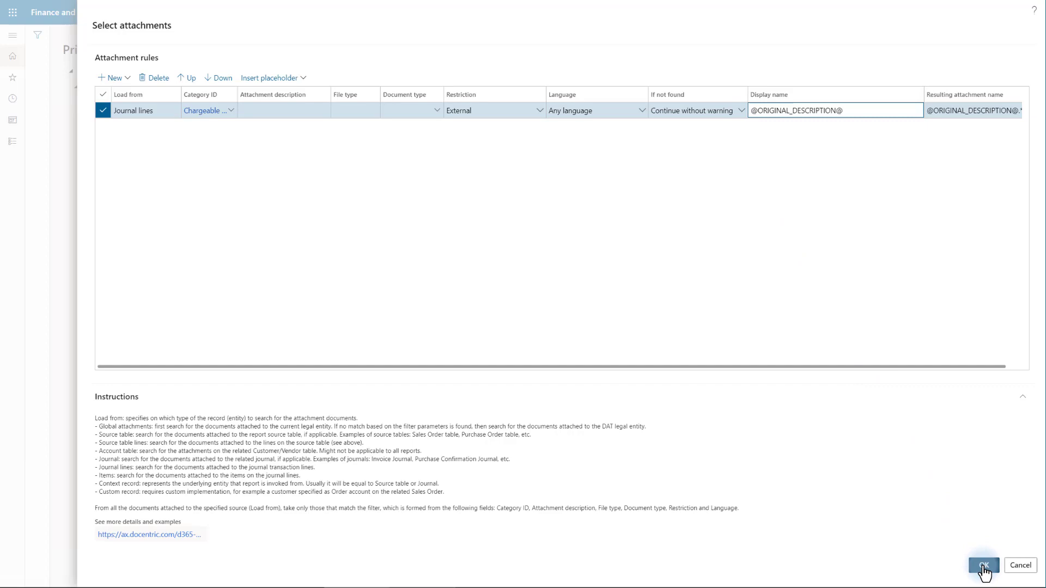
pyautogui.click(983, 567)
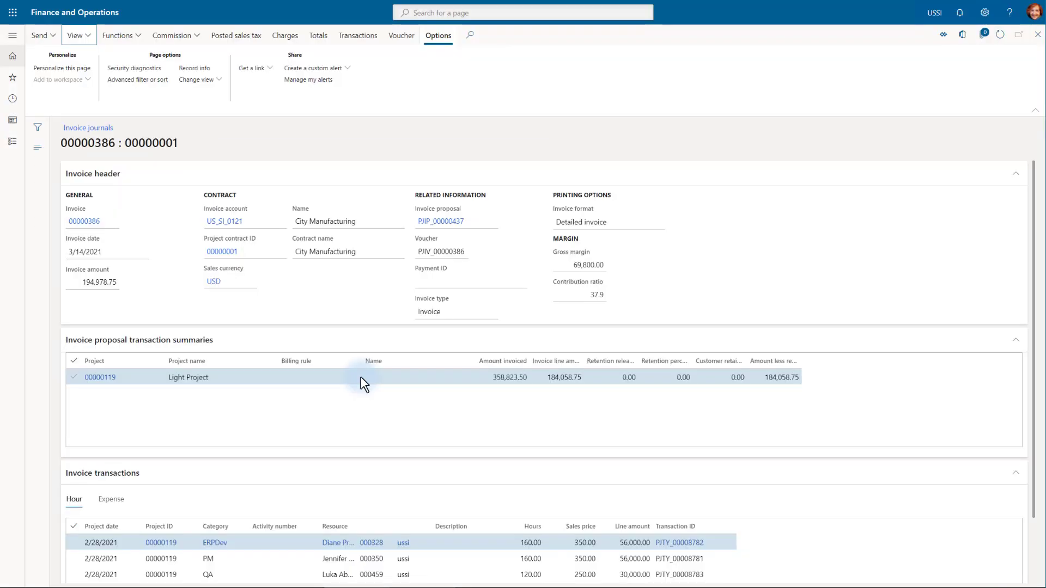
pyautogui.click(85, 36)
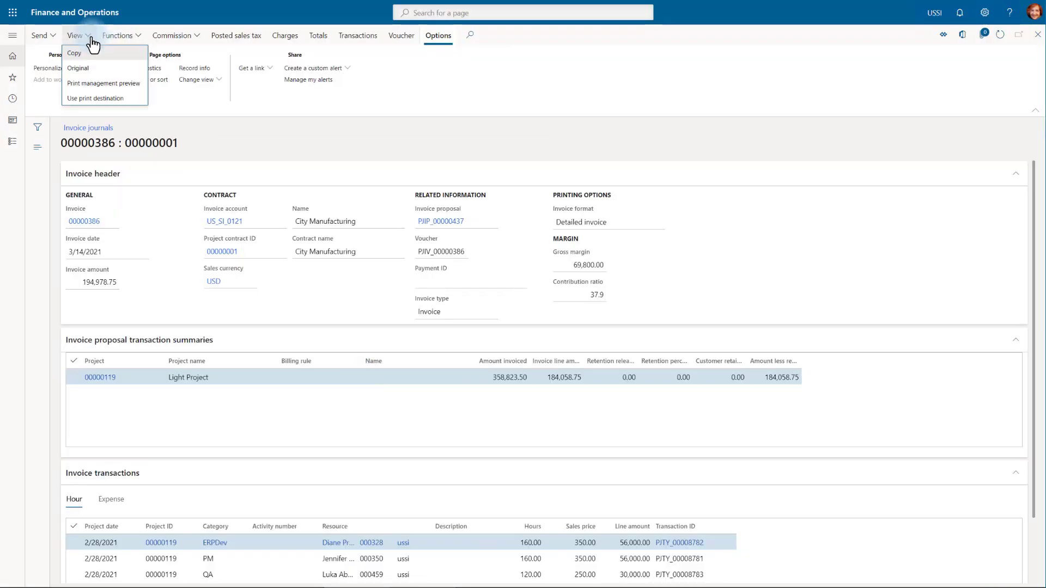
pyautogui.click(87, 98)
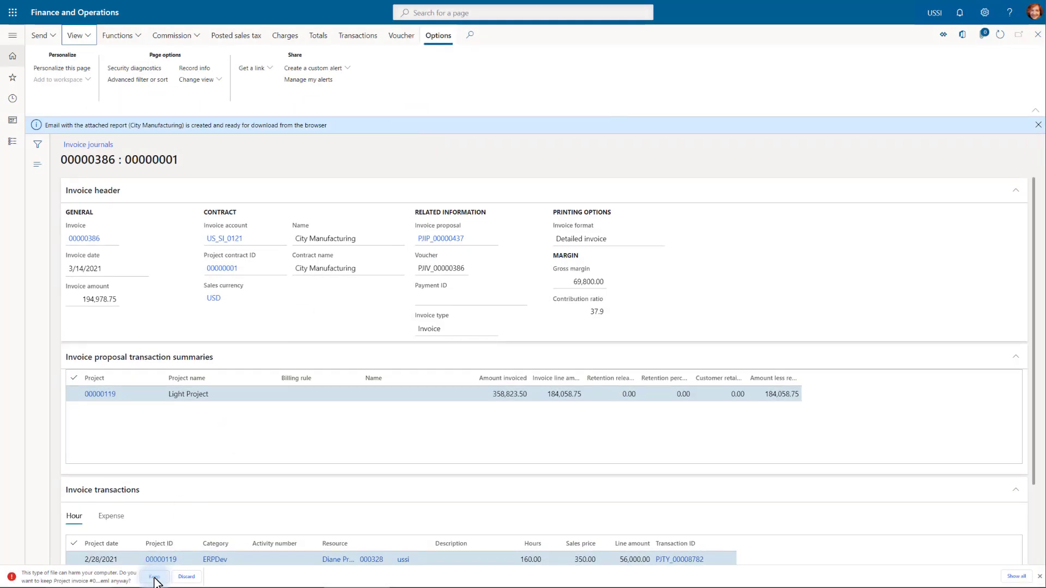
pyautogui.click(154, 576)
pyautogui.click(47, 577)
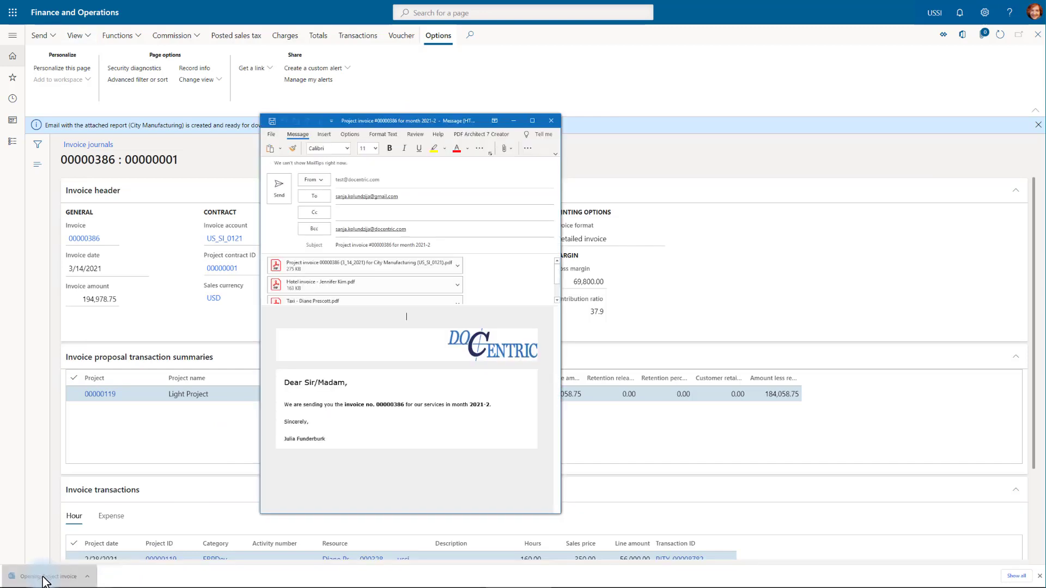
# Step: Snap the browser to the right half and the Outlook draft to the left, widening the browser
pyautogui.click(700, 12)
pyautogui.press('super+Right')
pyautogui.click(158, 145)
pyautogui.moveTo(524, 164); pyautogui.dragTo(434, 175)
# Step: Open the Docentric print destination for the original print setup and review its To, Subject, Cc/Bcc/From and attachment email settings
pyautogui.click(480, 11)
pyautogui.click(1029, 303)
pyautogui.click(995, 336)
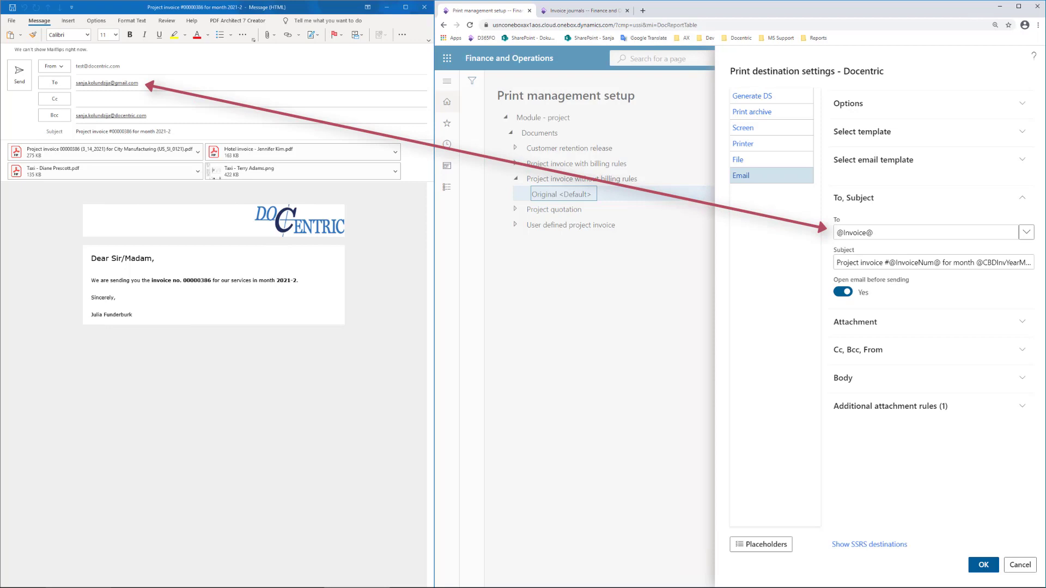
pyautogui.click(853, 204)
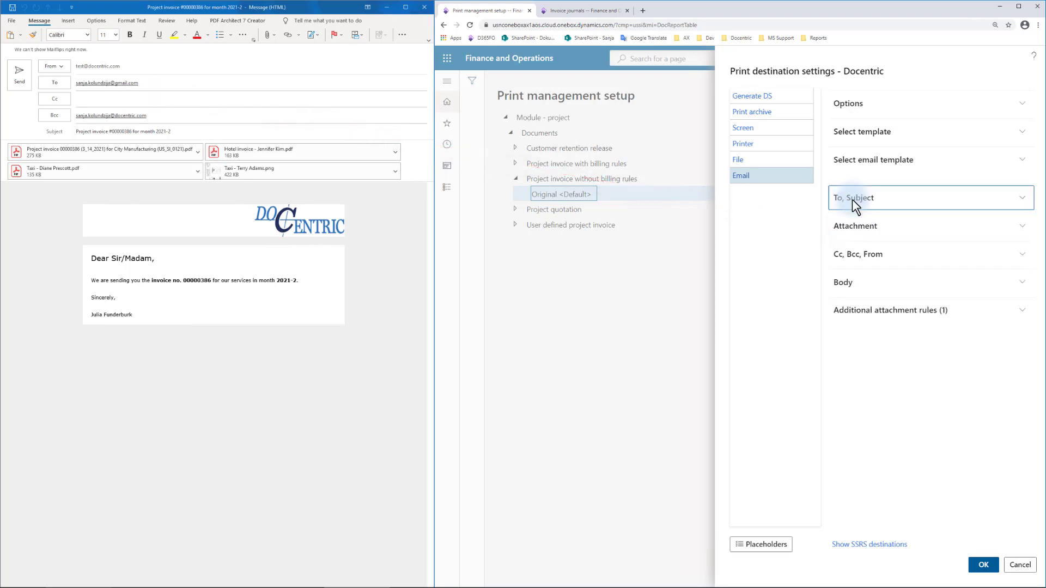
pyautogui.click(856, 255)
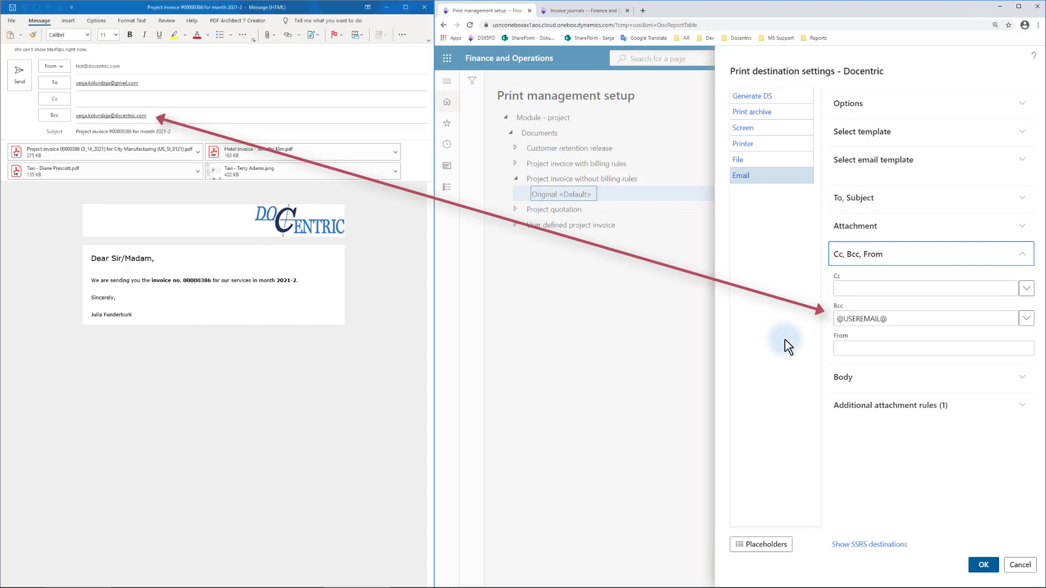
pyautogui.click(856, 226)
pyautogui.click(859, 200)
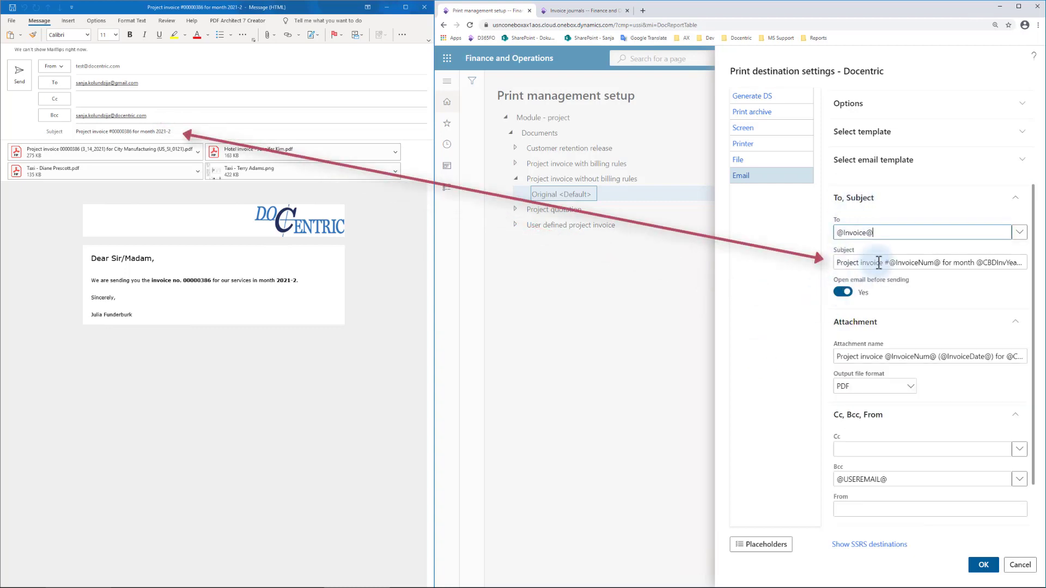
pyautogui.moveTo(879, 263)
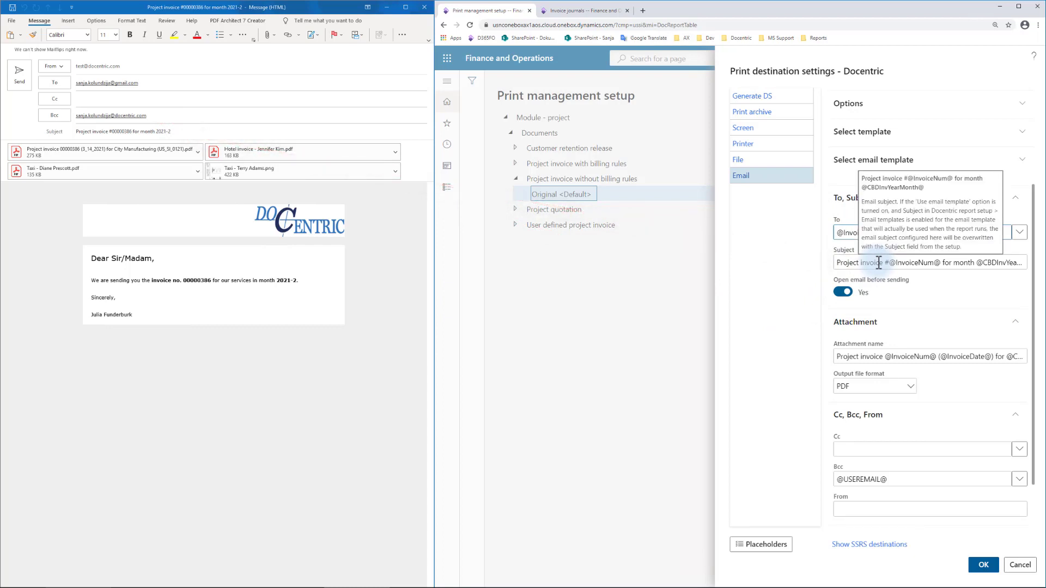
pyautogui.click(861, 199)
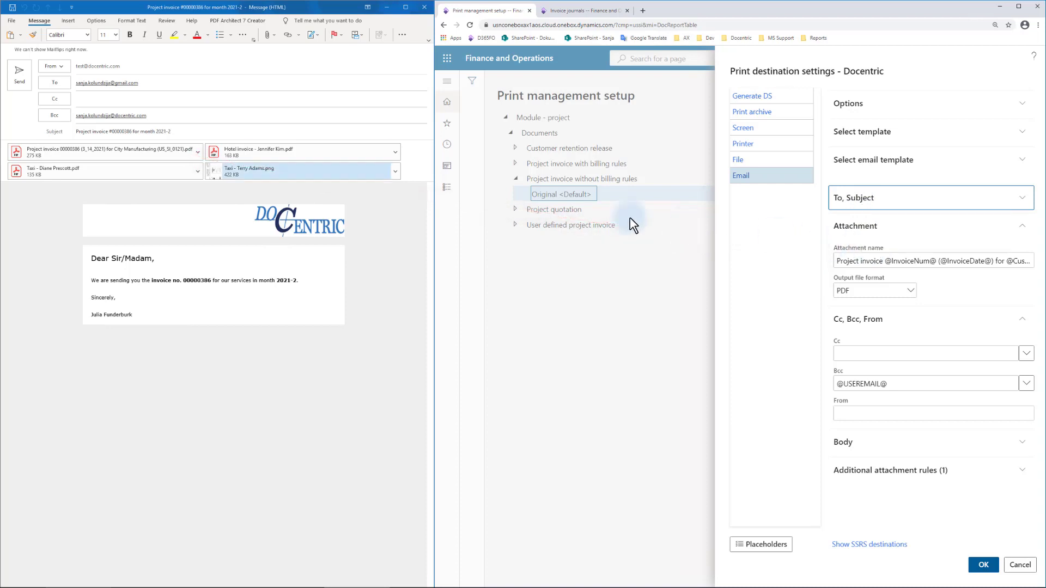
pyautogui.click(116, 151)
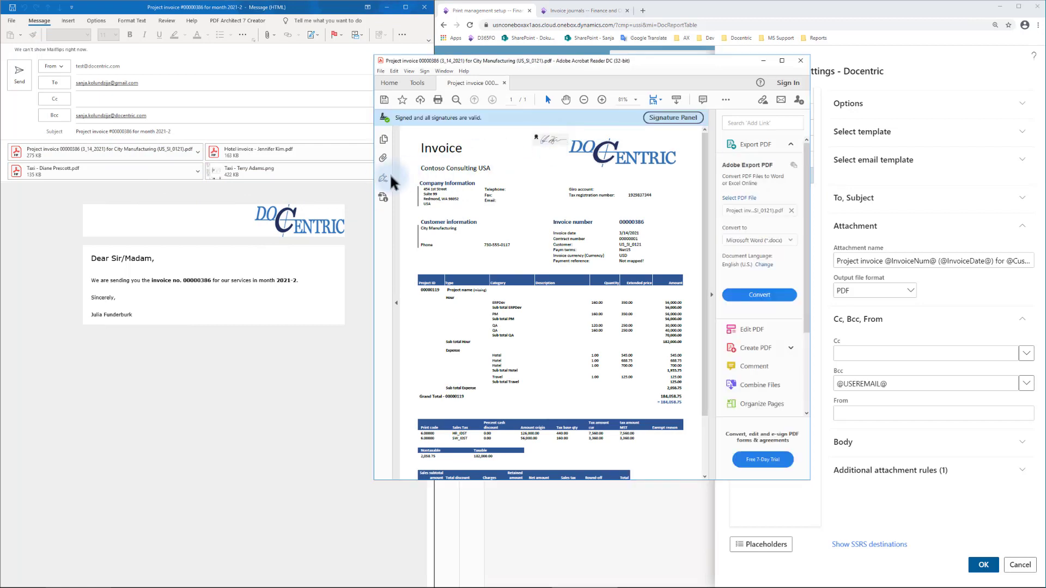
pyautogui.click(383, 178)
pyautogui.click(399, 169)
pyautogui.click(412, 235)
pyautogui.click(439, 266)
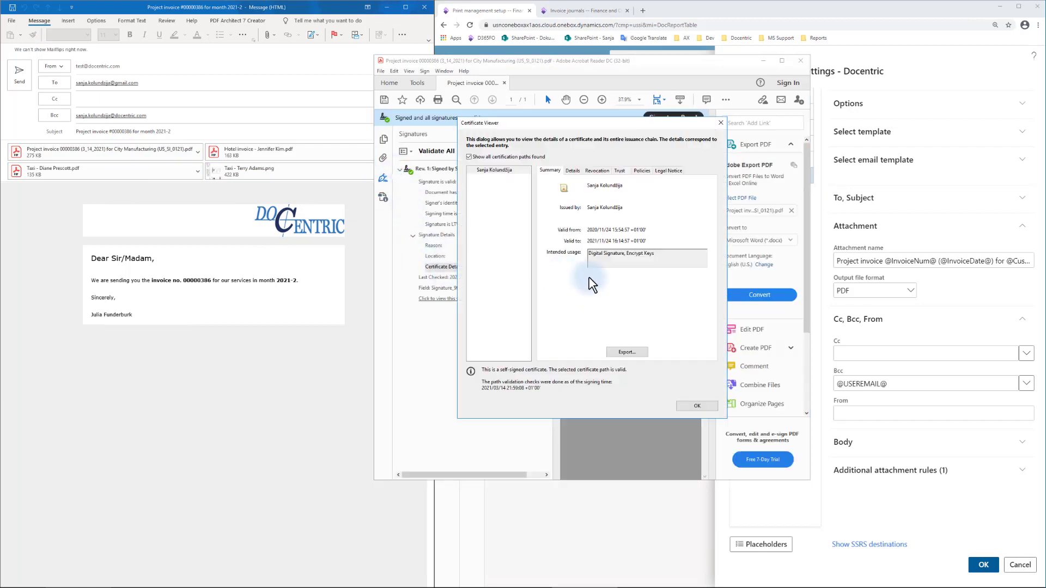
pyautogui.click(721, 122)
pyautogui.click(800, 60)
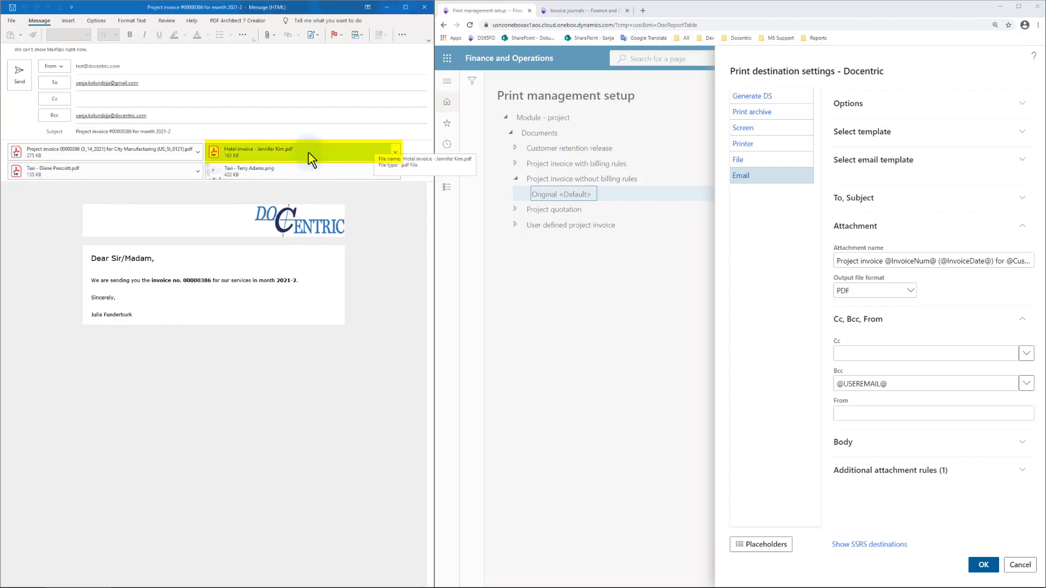
# Step: Show invoice 00000386's expense lines in Invoice journals and widen the Resource column
pyautogui.click(582, 10)
pyautogui.moveTo(1033, 297); pyautogui.dragTo(1034, 460)
pyautogui.click(542, 430)
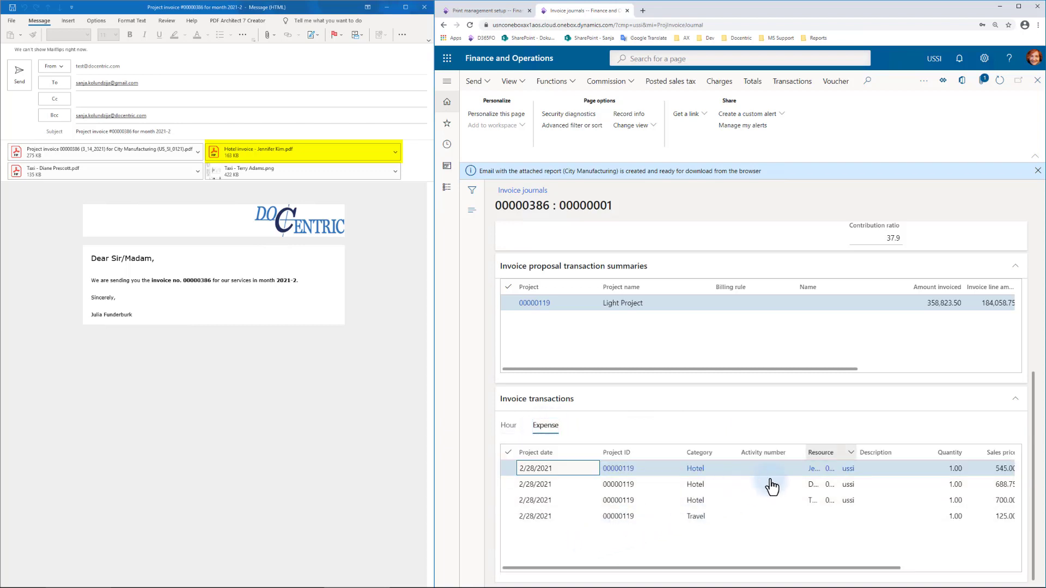
pyautogui.moveTo(854, 452); pyautogui.dragTo(898, 452)
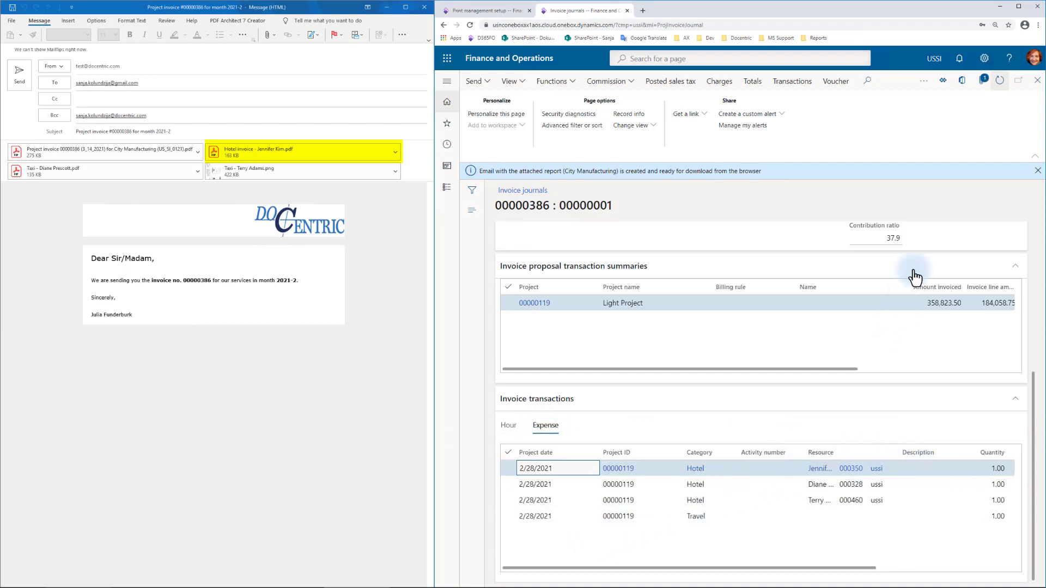
# Step: Check the attachments of each of the three hotel expense lines in turn
pyautogui.click(983, 80)
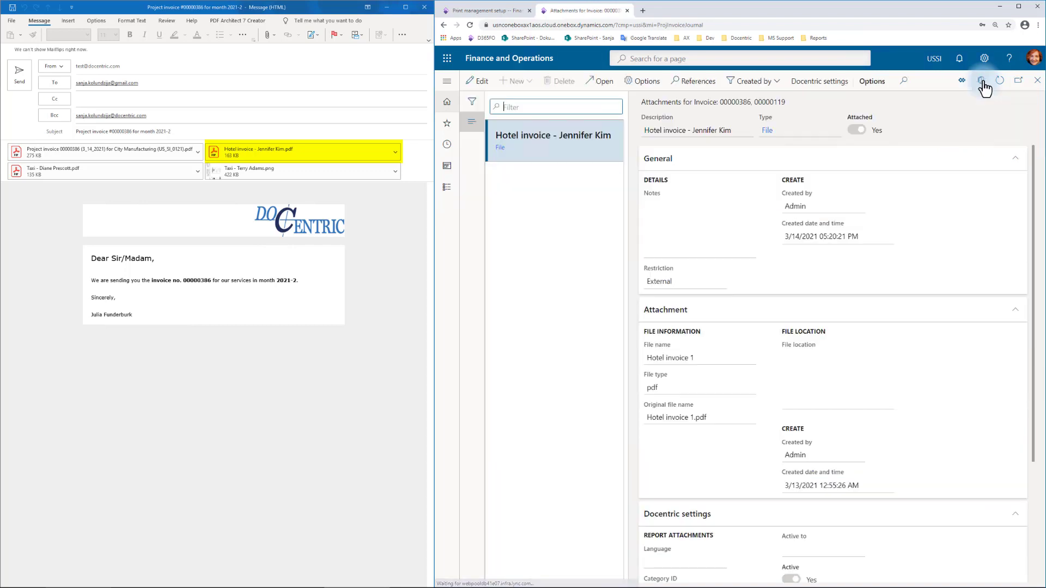
pyautogui.scroll(-3, 833, 338)
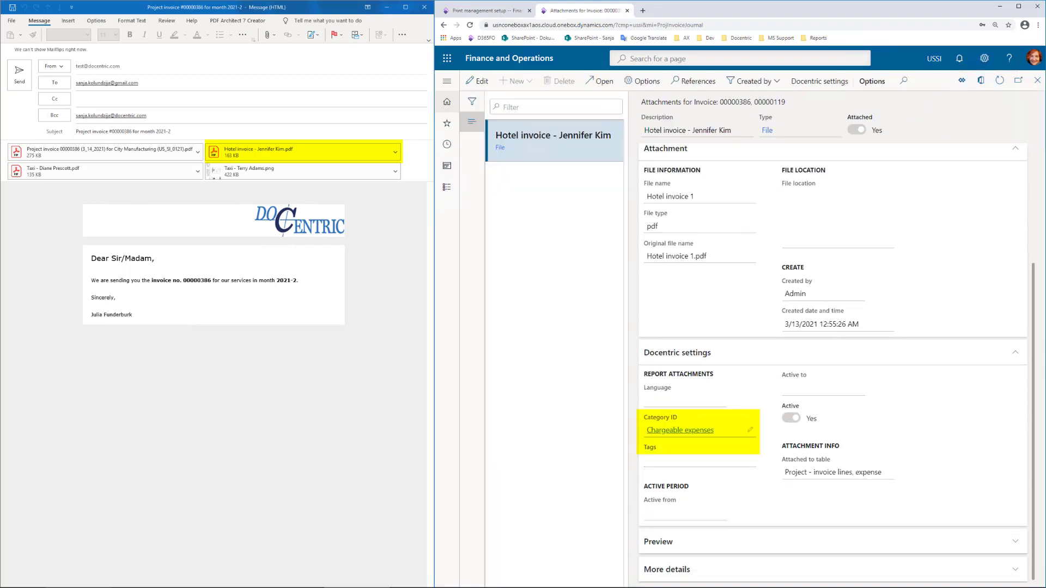
pyautogui.press('Escape')
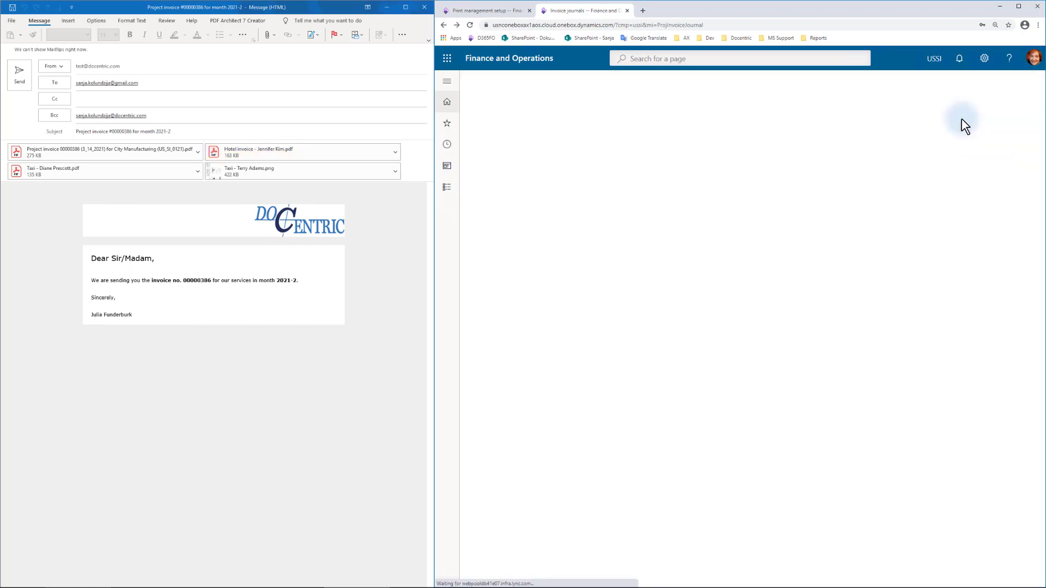
pyautogui.click(984, 81)
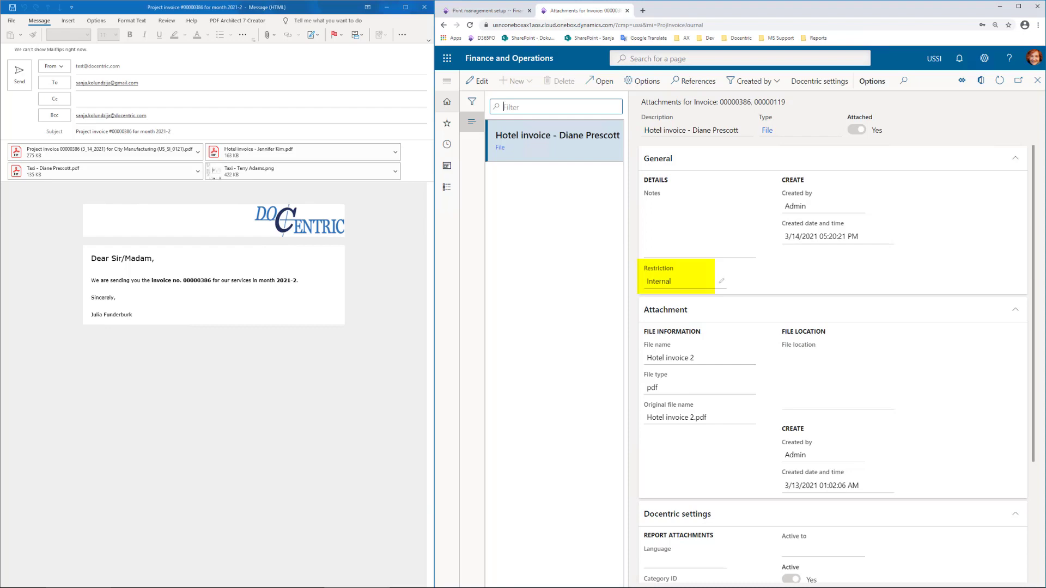
pyautogui.press('Escape')
pyautogui.click(786, 517)
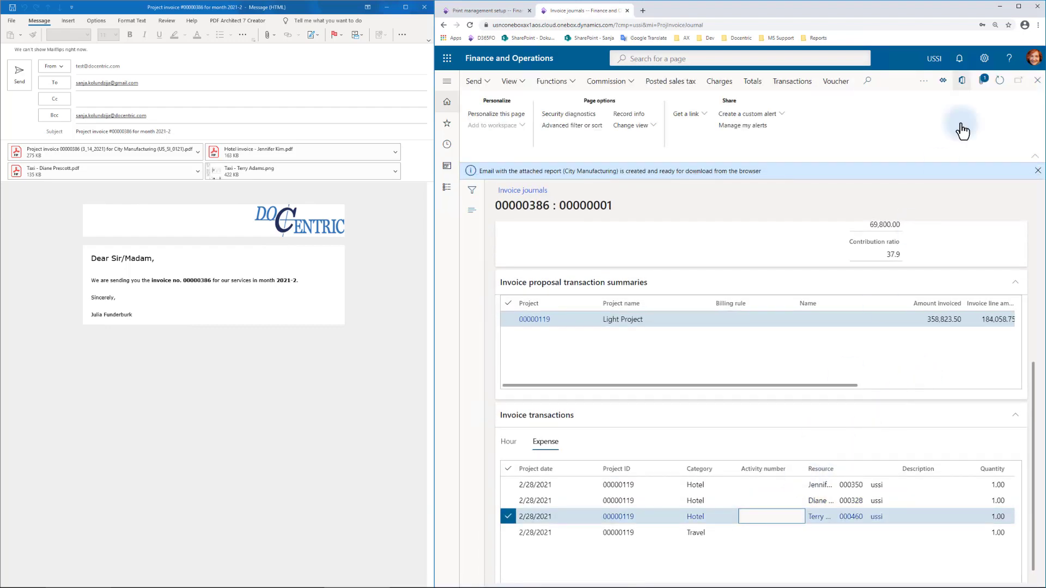
pyautogui.click(984, 81)
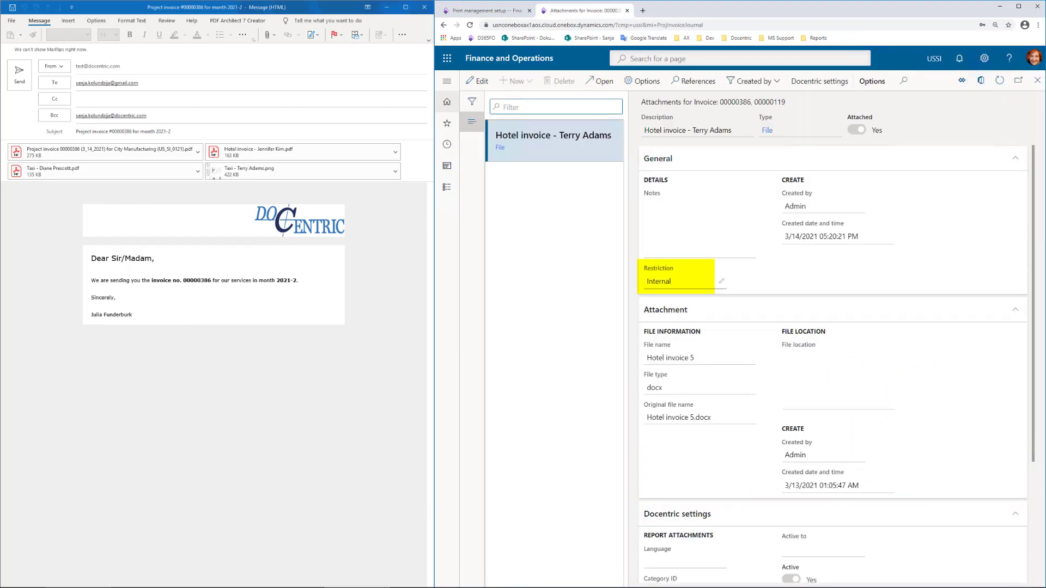
pyautogui.press('Escape')
# Step: Review the Travel line's attachments: both taxi receipts, Travel plan and Your daily briefing restrictions
pyautogui.click(768, 530)
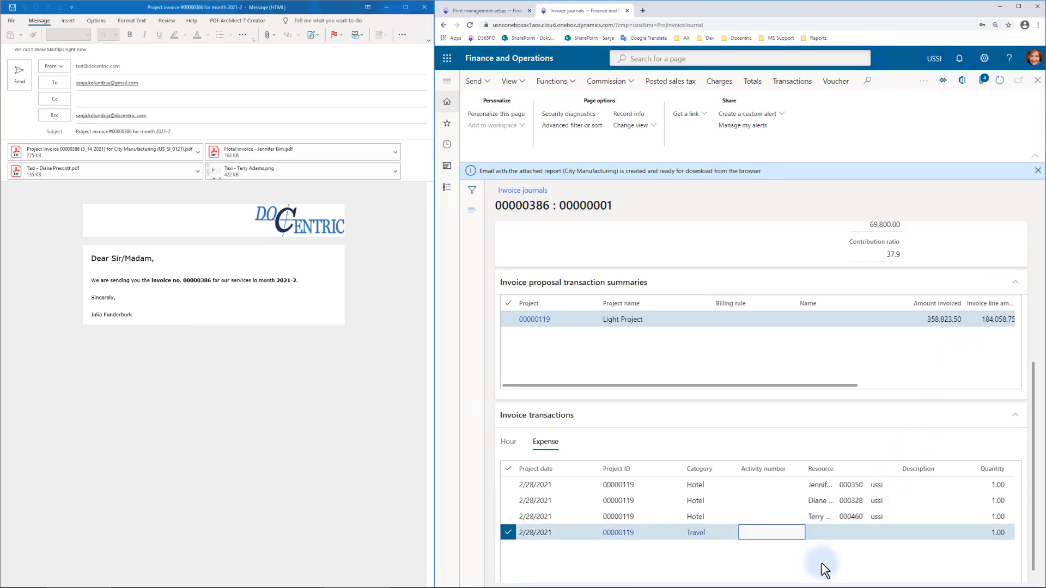
pyautogui.click(983, 86)
pyautogui.click(515, 140)
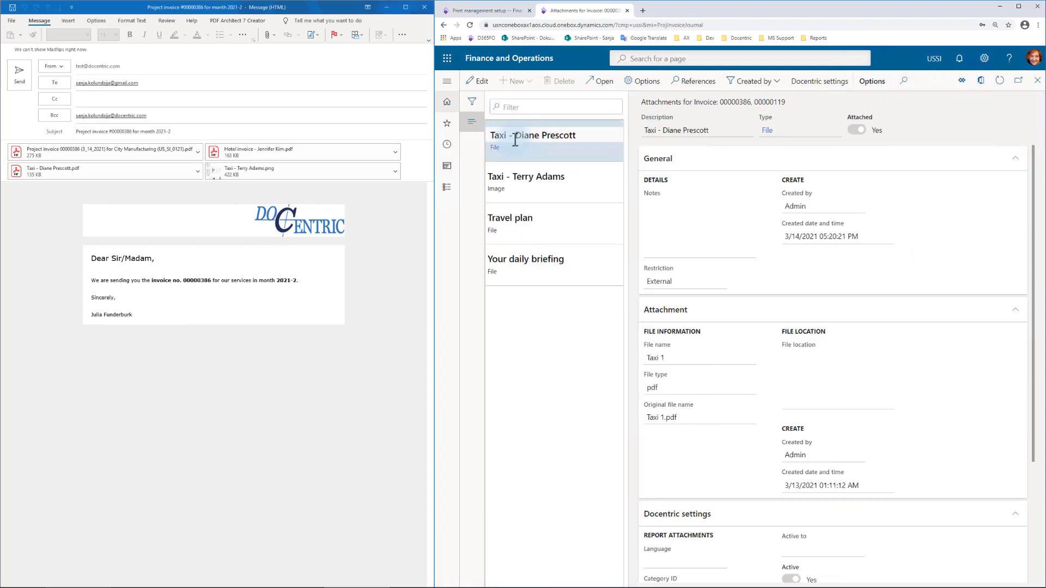
pyautogui.click(508, 182)
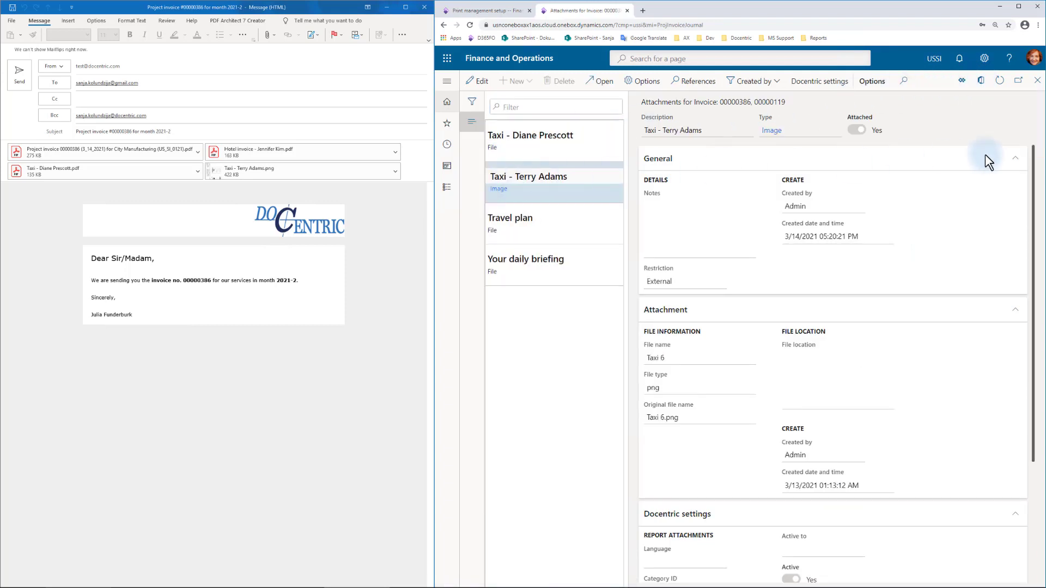
pyautogui.scroll(-2, 1011, 159)
pyautogui.moveTo(1035, 276); pyautogui.dragTo(1029, 133)
pyautogui.click(557, 221)
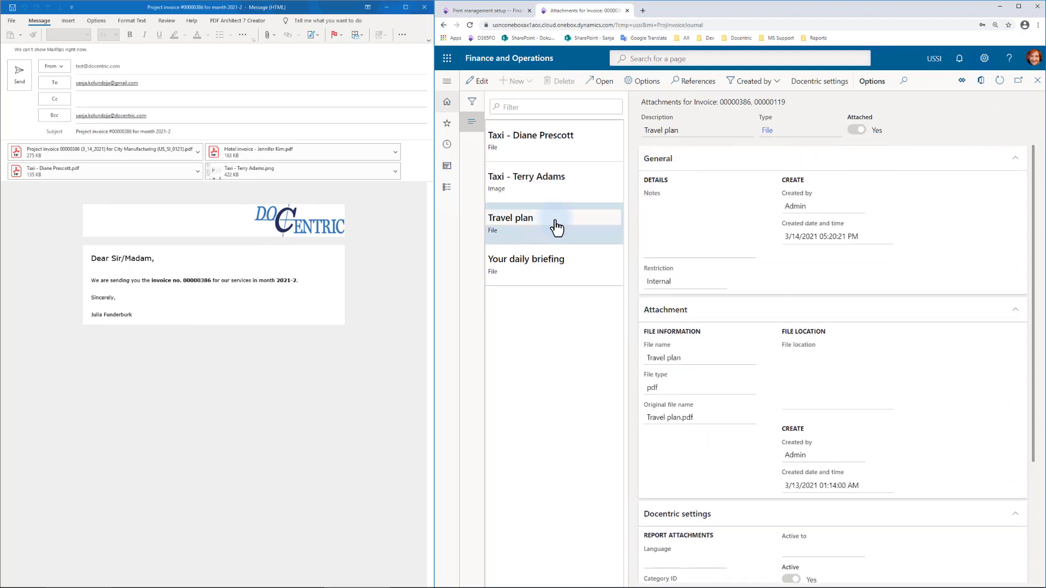
pyautogui.click(558, 271)
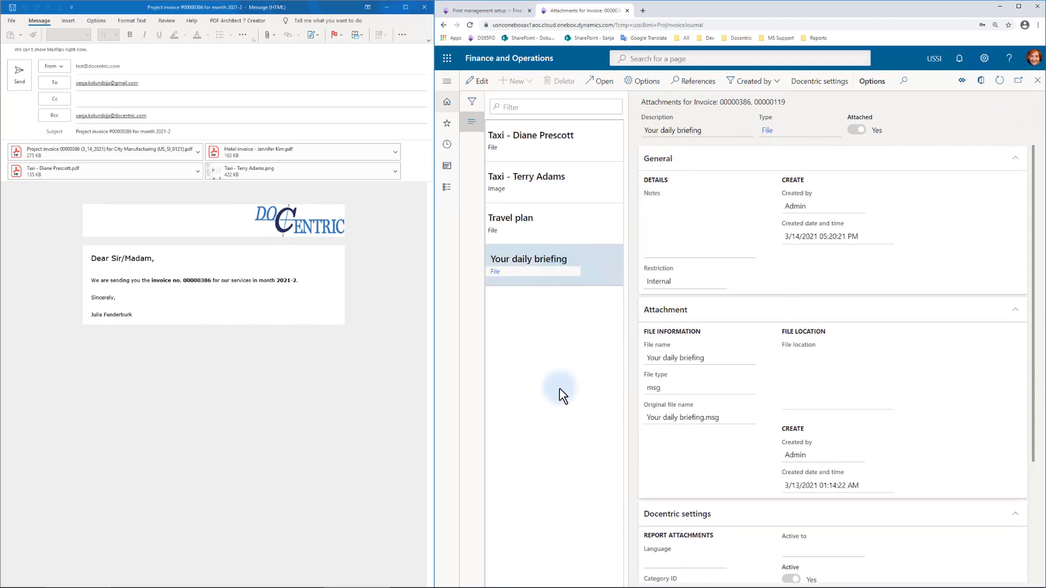